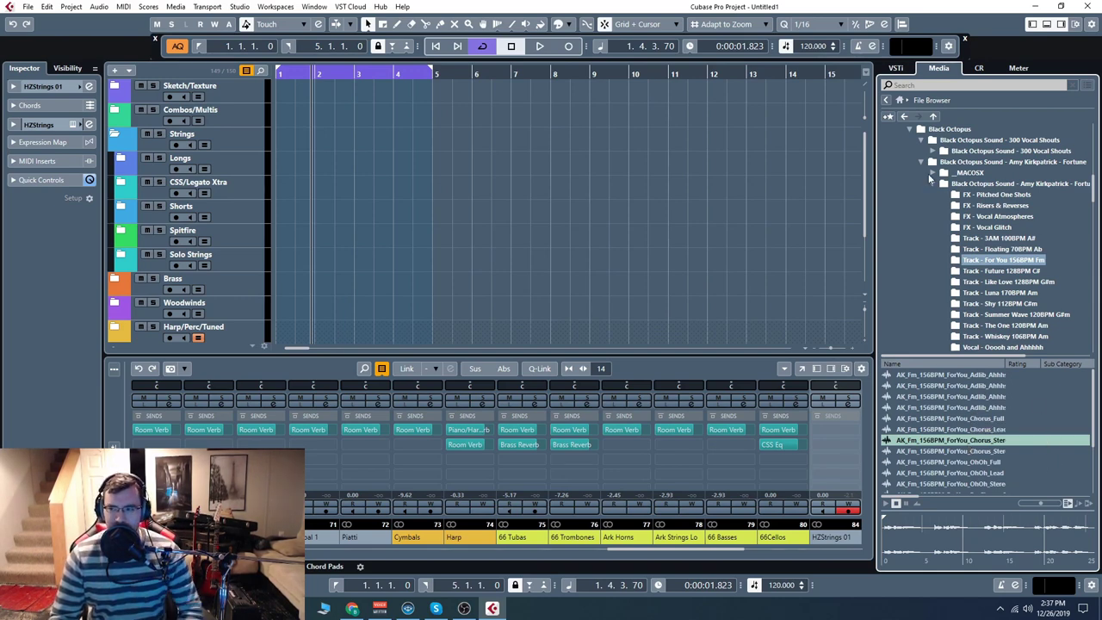
Collapse the Fortune pack's folders and open the Vocal One Shots folder inside Black Octopus Sound - 300 Vocal Shouts
{"action": "left_click", "coordinate": [946, 183]}
{"action": "key", "text": "Left"}
{"action": "key", "text": "Left"}
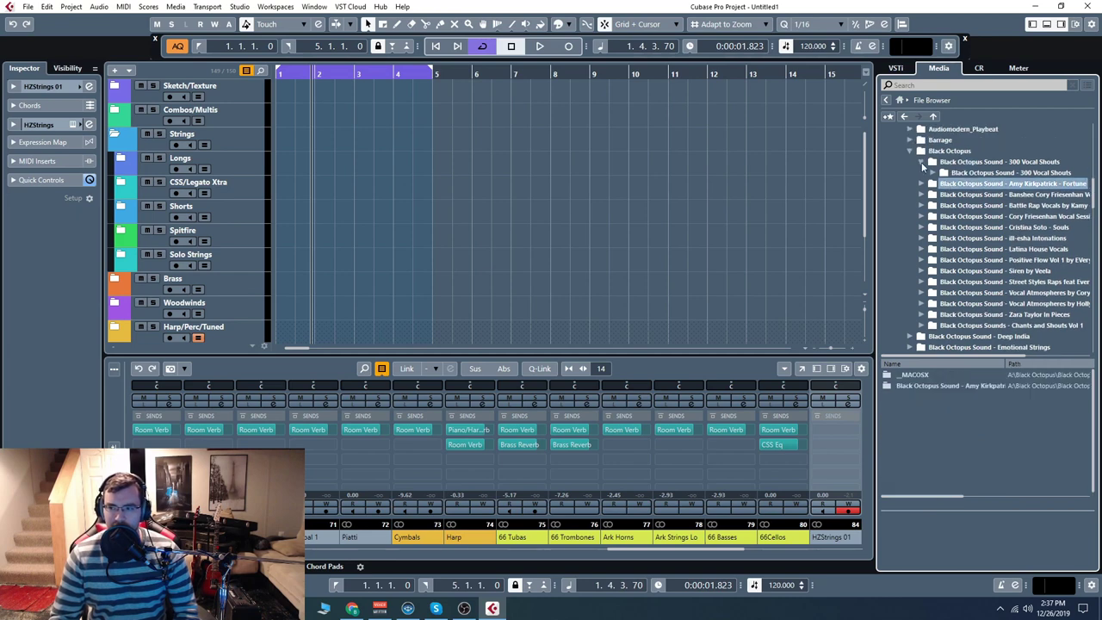
{"action": "left_click", "coordinate": [965, 163]}
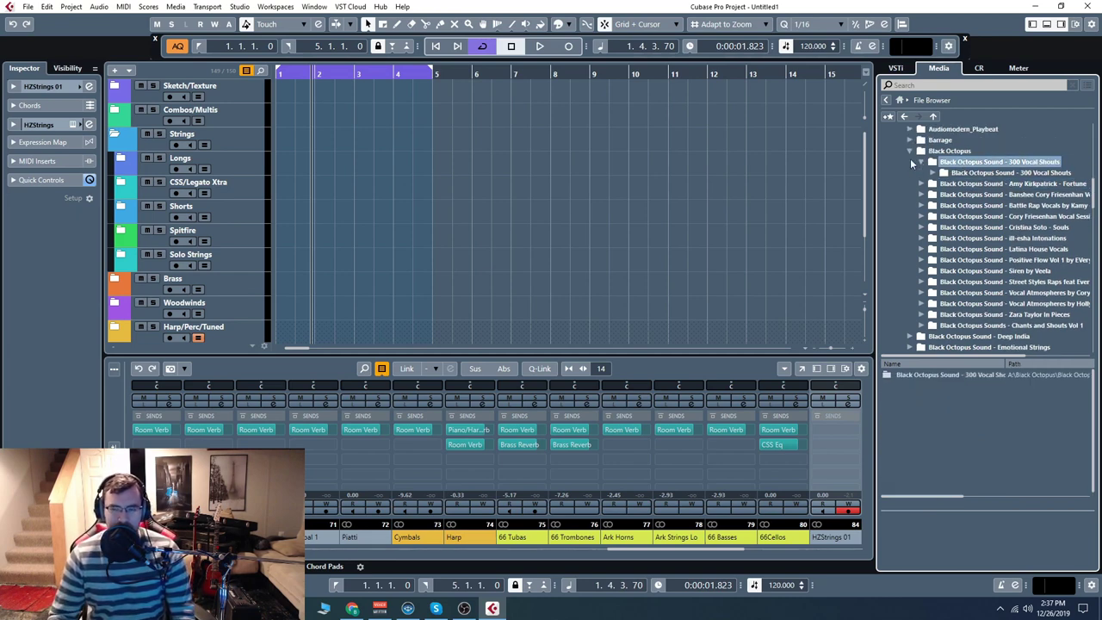
{"action": "left_click", "coordinate": [932, 173]}
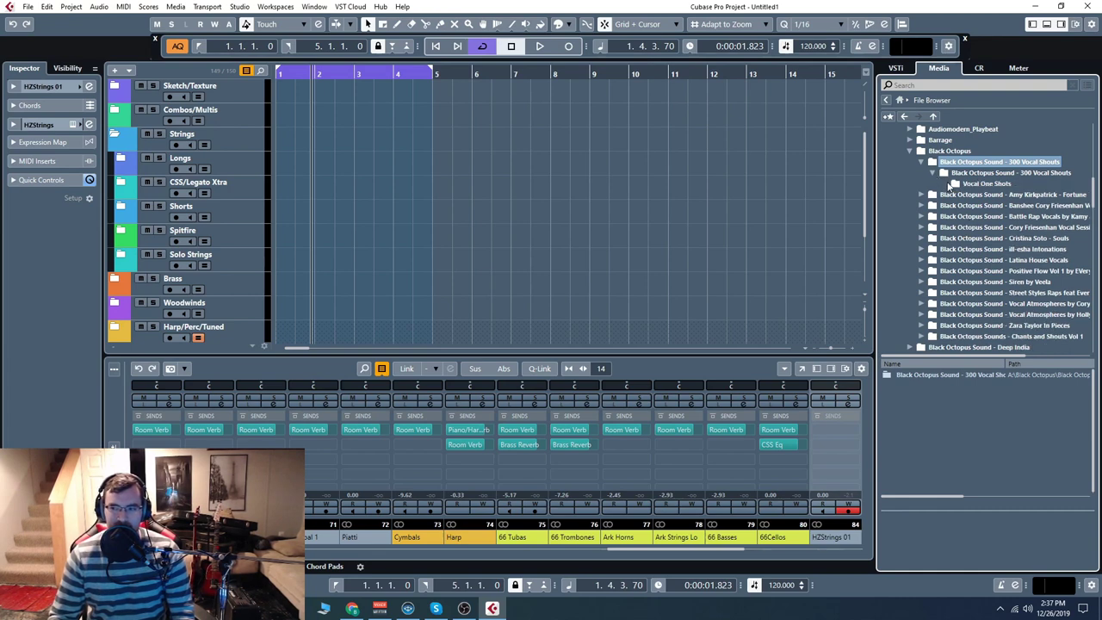
{"action": "left_click", "coordinate": [955, 184]}
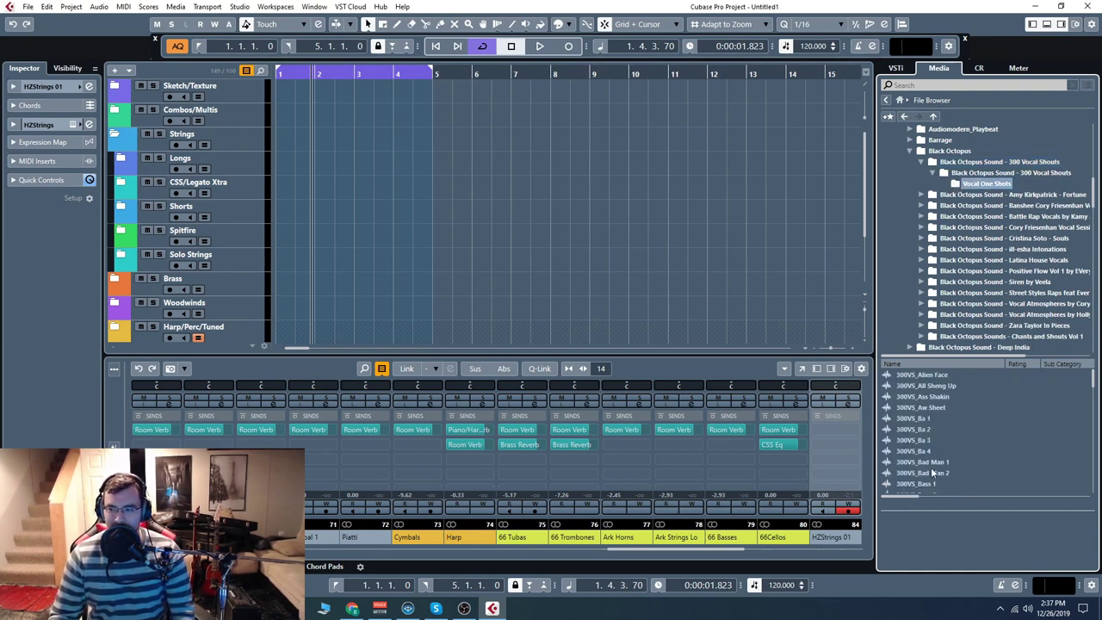
Audition the vocal one-shots from 300VS_Bass 1 through 300VS_Bass In Your Face 2
{"action": "scroll", "coordinate": [931, 465], "scroll_direction": "down", "scroll_amount": 2}
{"action": "left_click", "coordinate": [925, 420]}
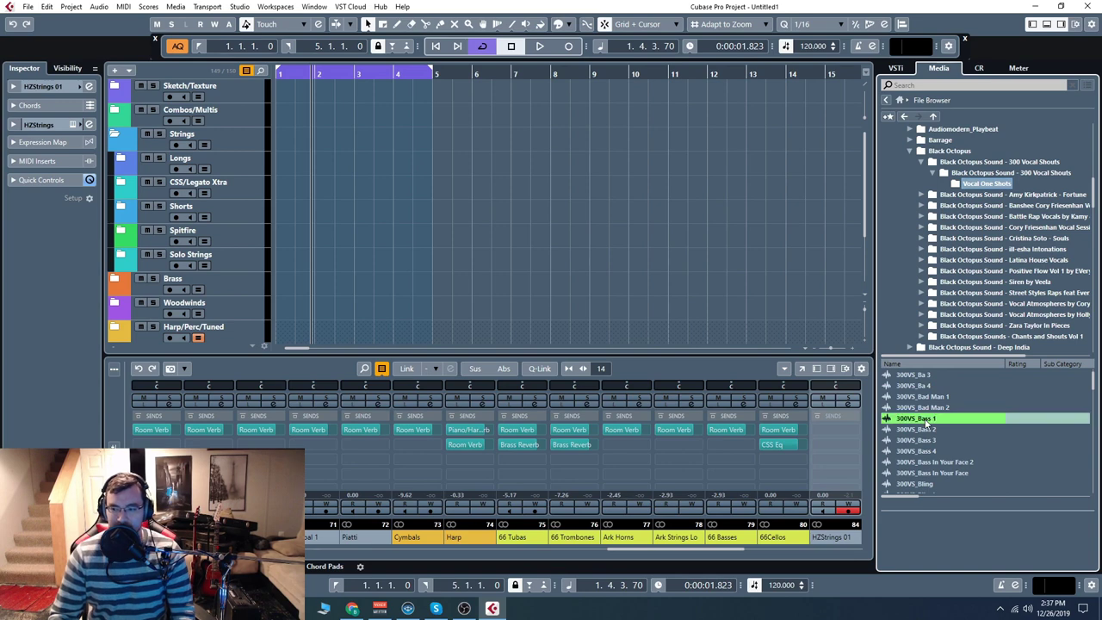
{"action": "left_click", "coordinate": [936, 430]}
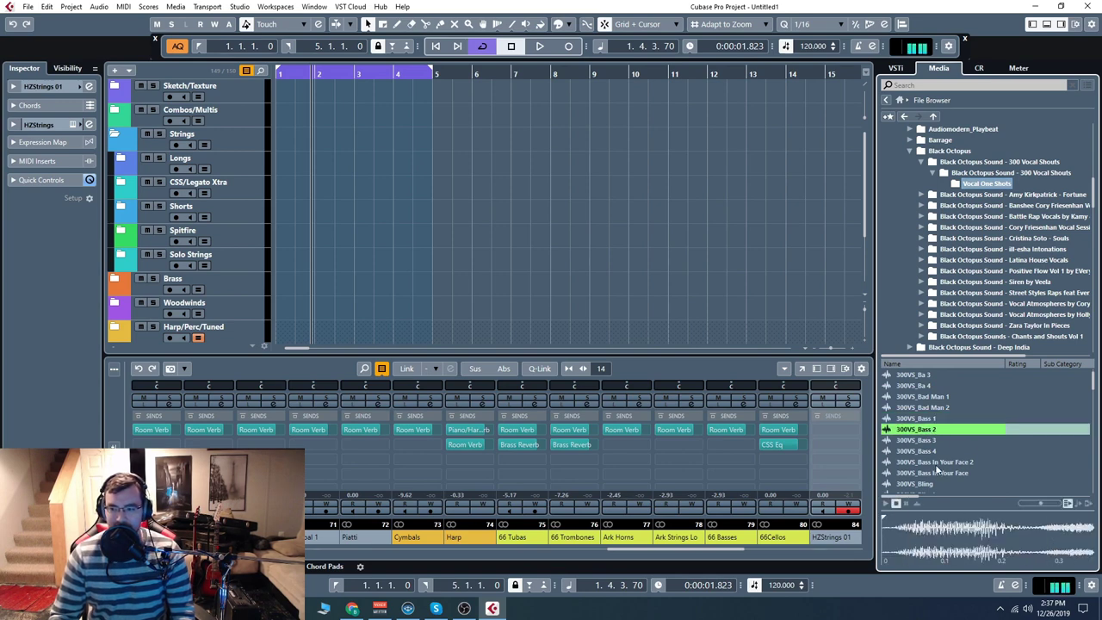
{"action": "key", "text": "Down"}
{"action": "key", "text": "Down"}
{"action": "key", "text": "Down"}
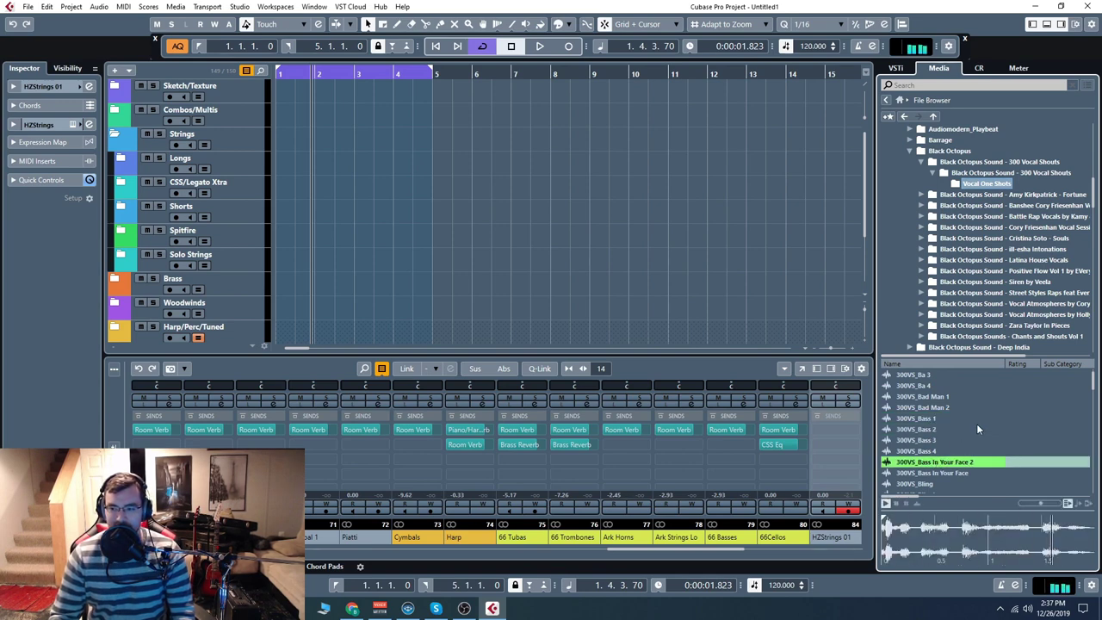
Audition the one-shots 300VS_Cha, 300VS_Changa, 300VS_Come On 1 and 300VS_Come On 6
{"action": "scroll", "coordinate": [975, 423], "scroll_direction": "down", "scroll_amount": 4}
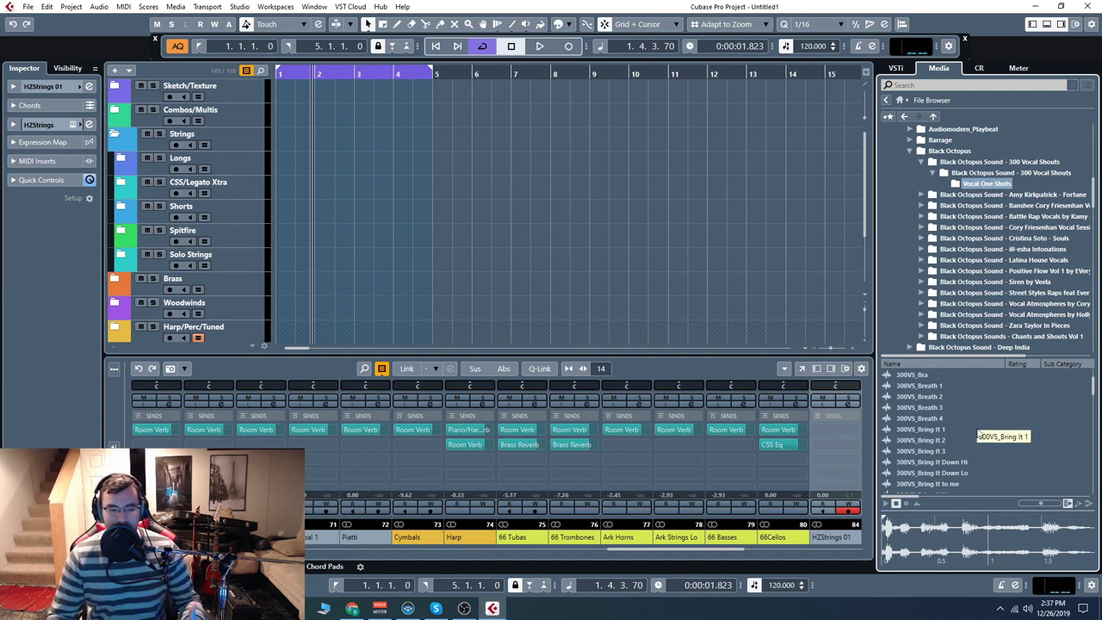
{"action": "scroll", "coordinate": [969, 428], "scroll_direction": "down", "scroll_amount": 2}
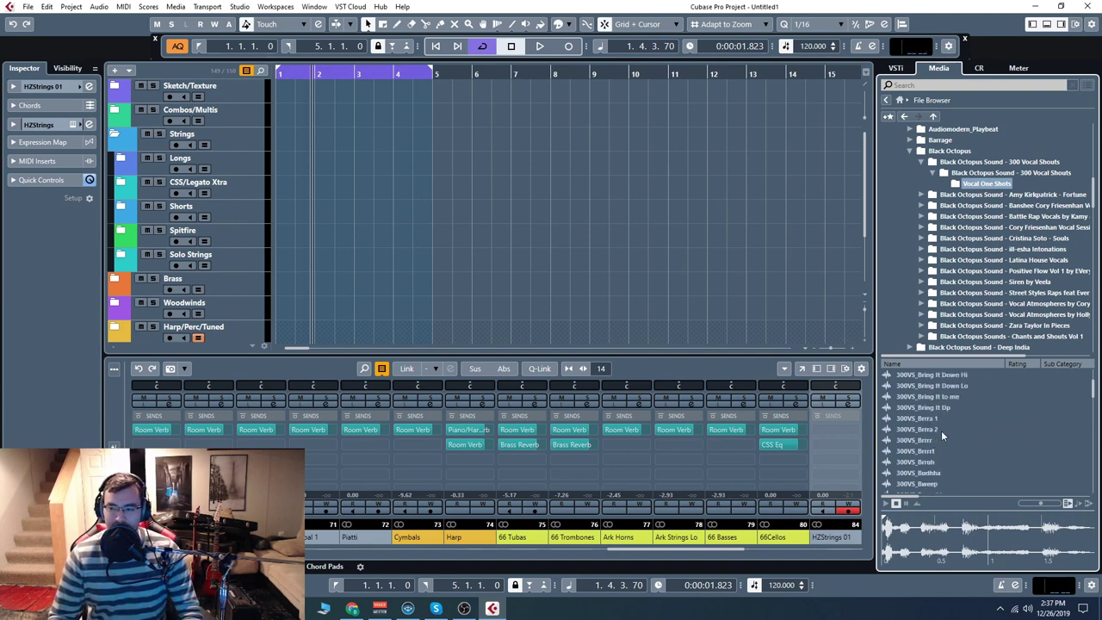
{"action": "scroll", "coordinate": [941, 429], "scroll_direction": "down", "scroll_amount": 5}
{"action": "left_click", "coordinate": [1021, 427]}
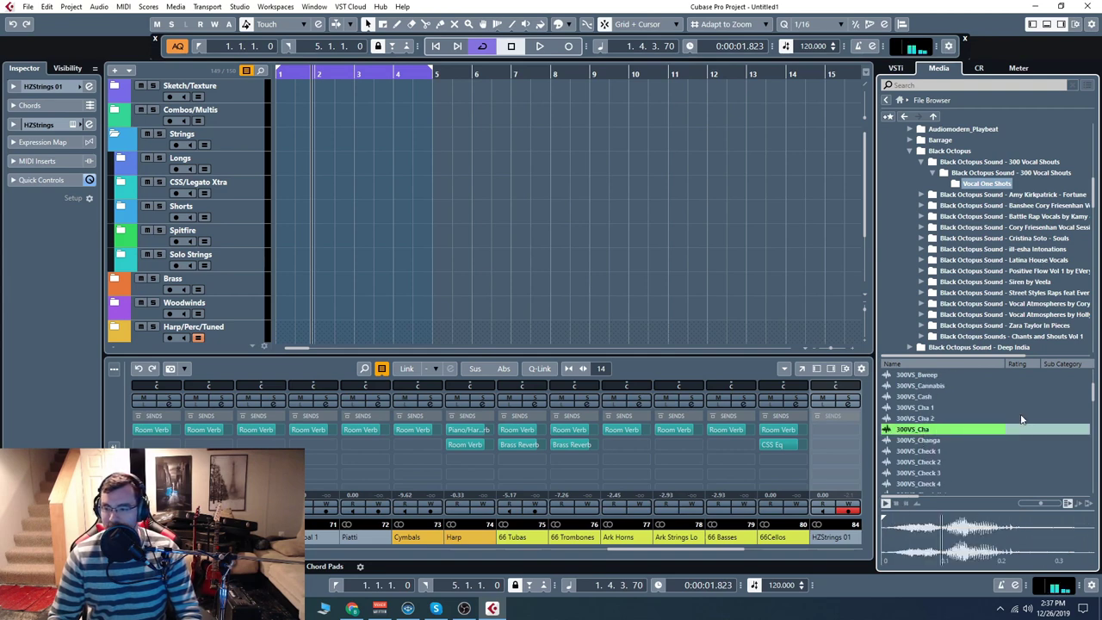
{"action": "key", "text": "Down"}
{"action": "scroll", "coordinate": [981, 427], "scroll_direction": "down", "scroll_amount": 4}
{"action": "left_click", "coordinate": [927, 449]}
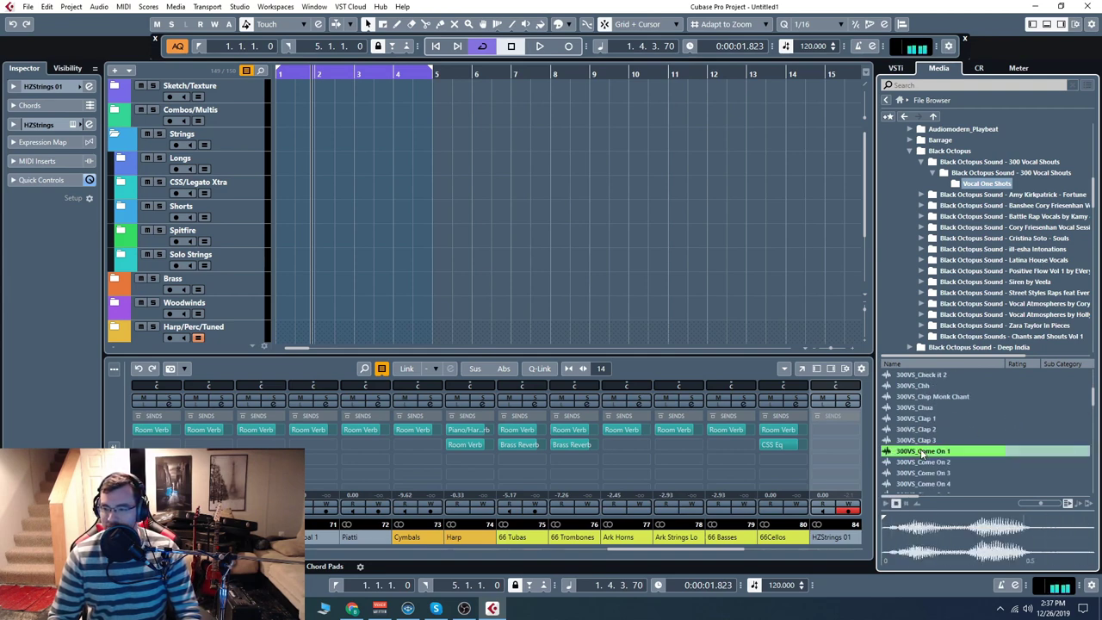
{"action": "scroll", "coordinate": [929, 444], "scroll_direction": "down", "scroll_amount": 2}
{"action": "left_click", "coordinate": [932, 441]}
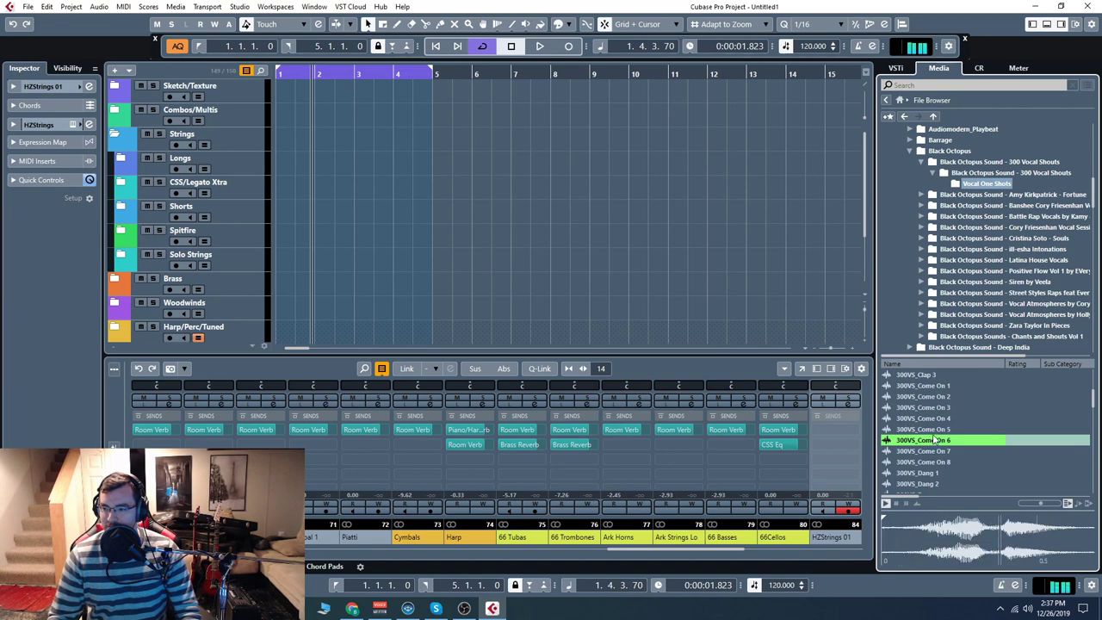
Audition the one-shots 300VS_Drop, Dub 1, Get High, Gwan Go Mas 2 and Here We Go 1
{"action": "scroll", "coordinate": [931, 439], "scroll_direction": "down", "scroll_amount": 4}
{"action": "left_click", "coordinate": [929, 430]}
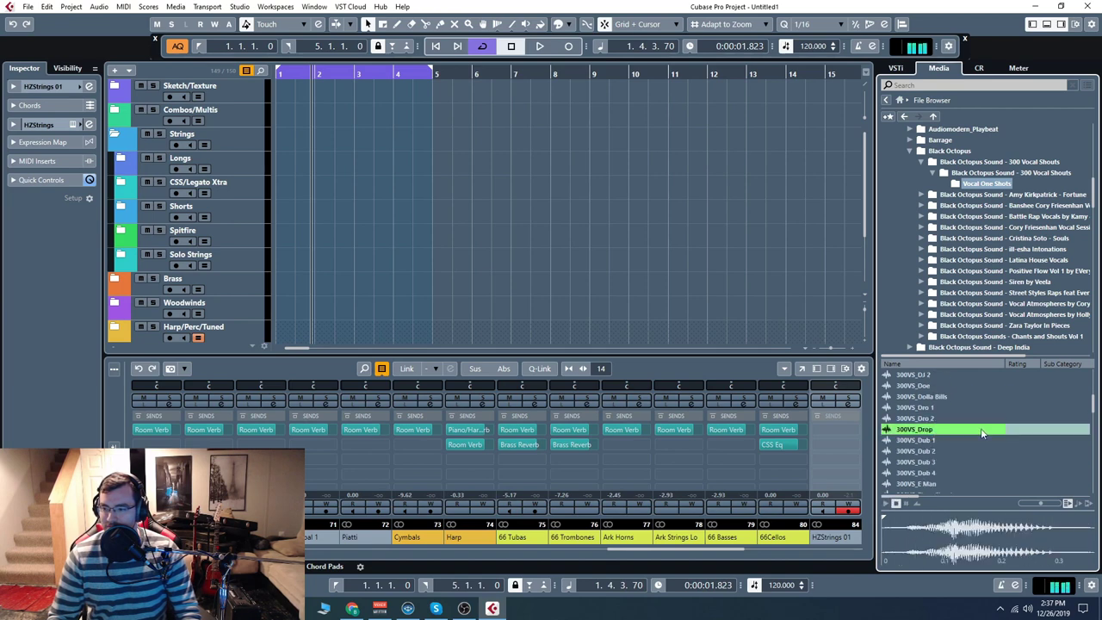
{"action": "left_click", "coordinate": [917, 440]}
{"action": "scroll", "coordinate": [934, 438], "scroll_direction": "down", "scroll_amount": 3}
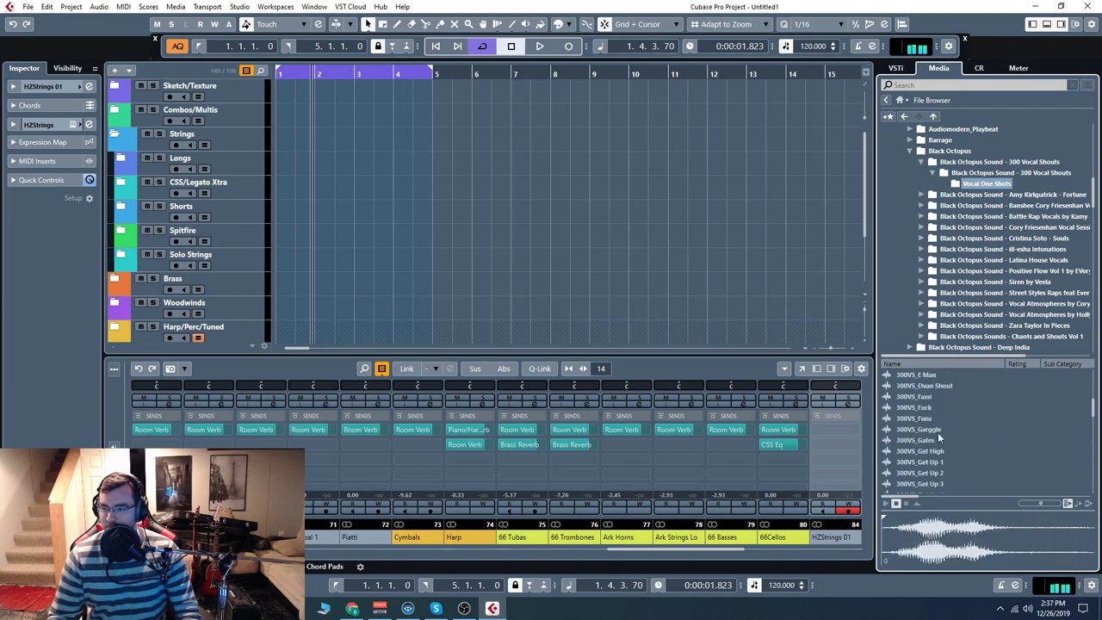
{"action": "left_click", "coordinate": [931, 451]}
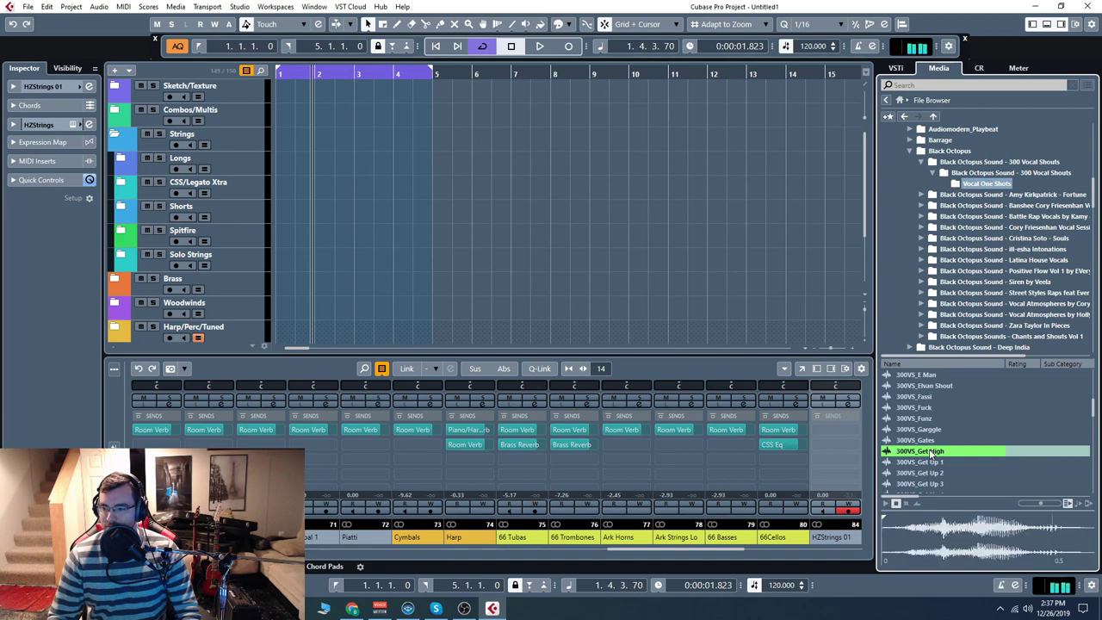
{"action": "scroll", "coordinate": [929, 453], "scroll_direction": "down", "scroll_amount": 3}
{"action": "left_click", "coordinate": [927, 440]}
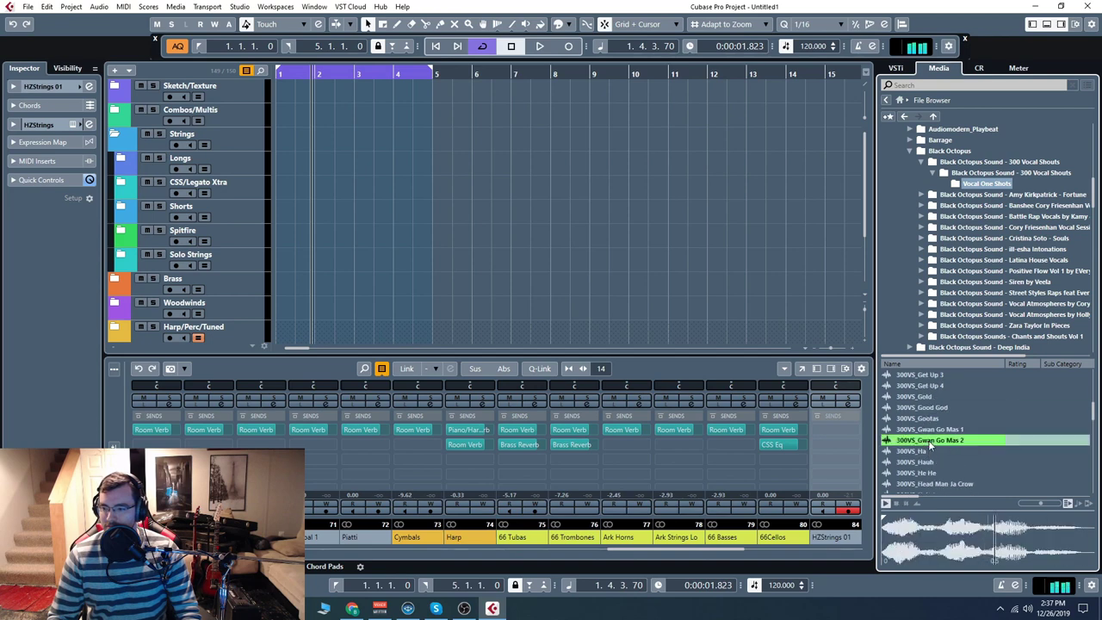
{"action": "scroll", "coordinate": [928, 439], "scroll_direction": "down", "scroll_amount": 3}
{"action": "left_click", "coordinate": [927, 439]}
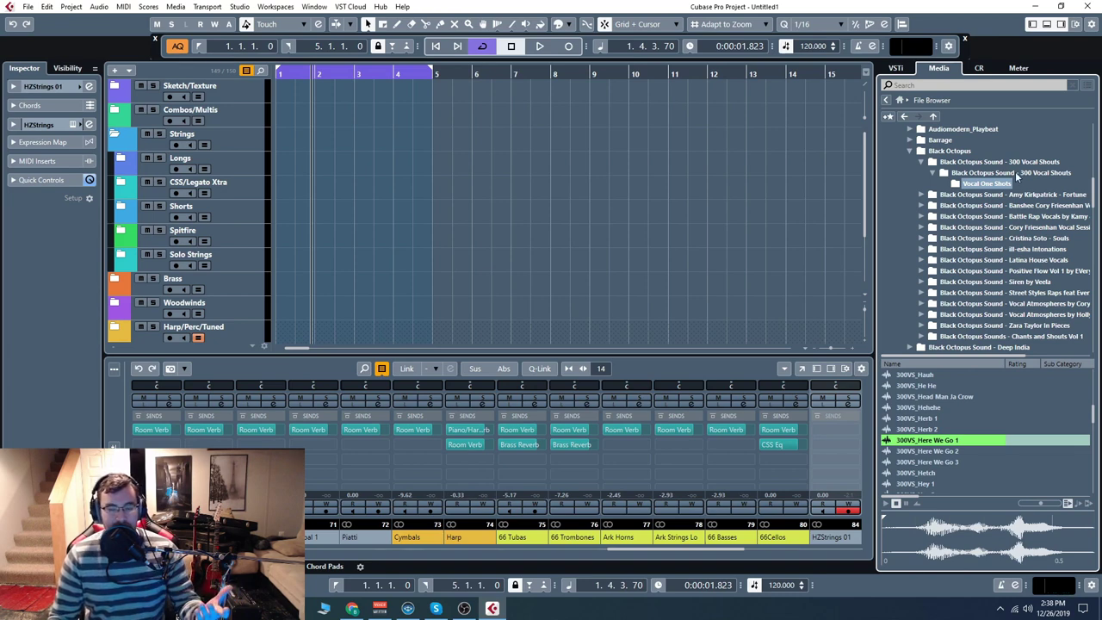
Collapse the 300 Vocal Shouts folders and expand the Fortune pack down to its FX and Track subfolders
{"action": "left_click", "coordinate": [932, 172]}
{"action": "left_click", "coordinate": [920, 162]}
{"action": "left_click", "coordinate": [944, 173]}
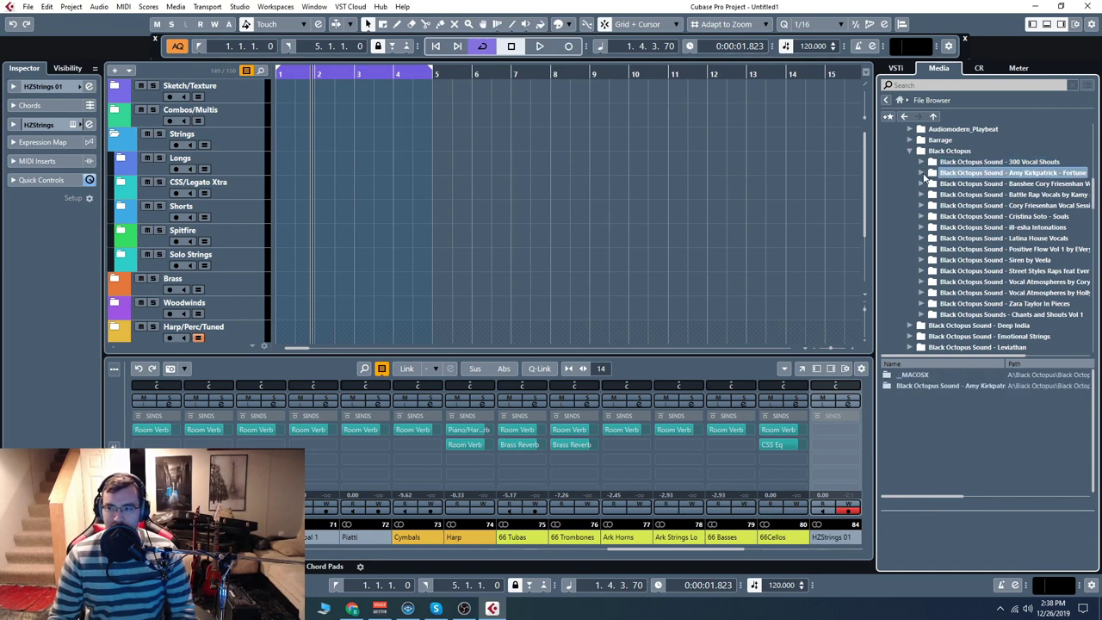
{"action": "left_click", "coordinate": [921, 173]}
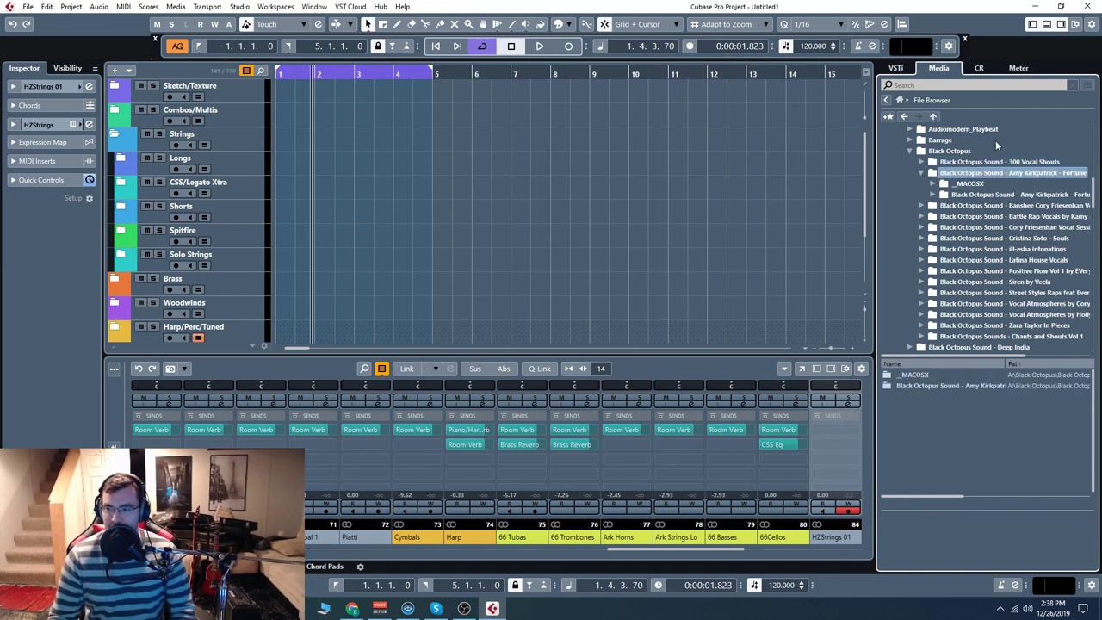
{"action": "left_click", "coordinate": [956, 195]}
{"action": "left_click", "coordinate": [932, 195]}
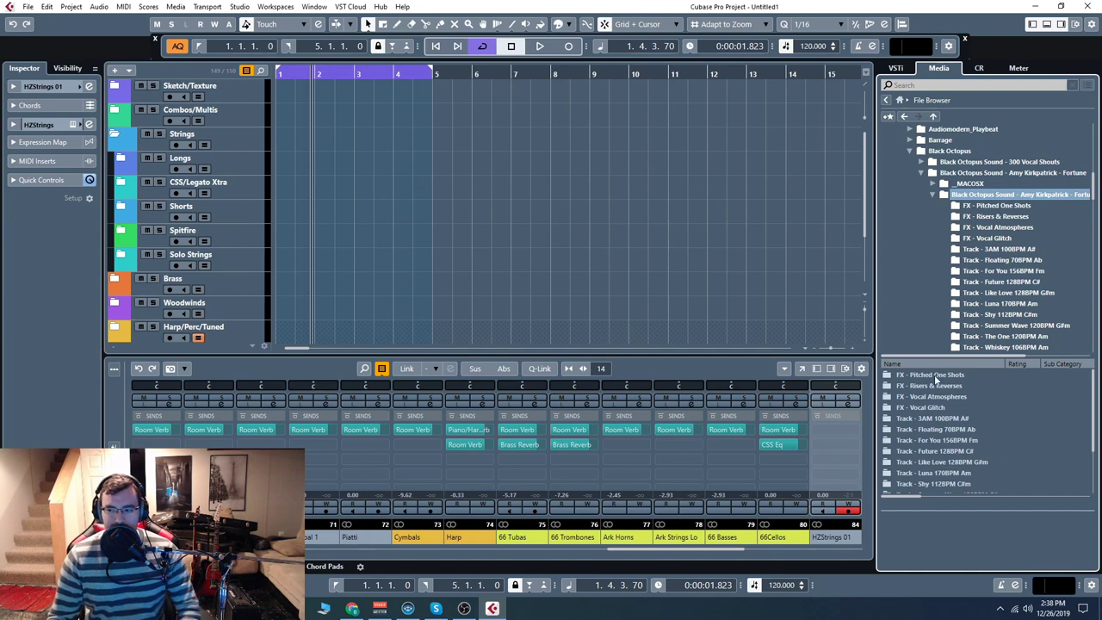
Open the FX - Pitched One Shots folder and audition samples including AK_OneShot_C#_04, AK_OneShot_C_01 and AK_OneShot_C_to_A_04
{"action": "left_click", "coordinate": [905, 376]}
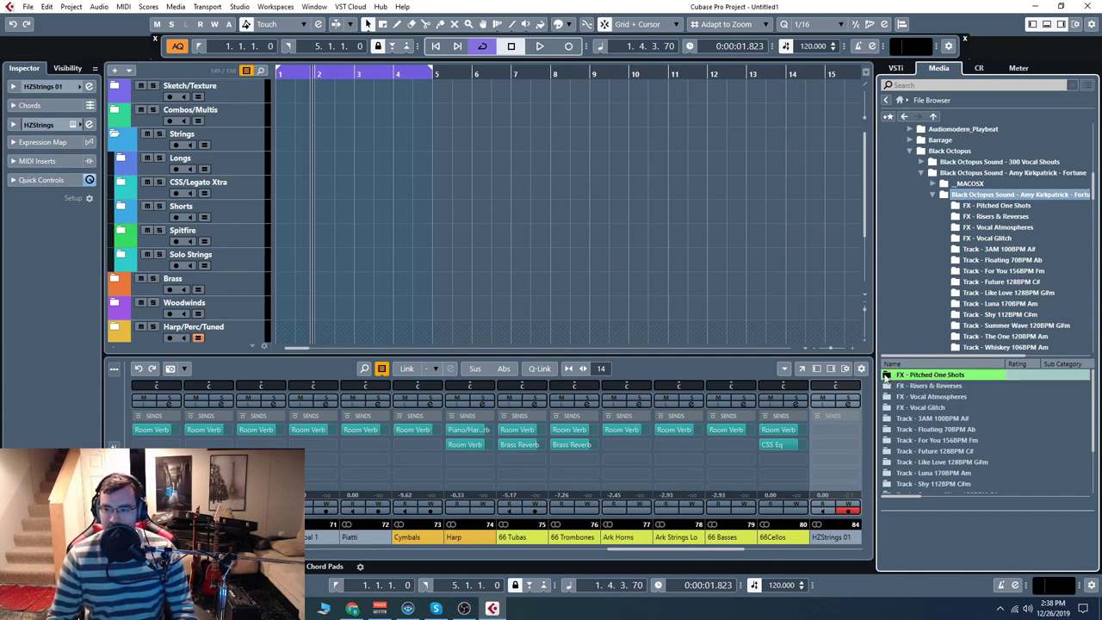
{"action": "double_click", "coordinate": [885, 376]}
{"action": "left_click", "coordinate": [987, 421]}
{"action": "left_click", "coordinate": [914, 451]}
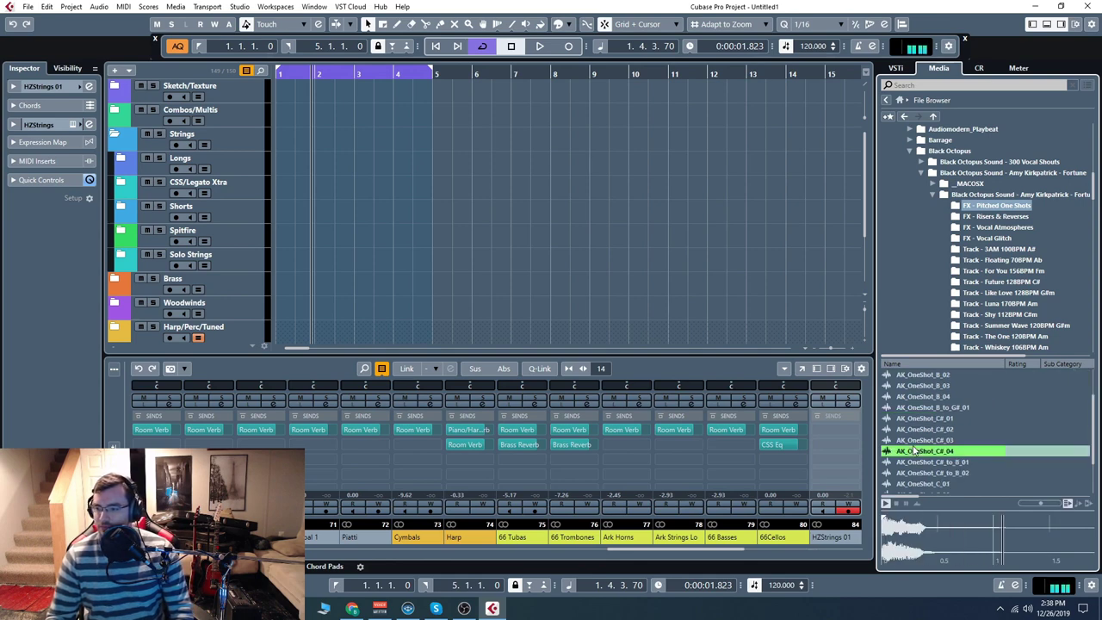
{"action": "scroll", "coordinate": [921, 439], "scroll_direction": "down", "scroll_amount": 2}
{"action": "left_click", "coordinate": [926, 441]}
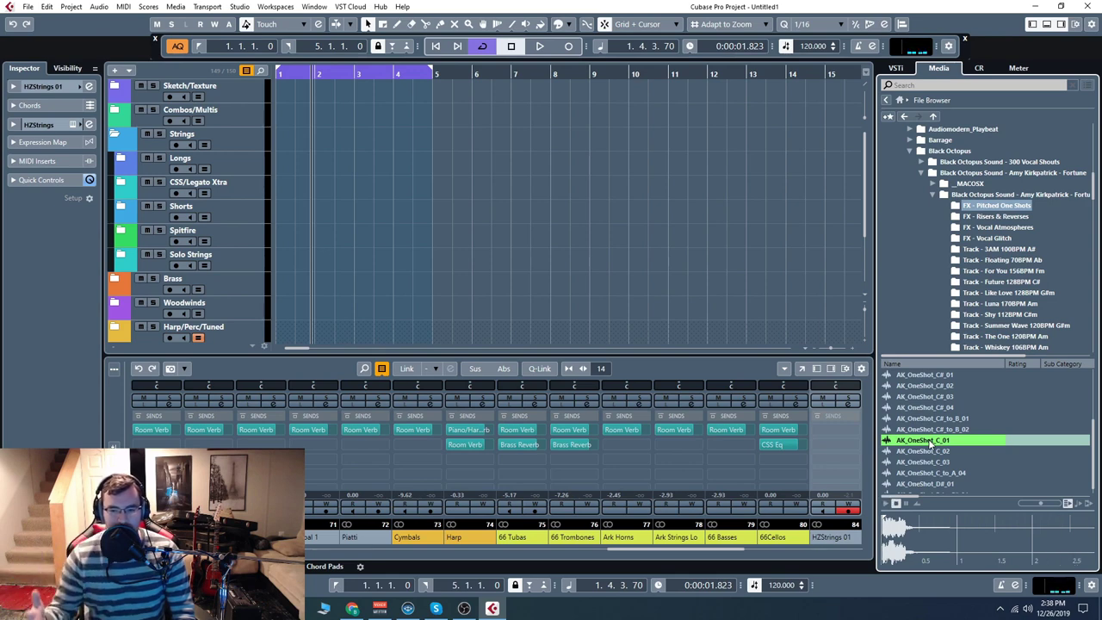
{"action": "scroll", "coordinate": [930, 443], "scroll_direction": "down", "scroll_amount": 1}
{"action": "left_click", "coordinate": [928, 444]}
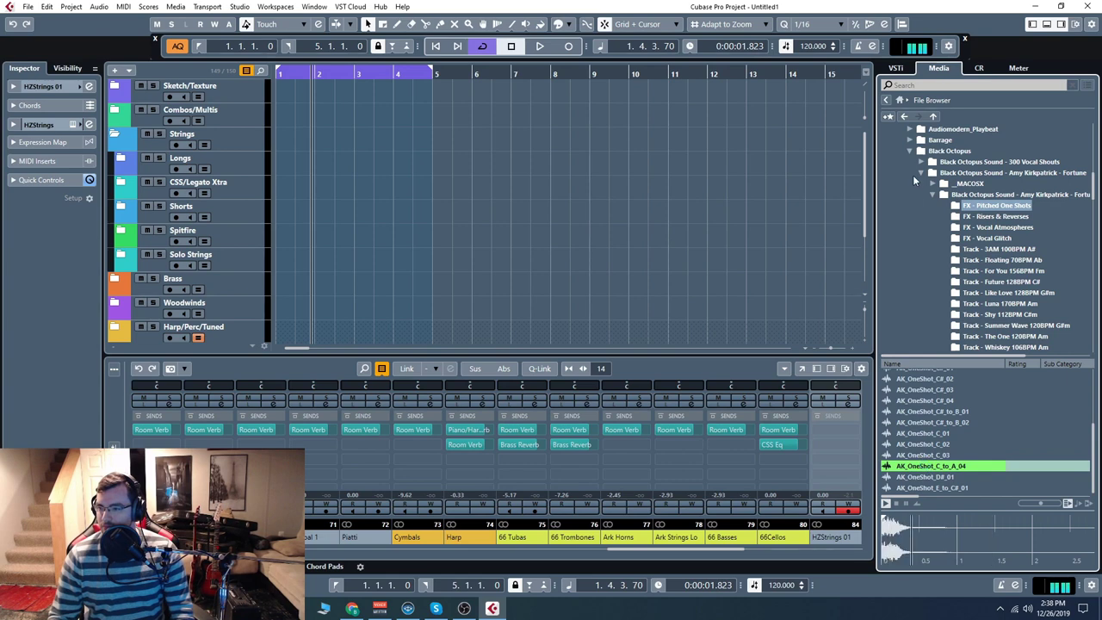
Audition AK_FXRiser_8bars_128bpm_Future from FX - Risers & Reverses and AK_VocalAtmosphere_Am_05 from FX - Vocal Atmospheres
{"action": "left_click", "coordinate": [994, 216]}
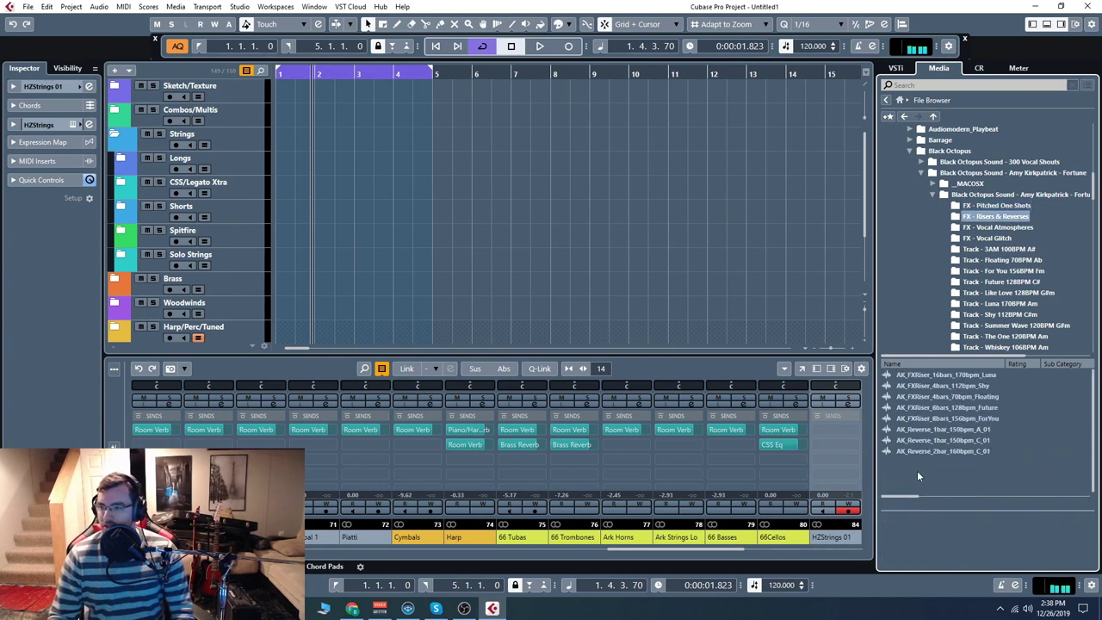
{"action": "left_click", "coordinate": [934, 407]}
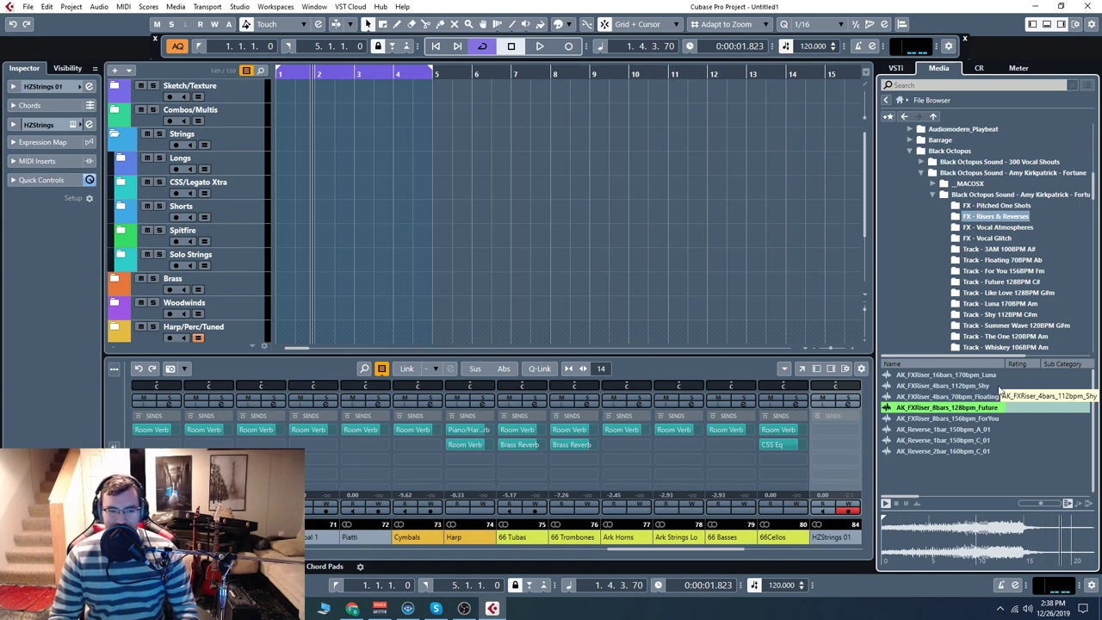
{"action": "left_click", "coordinate": [996, 228]}
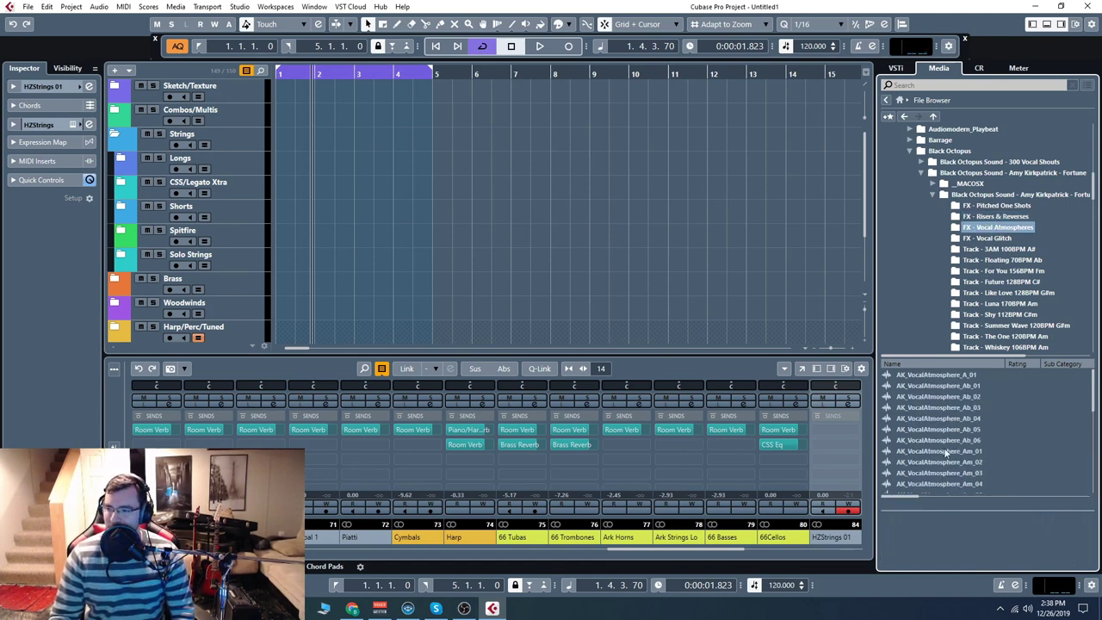
{"action": "scroll", "coordinate": [938, 418], "scroll_direction": "down", "scroll_amount": 3}
{"action": "left_click", "coordinate": [939, 418]}
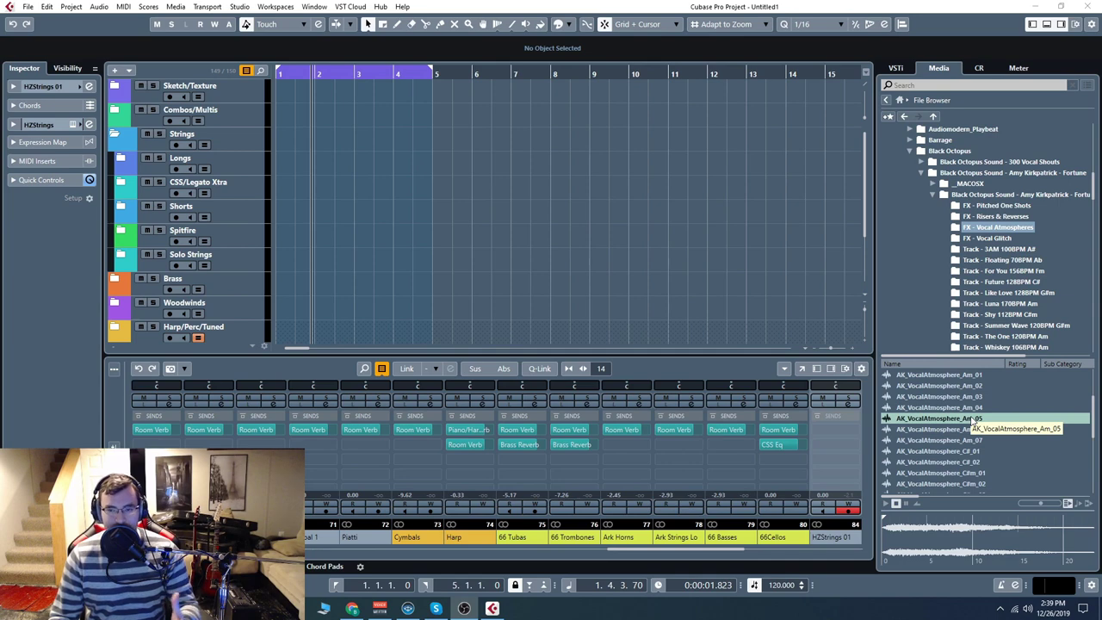
Audition AK_VocalAtmosphere_G#m_01 and stop its preview playback
{"action": "scroll", "coordinate": [955, 441], "scroll_direction": "down", "scroll_amount": 3}
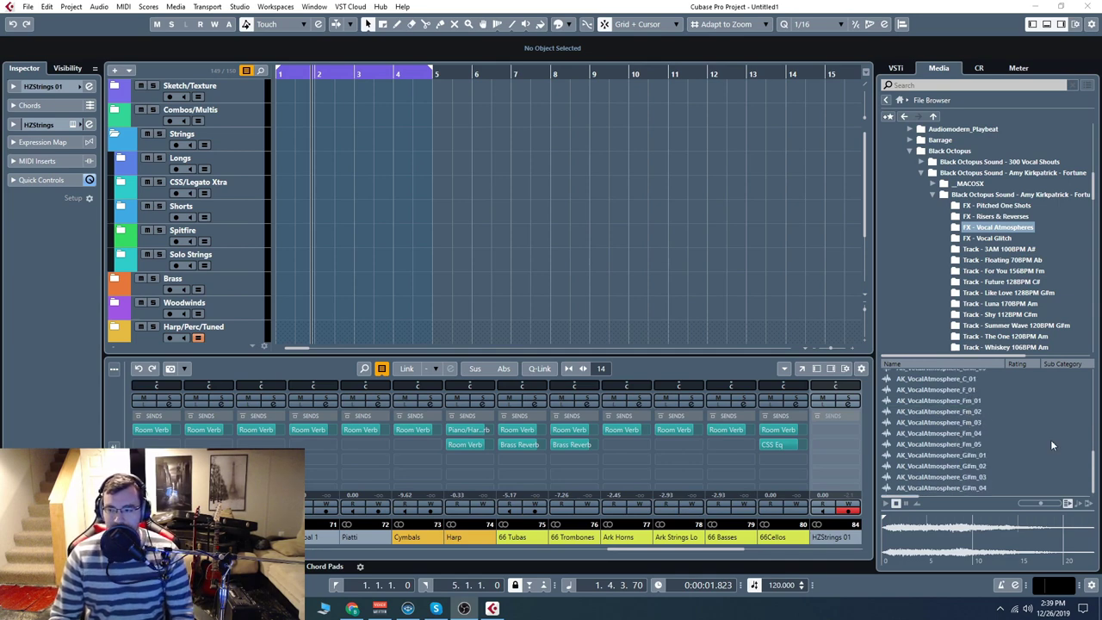
{"action": "left_click", "coordinate": [937, 455]}
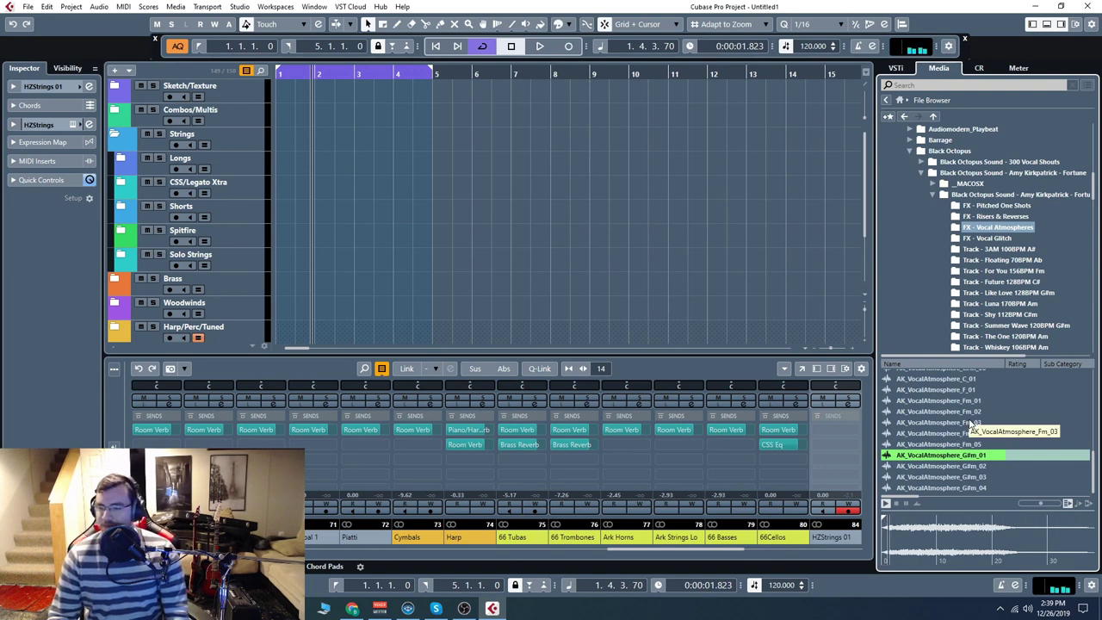
{"action": "scroll", "coordinate": [986, 260], "scroll_direction": "down", "scroll_amount": 1}
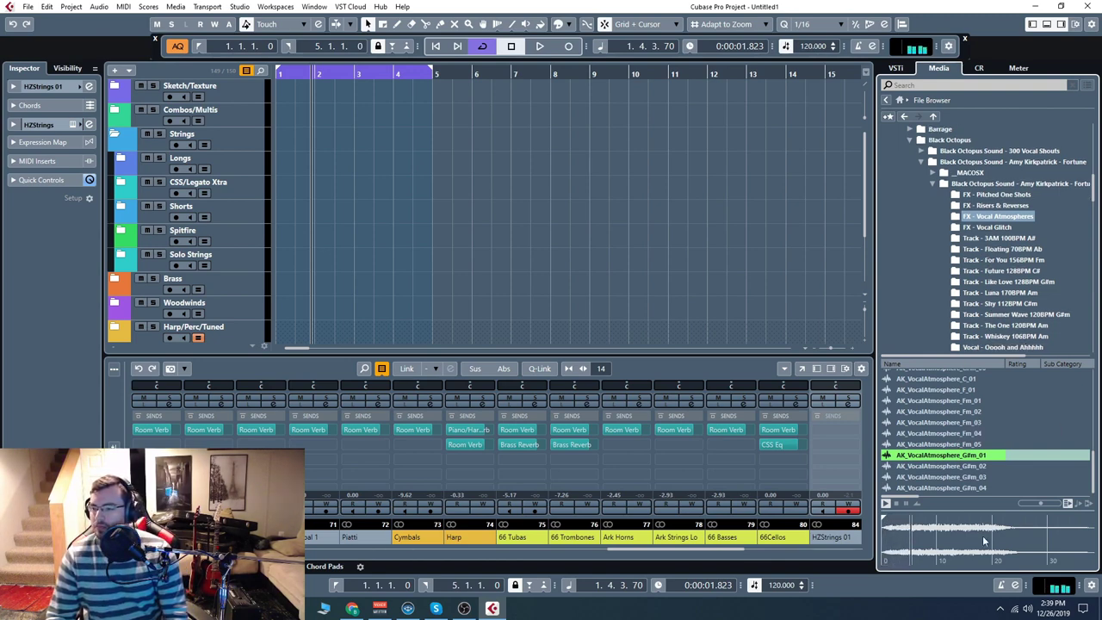
{"action": "left_click", "coordinate": [894, 502]}
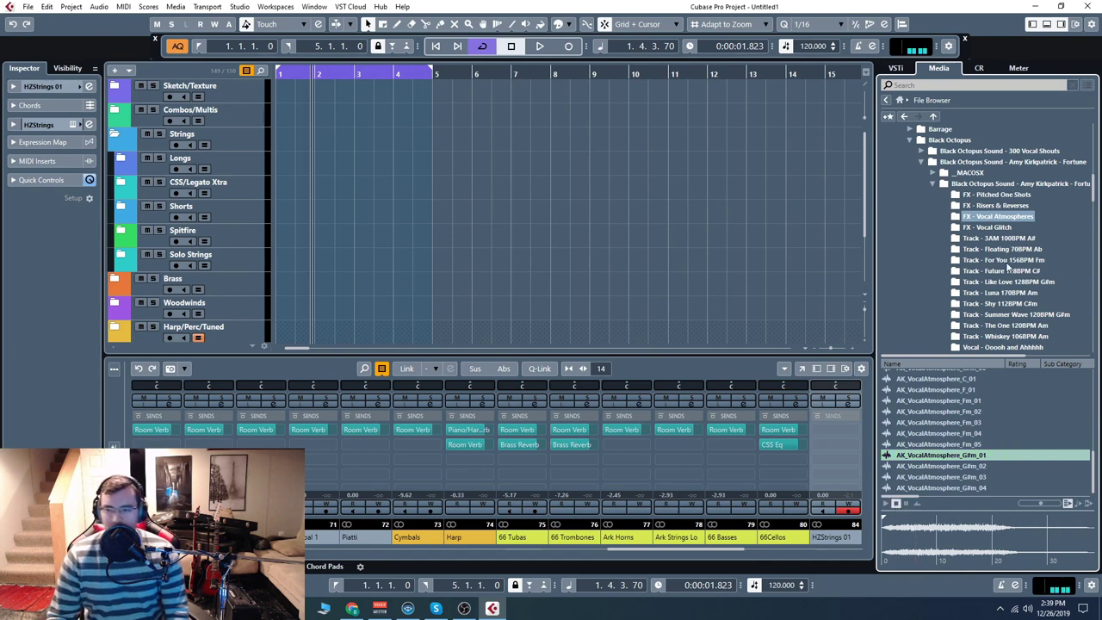
Open the FX - Vocal Glitch folder and audition AK_GlitchFX_F#_03, AK_GlitchFX_E_02 and a C# 128 bpm Future glitch loop
{"action": "left_click", "coordinate": [996, 228]}
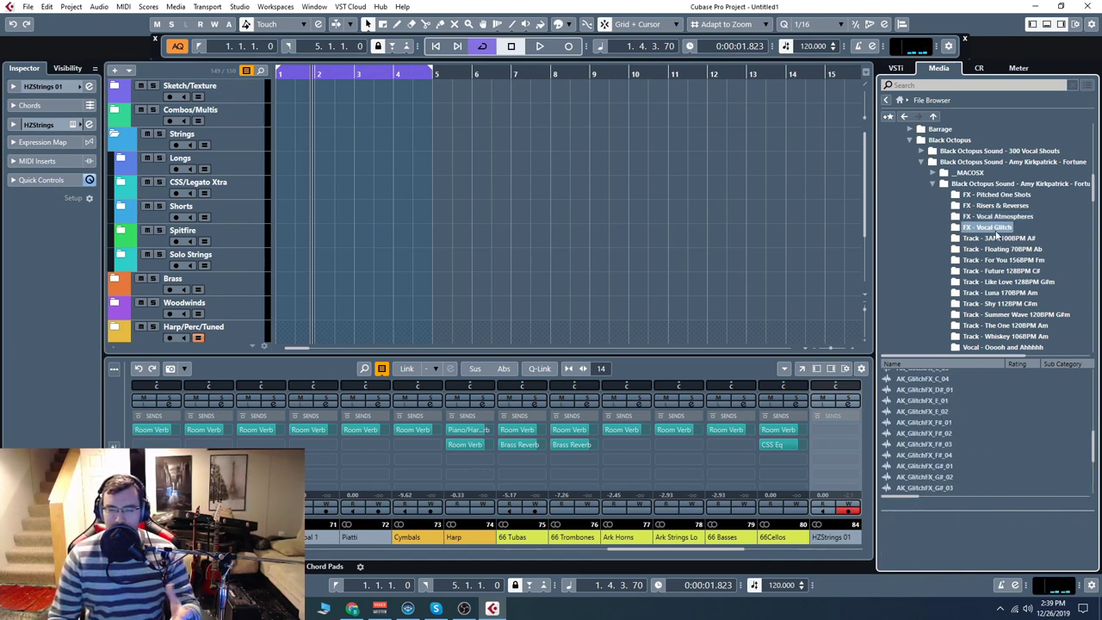
{"action": "left_click", "coordinate": [930, 444]}
{"action": "left_click", "coordinate": [930, 412]}
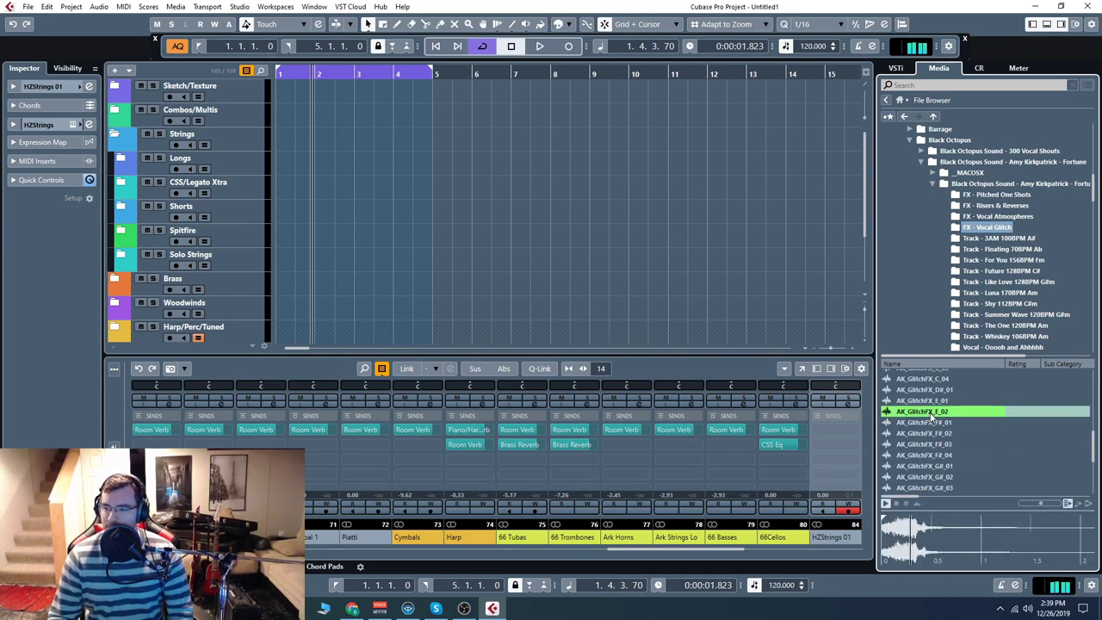
{"action": "scroll", "coordinate": [931, 422], "scroll_direction": "down", "scroll_amount": 3}
{"action": "left_click", "coordinate": [932, 462]}
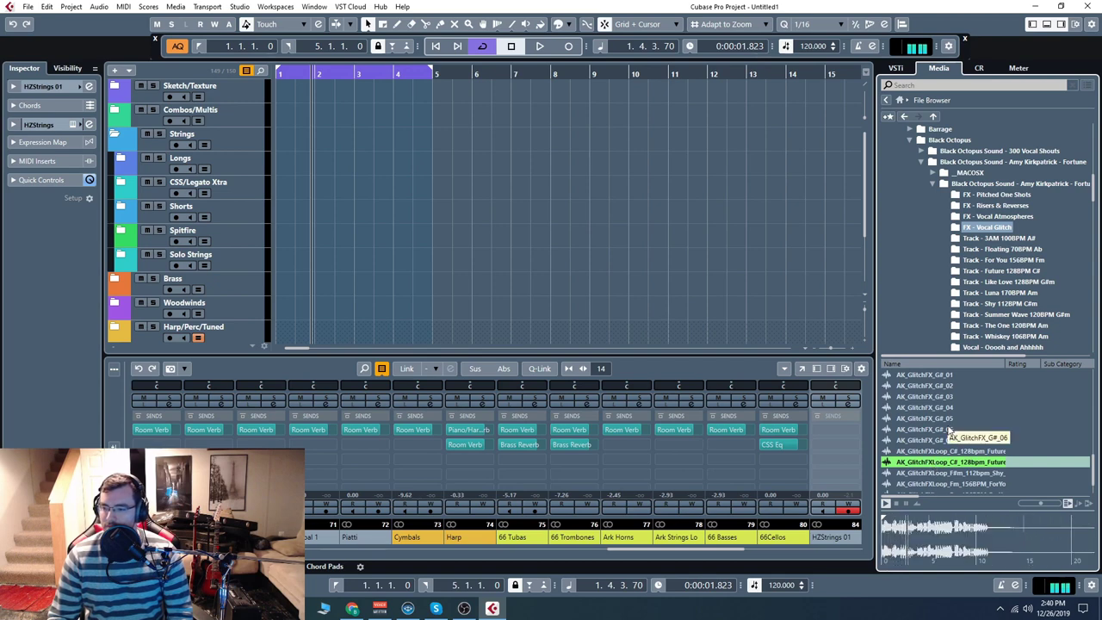
Stop the glitch loop preview and browse the samples in the Track - 3AM 100BPM A# folder
{"action": "scroll", "coordinate": [947, 437], "scroll_direction": "down", "scroll_amount": 1}
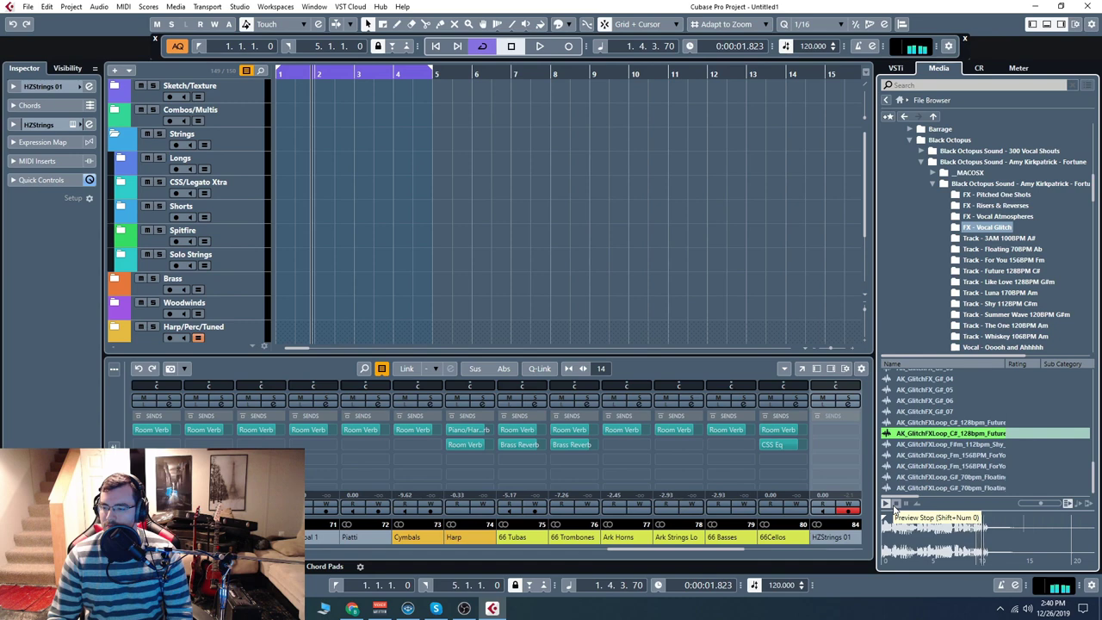
{"action": "left_click", "coordinate": [895, 509]}
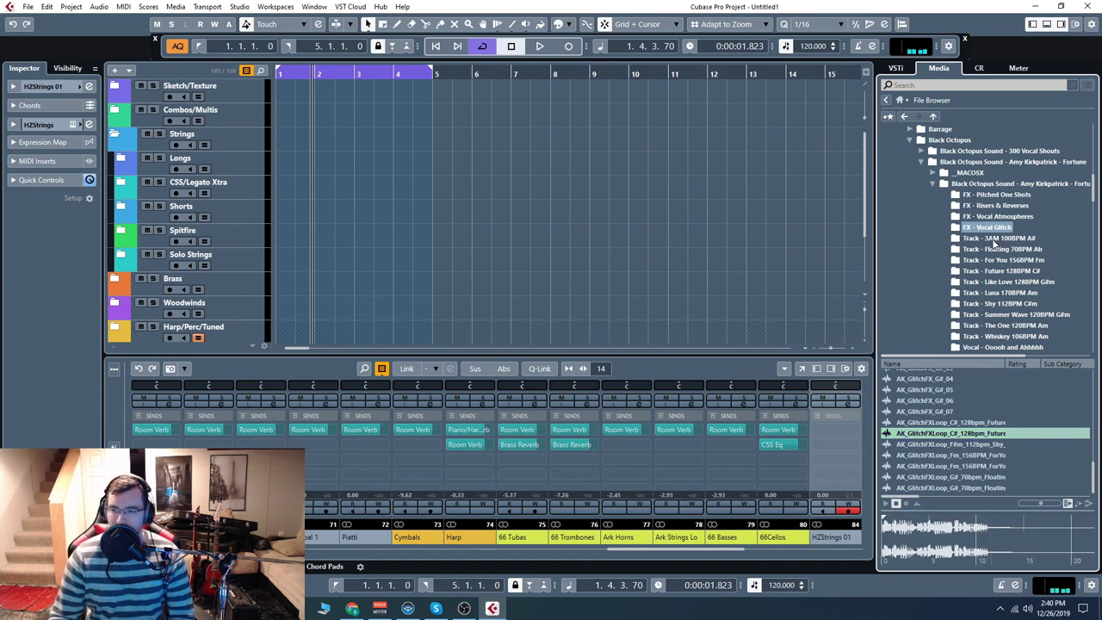
{"action": "left_click", "coordinate": [994, 239]}
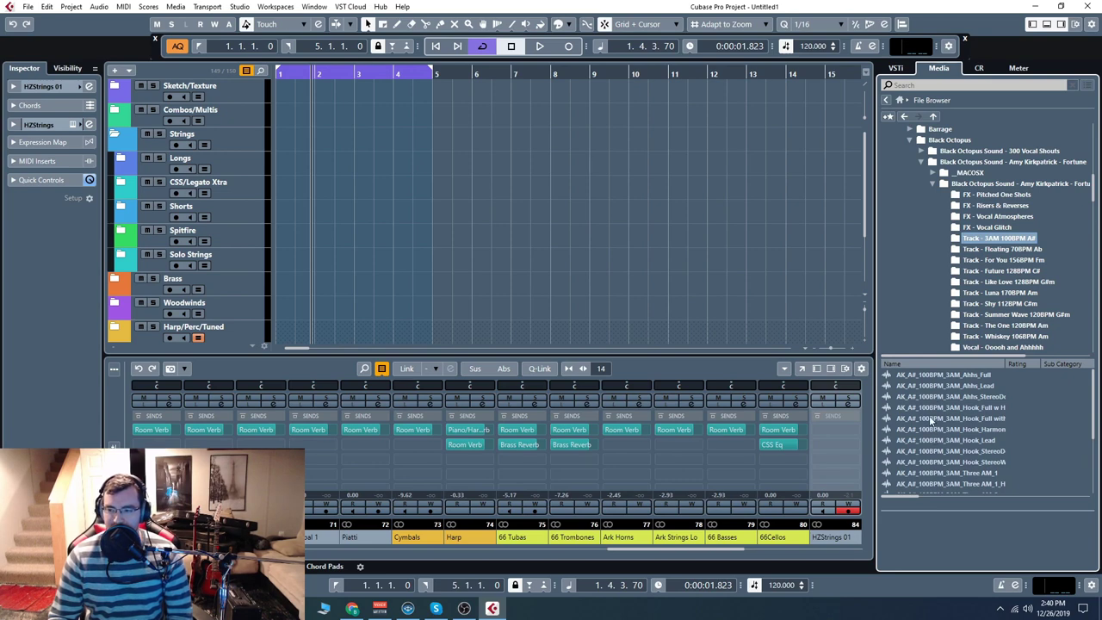
{"action": "scroll", "coordinate": [986, 430], "scroll_direction": "down", "scroll_amount": 3}
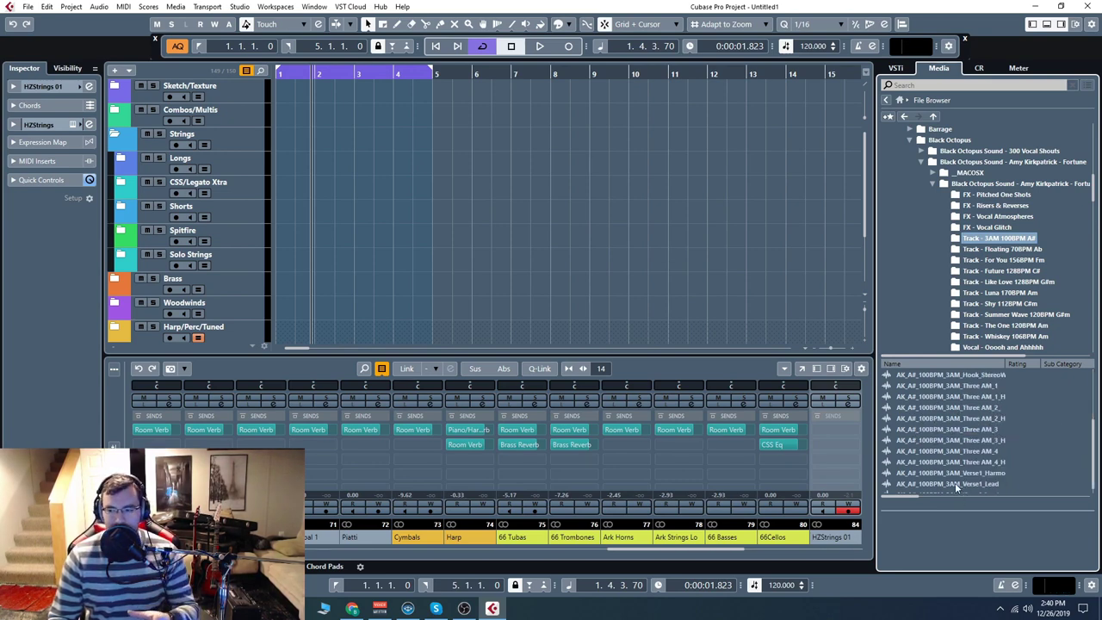
{"action": "scroll", "coordinate": [934, 439], "scroll_direction": "up", "scroll_amount": 1}
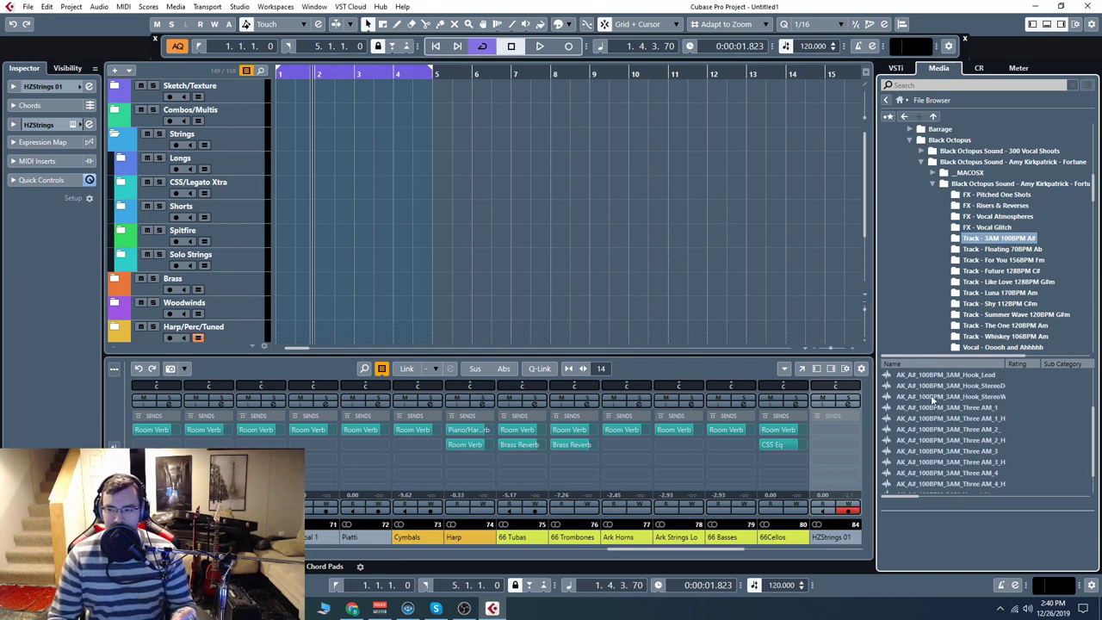
Audition the 3AM samples Three AM_2_H, Three AM_4_H and Verse1_Harmo
{"action": "left_click", "coordinate": [946, 439]}
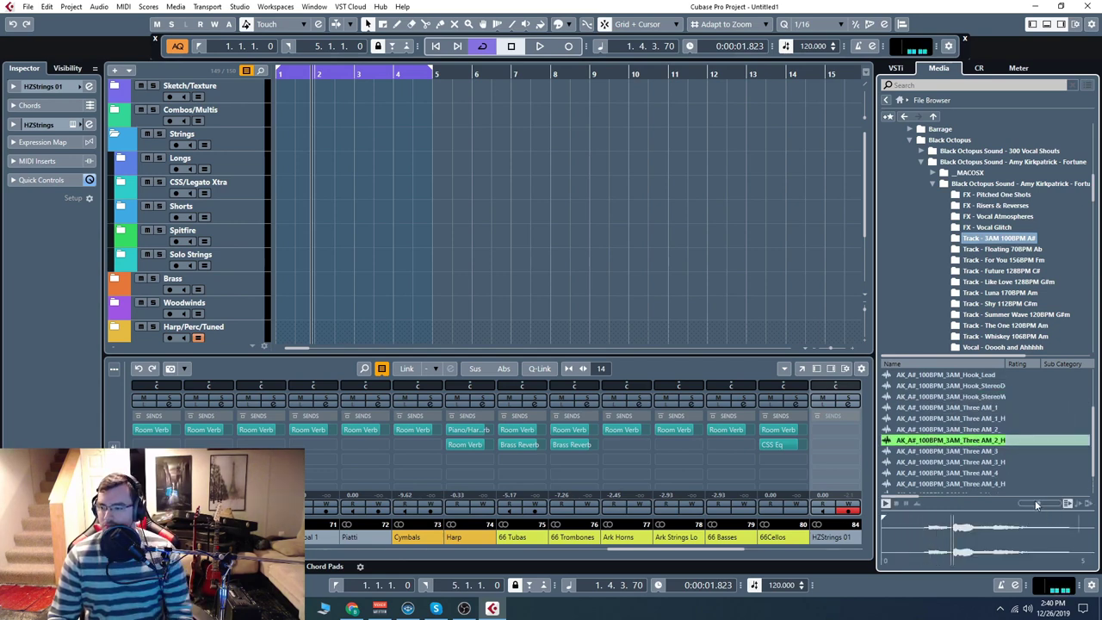
{"action": "scroll", "coordinate": [972, 469], "scroll_direction": "down", "scroll_amount": 1}
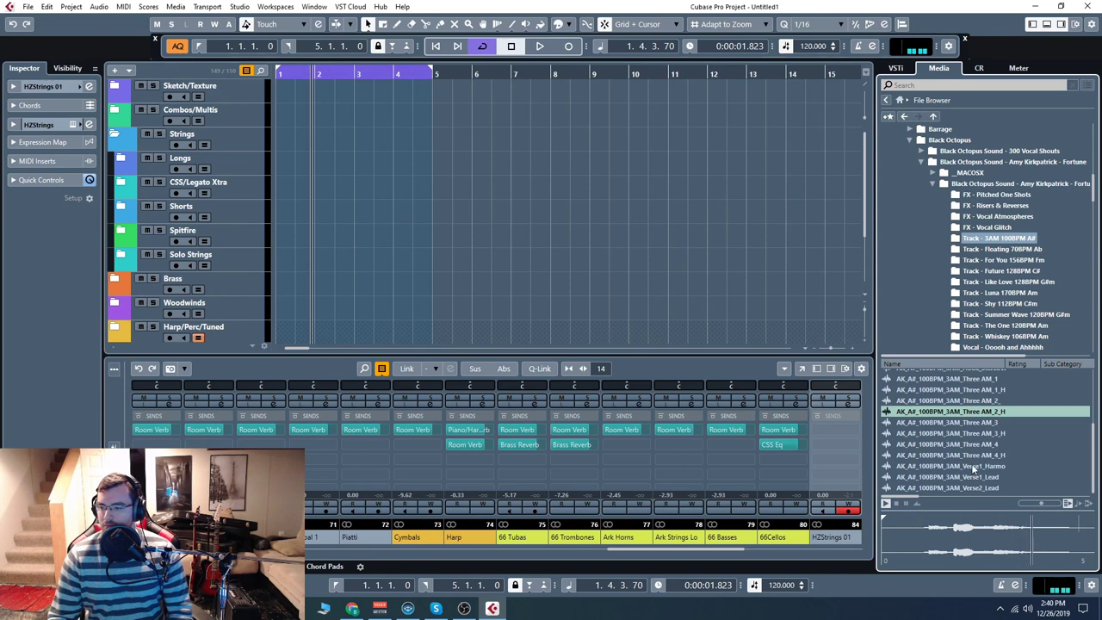
{"action": "left_click", "coordinate": [968, 455]}
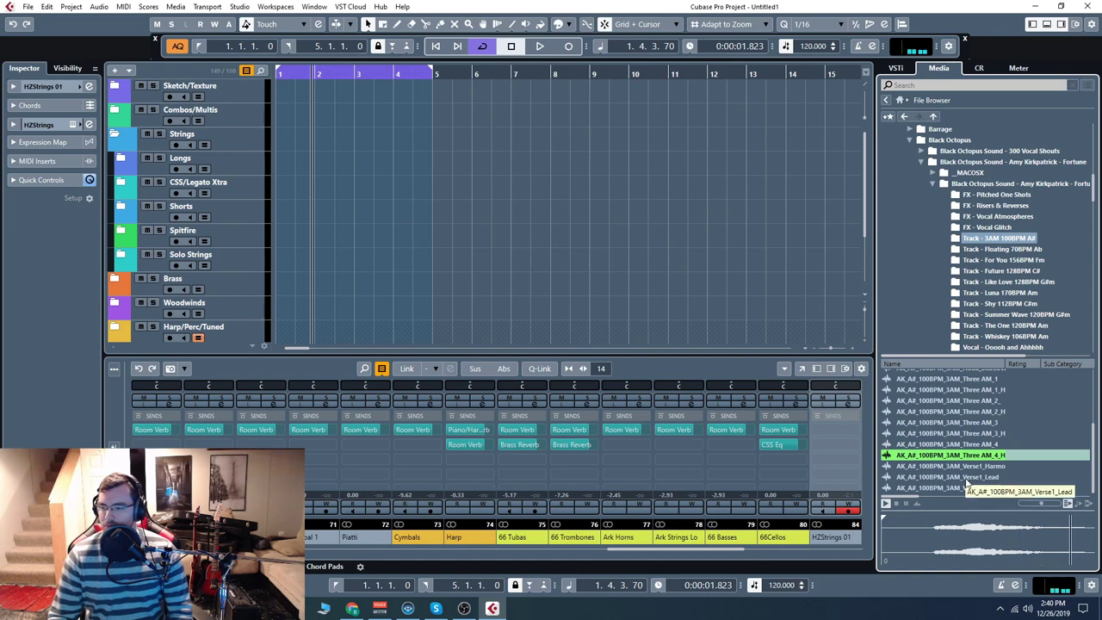
{"action": "key", "text": "Down"}
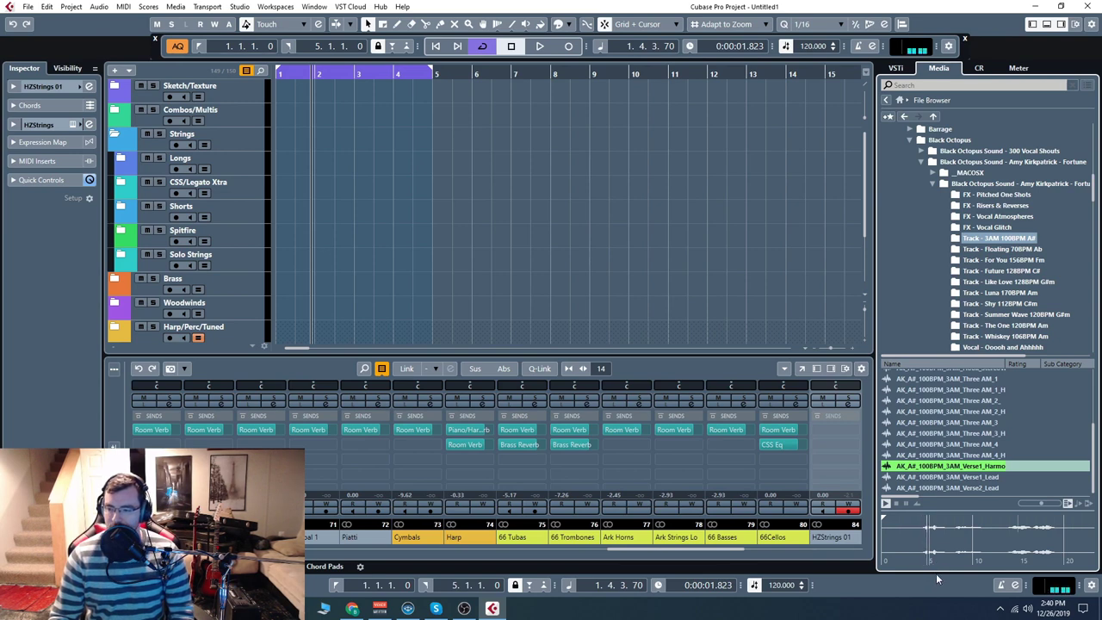
Audition AK_A#_100BPM_3AM_Verse1_Lead while adjusting the preview volume, ending with its playback stopped
{"action": "left_click", "coordinate": [960, 479]}
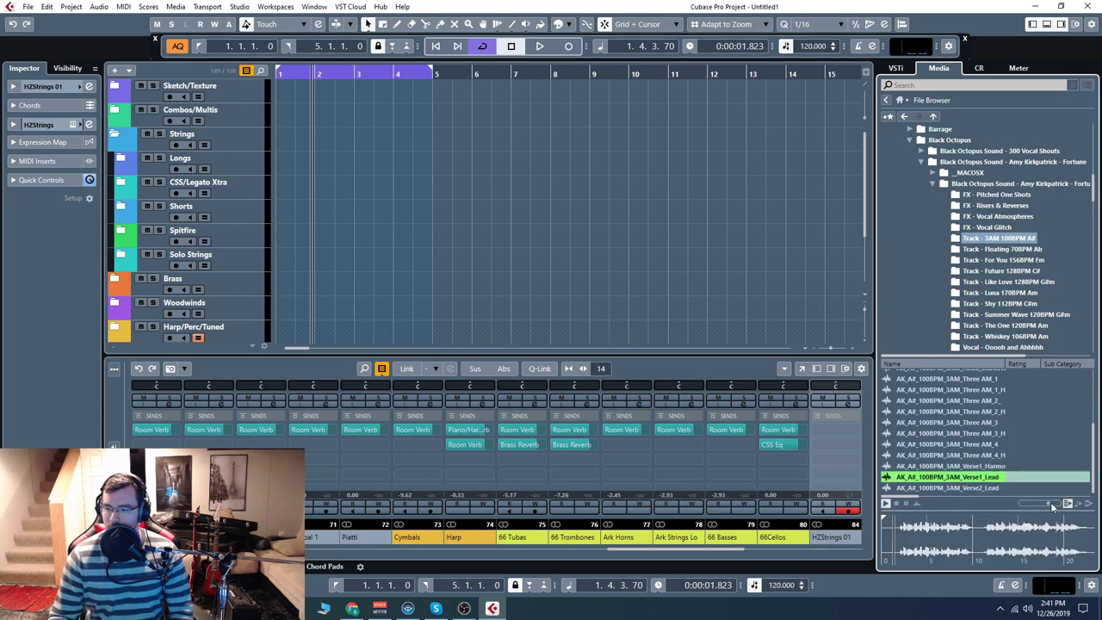
{"action": "left_click_drag", "start_coordinate": [1049, 501], "coordinate": [1040, 501]}
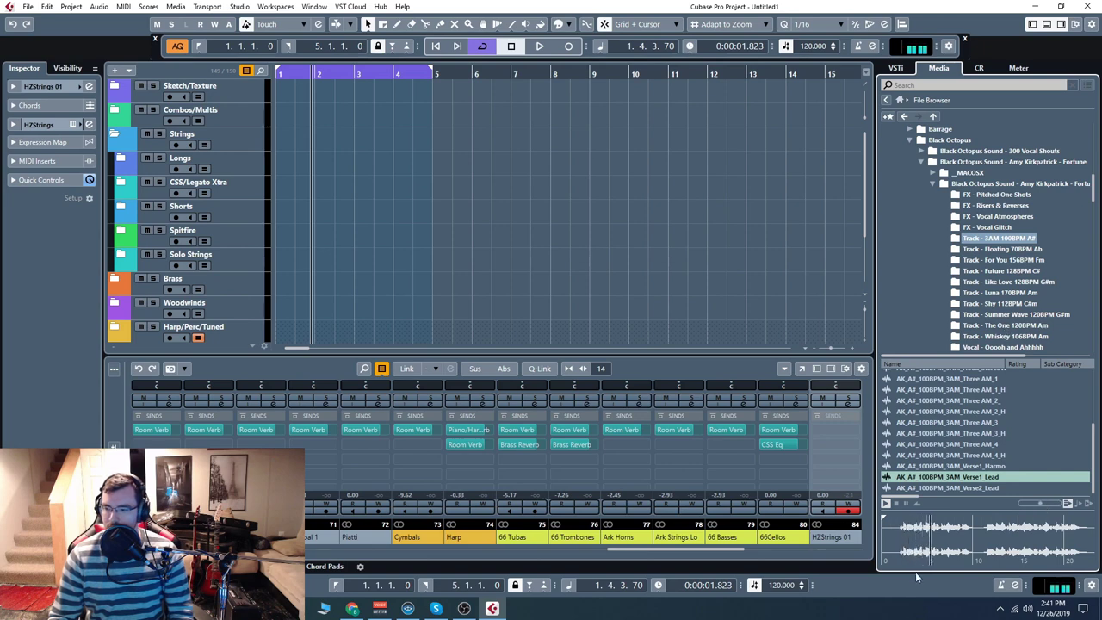
{"action": "left_click", "coordinate": [896, 505]}
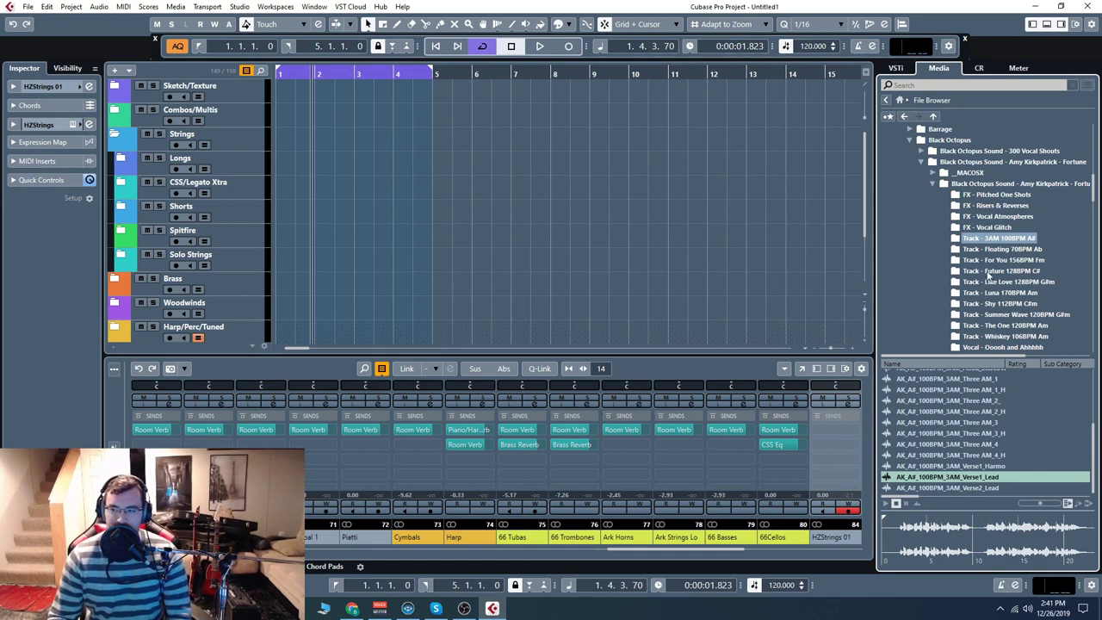
Open the Vocal - Ooooh and Ahhhhh folder and audition AK_Ohhhh_A4 and AK_Ohhhh_E4
{"action": "scroll", "coordinate": [919, 303], "scroll_direction": "down", "scroll_amount": 1}
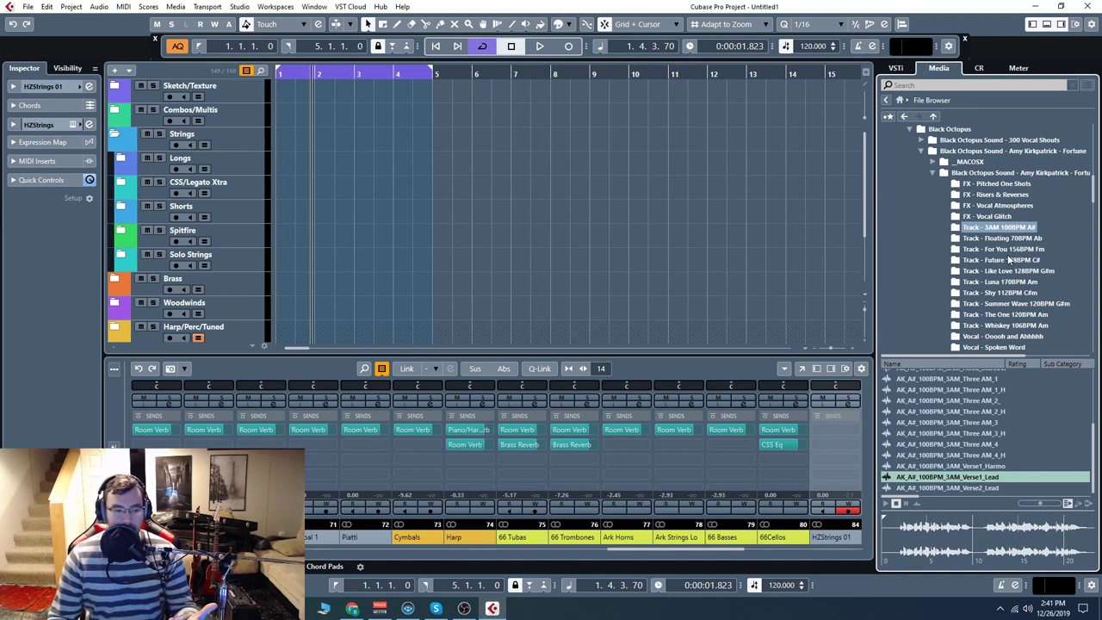
{"action": "scroll", "coordinate": [1029, 290], "scroll_direction": "down", "scroll_amount": 3}
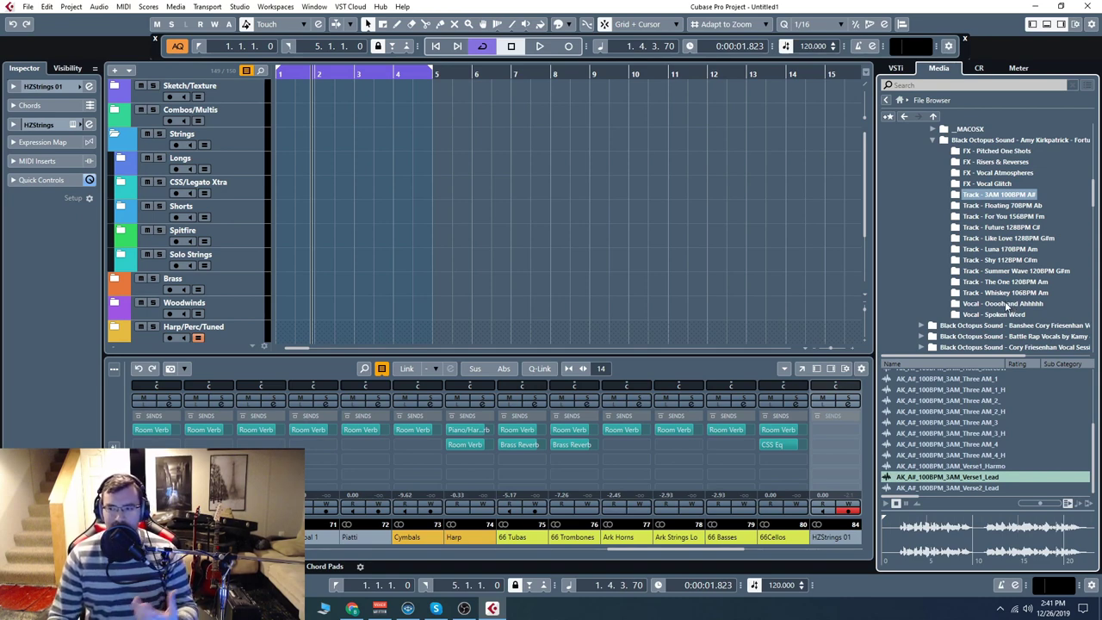
{"action": "left_click", "coordinate": [1005, 304]}
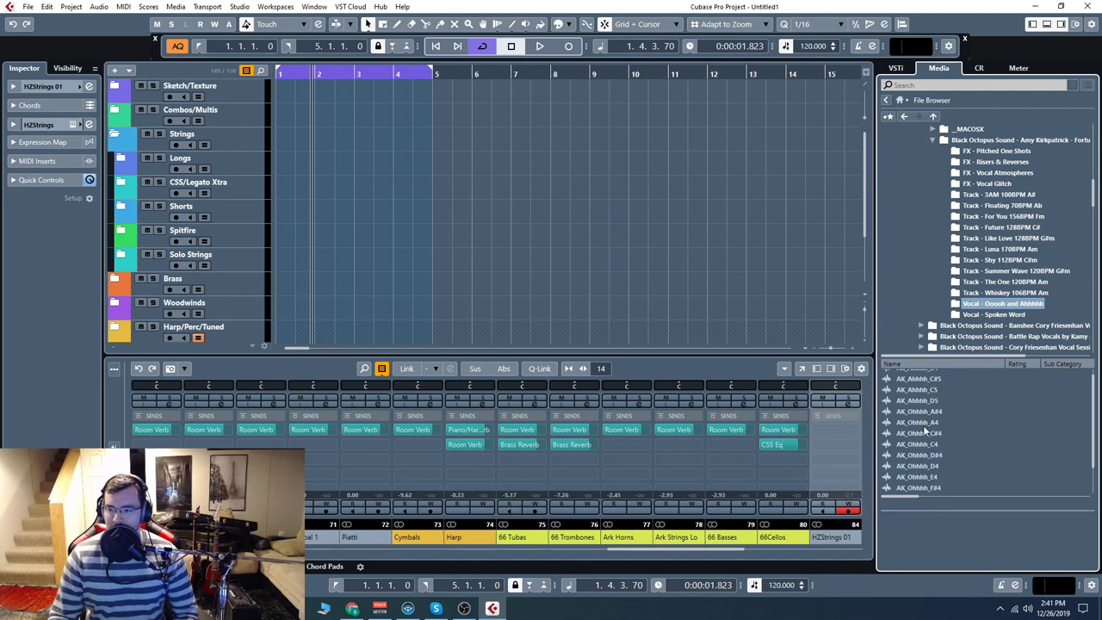
{"action": "left_click", "coordinate": [923, 425]}
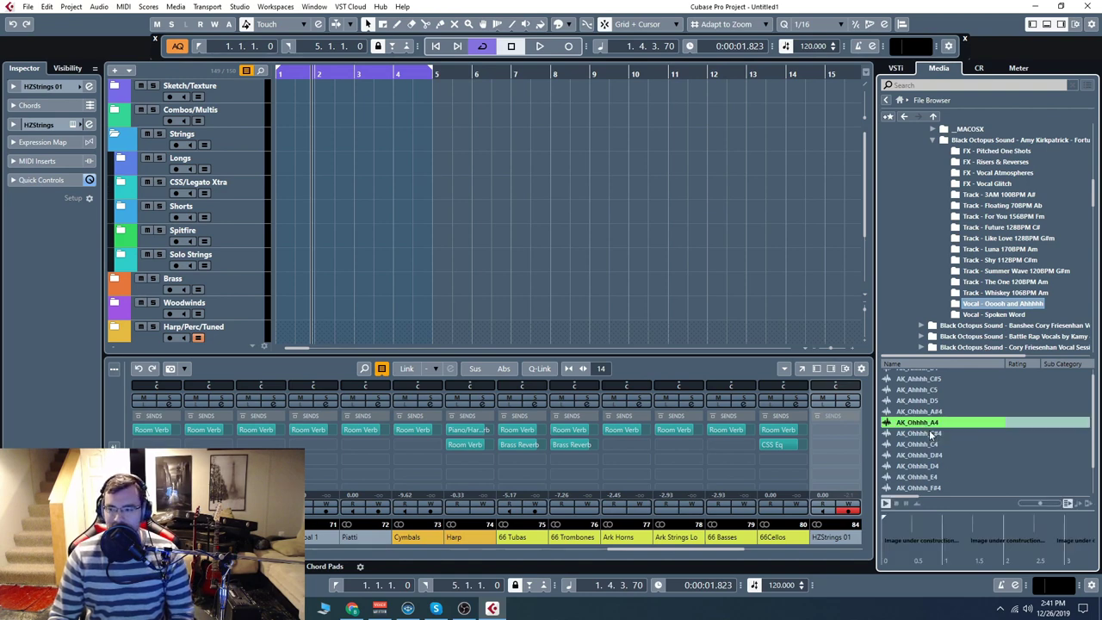
{"action": "left_click", "coordinate": [921, 478]}
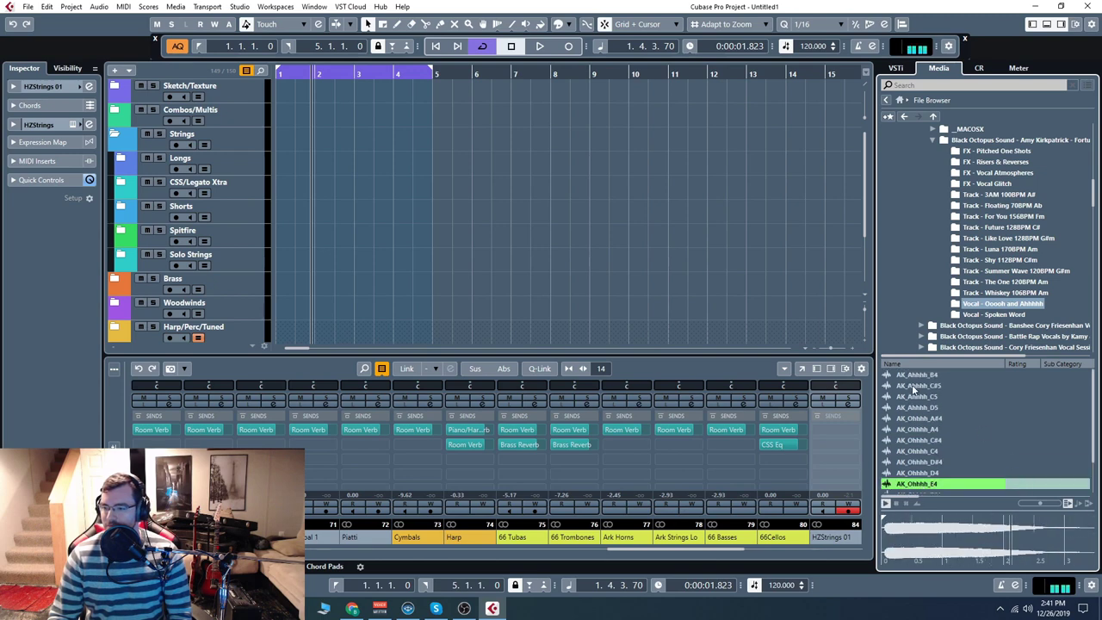
Open the Vocal - Spoken Word folder and audition AK_SpokenWord_6, AK_SpokenWord_9, AK_SpokenWord_1 and AK_SpokenWord_Come_With_me
{"action": "left_click", "coordinate": [1007, 314]}
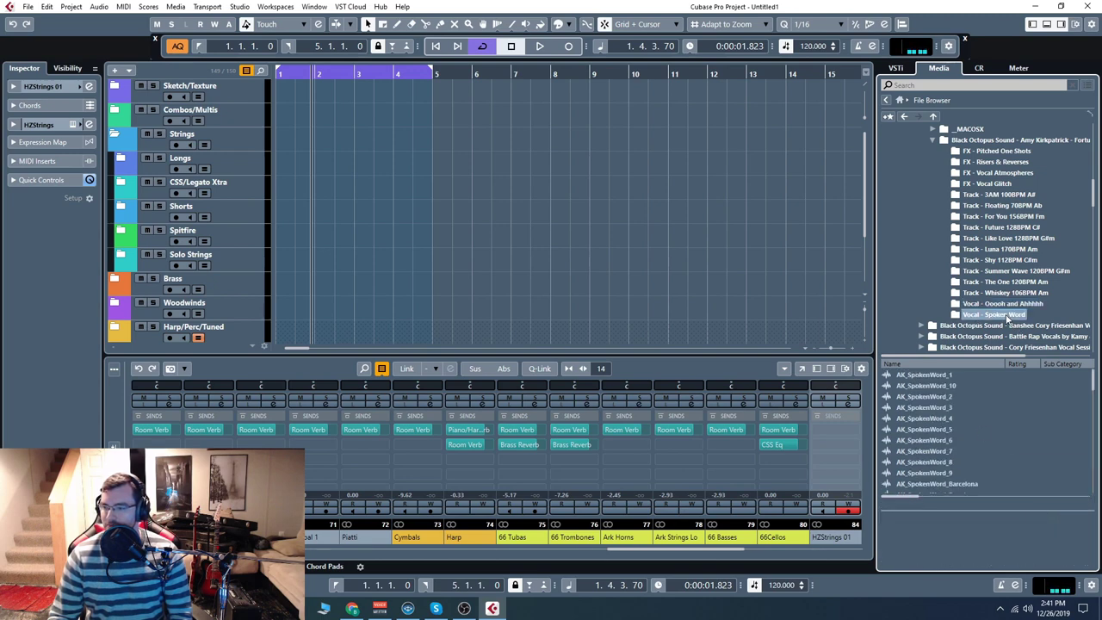
{"action": "left_click", "coordinate": [924, 440]}
{"action": "left_click", "coordinate": [936, 473]}
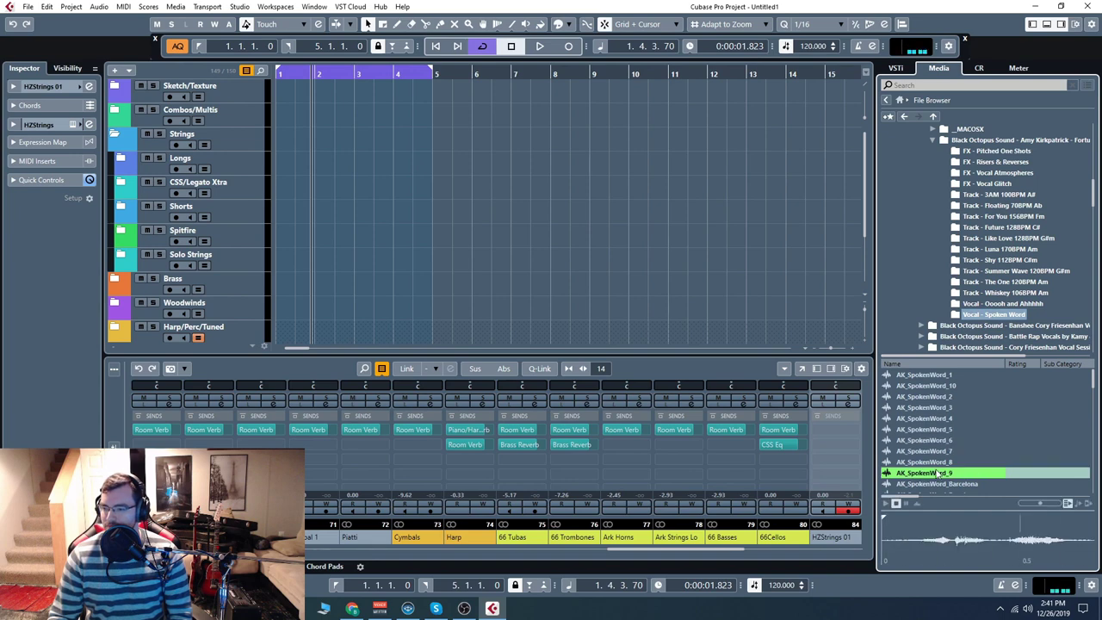
{"action": "left_click", "coordinate": [933, 376]}
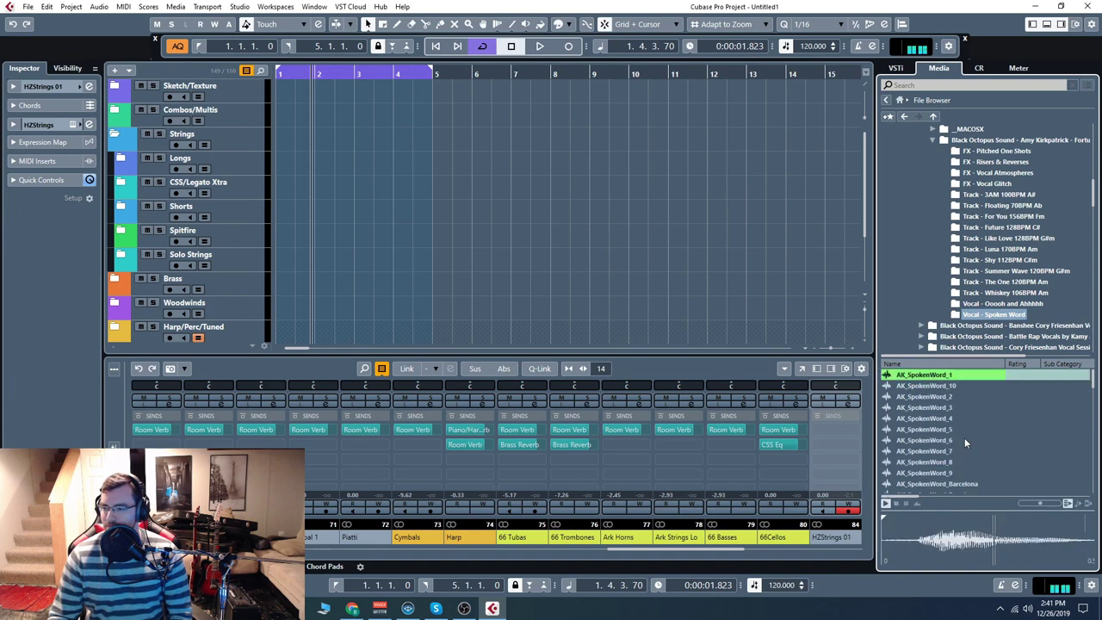
{"action": "scroll", "coordinate": [955, 430], "scroll_direction": "down", "scroll_amount": 2}
{"action": "left_click", "coordinate": [945, 473]}
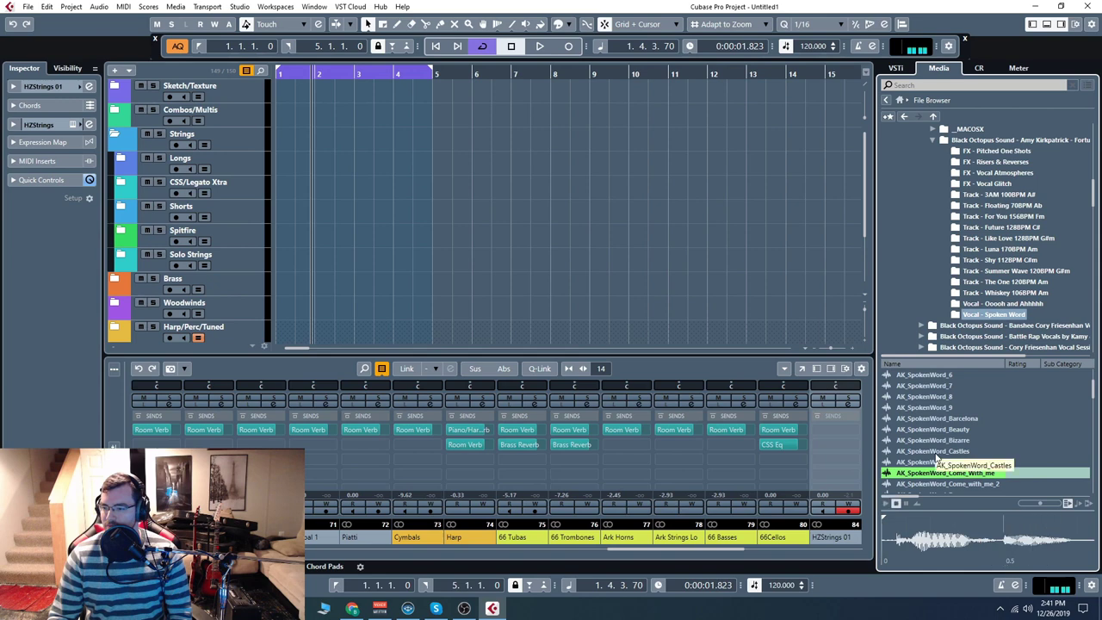
Collapse the Fortune pack's inner folder and open A Million Faces 128bpm G in the Banshee pack
{"action": "left_click", "coordinate": [931, 140]}
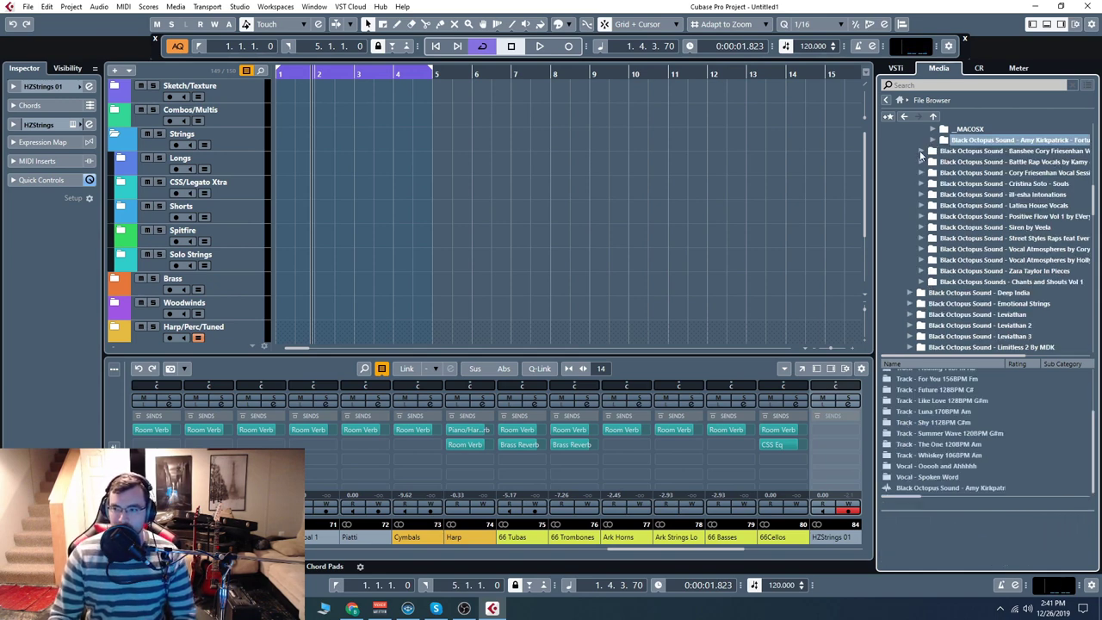
{"action": "left_click", "coordinate": [921, 152]}
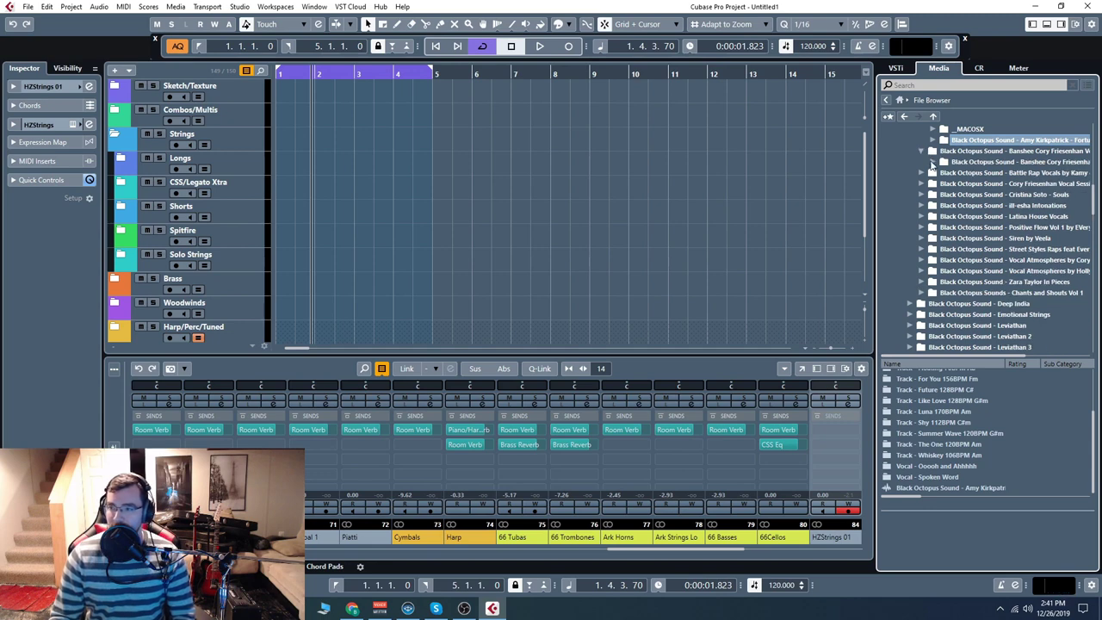
{"action": "left_click", "coordinate": [932, 163]}
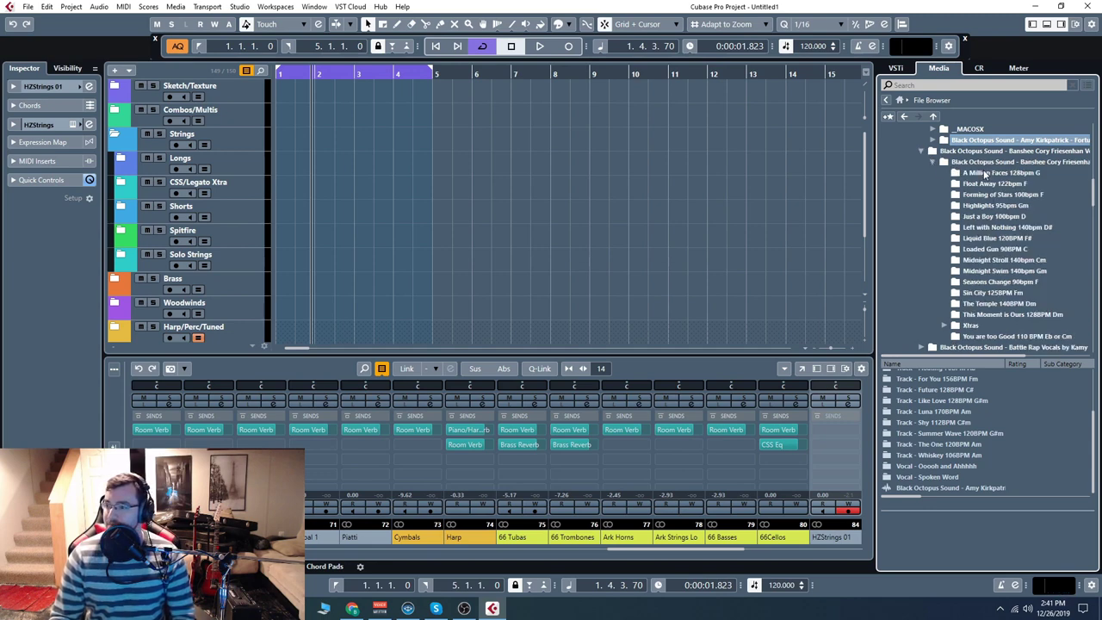
{"action": "left_click", "coordinate": [984, 173]}
Audition the A Million Faces Harmony_A samples, stop the preview, and audition the Alternate_1 sample
{"action": "left_click", "coordinate": [962, 407]}
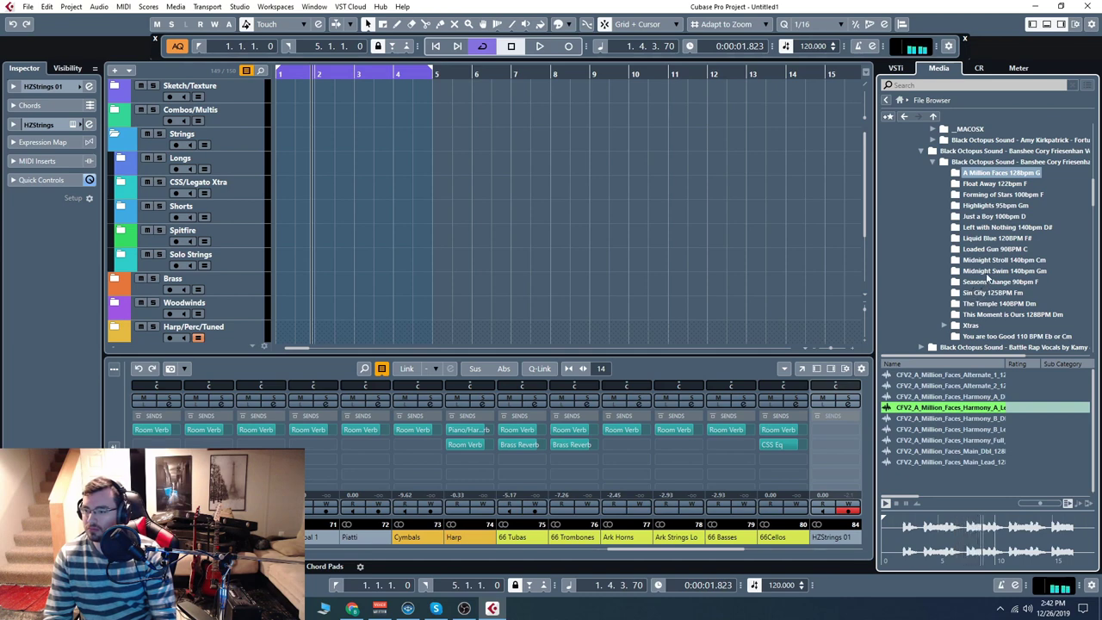
{"action": "left_click", "coordinate": [970, 397]}
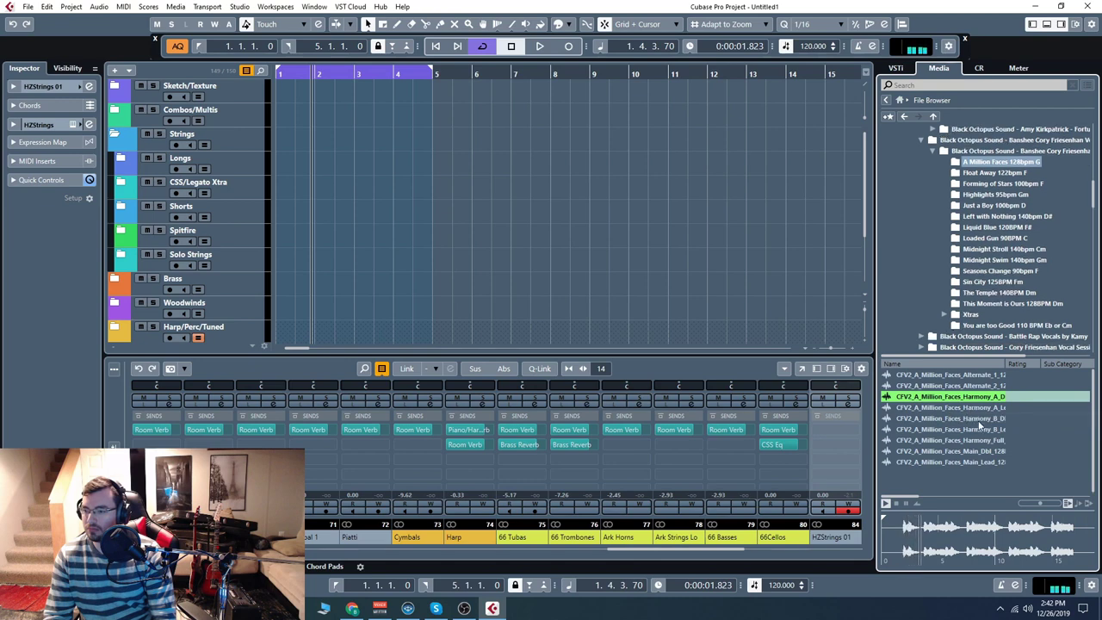
{"action": "left_click", "coordinate": [899, 503]}
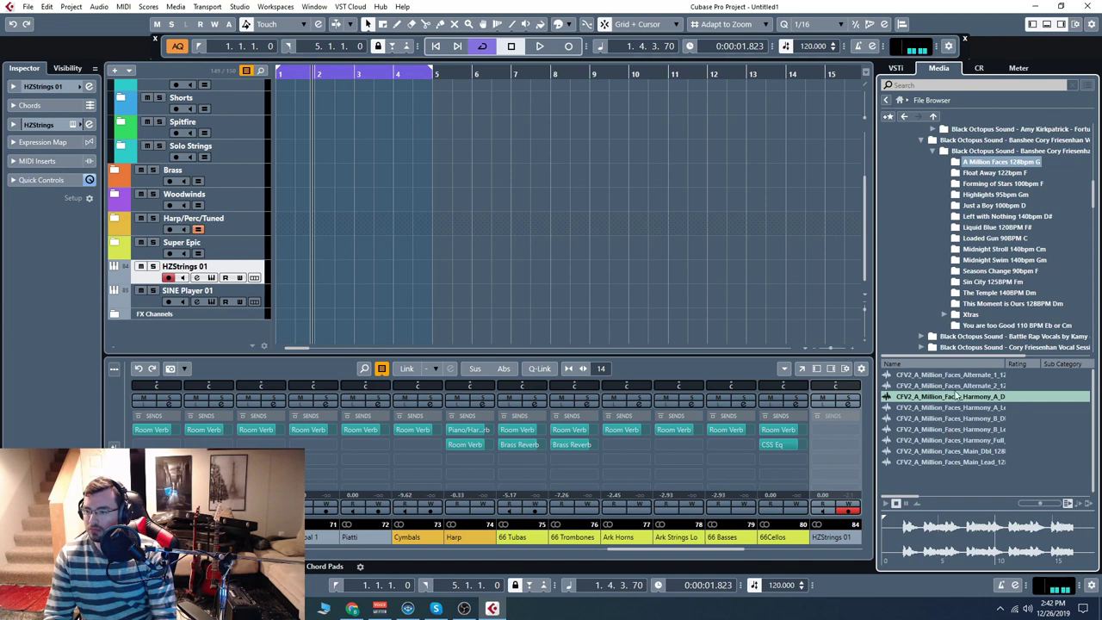
{"action": "left_click", "coordinate": [960, 376]}
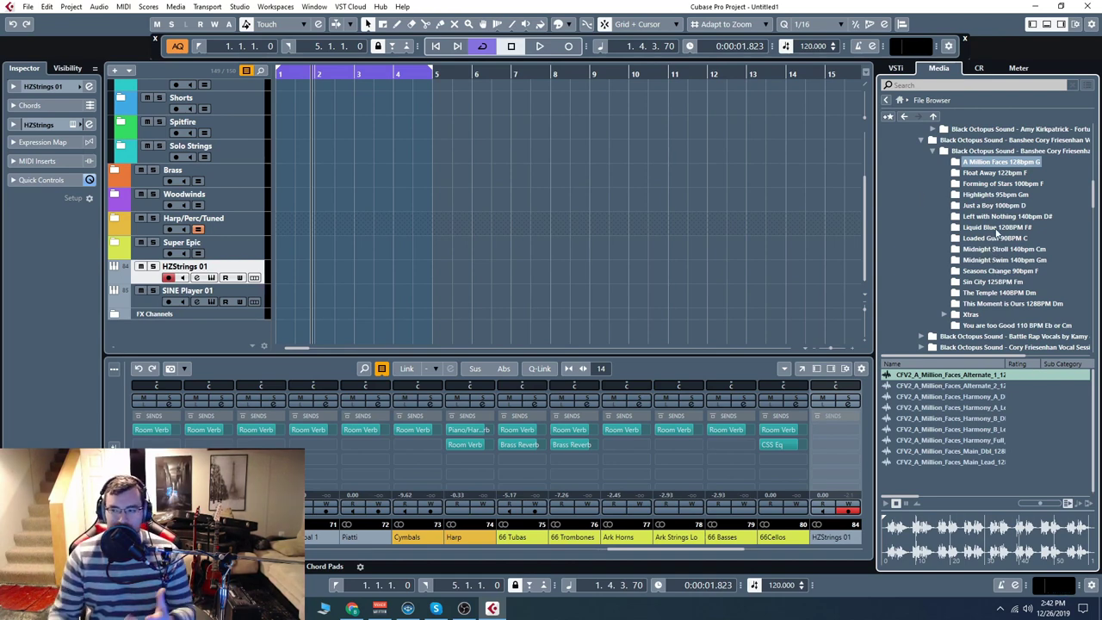
Open the BEATS folder in the Battle Rap Vocals pack and audition BRV_77_Beat_01 and BRV_82_Beat_01
{"action": "left_click", "coordinate": [931, 156]}
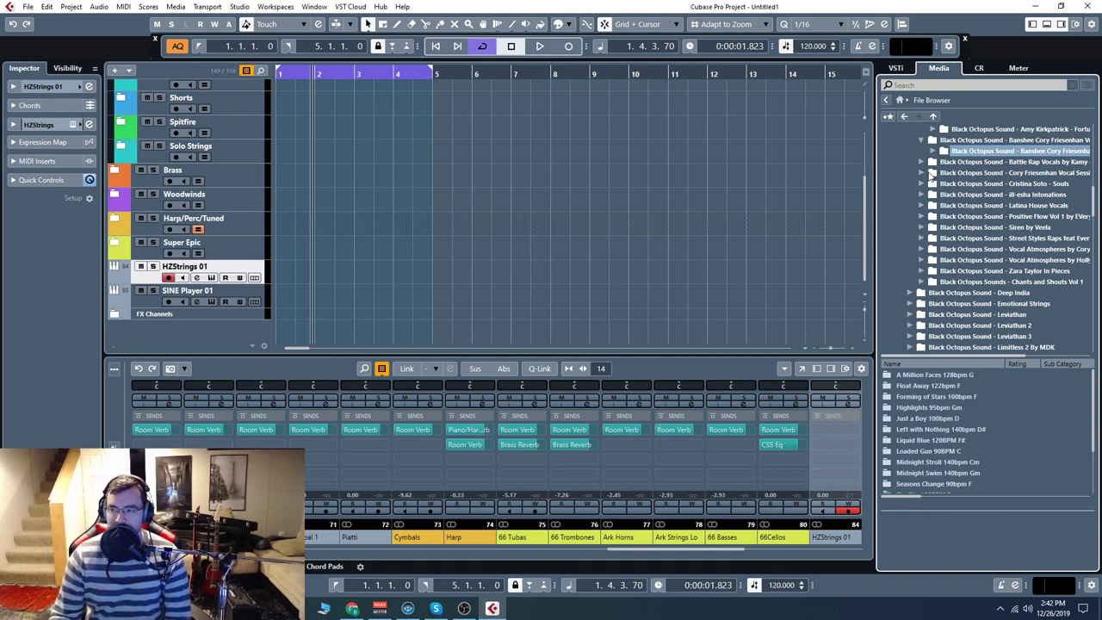
{"action": "left_click", "coordinate": [920, 162]}
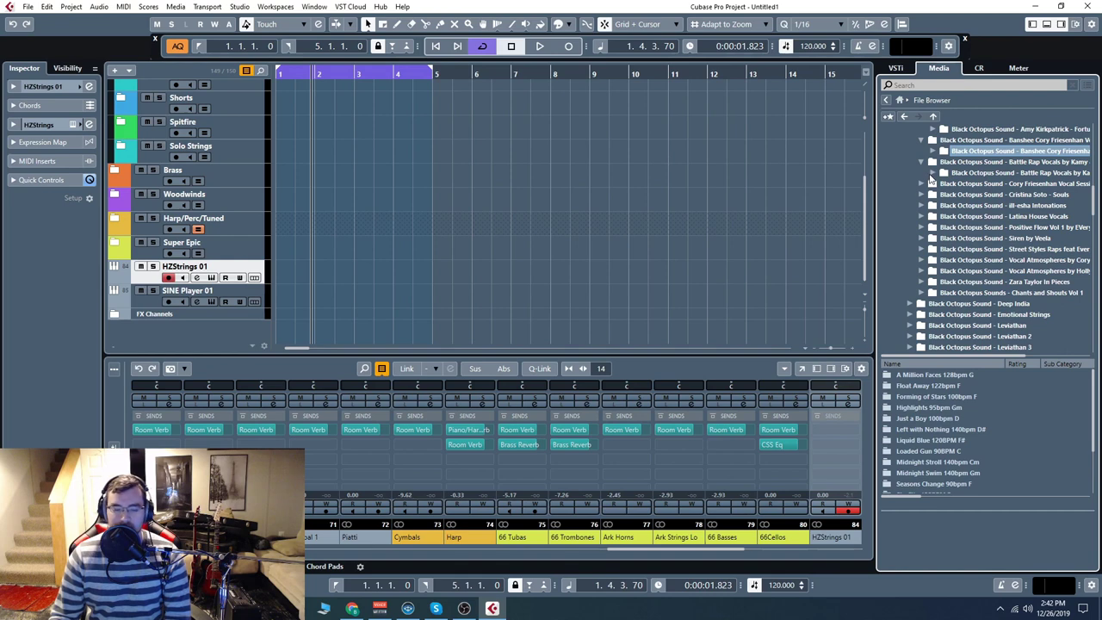
{"action": "left_click", "coordinate": [932, 173]}
{"action": "left_click", "coordinate": [971, 184]}
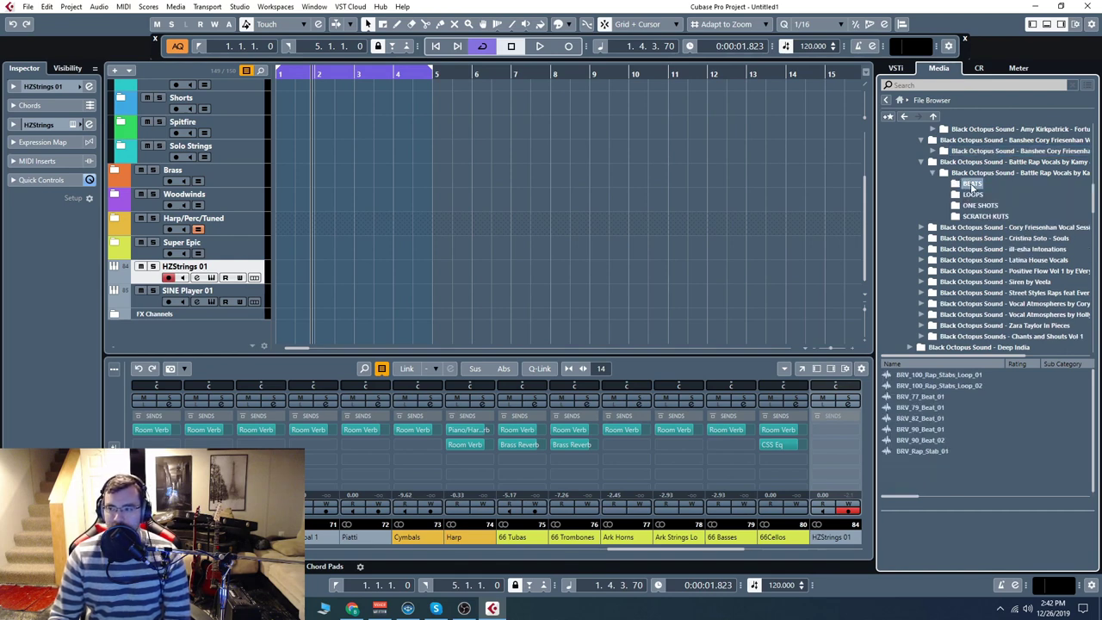
{"action": "left_click", "coordinate": [934, 397]}
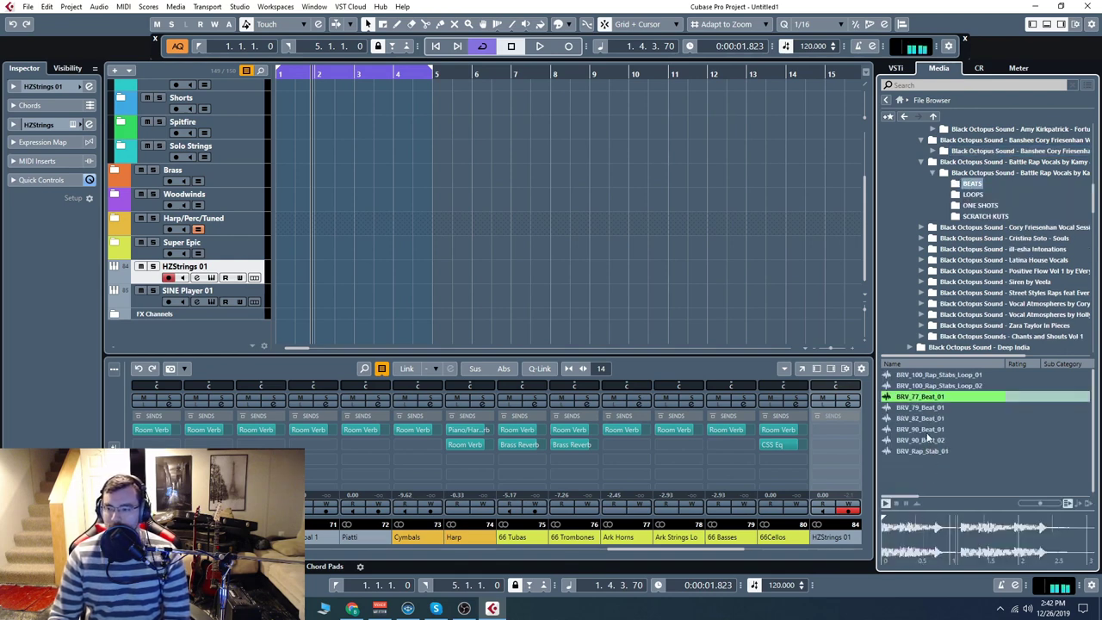
{"action": "left_click", "coordinate": [923, 419]}
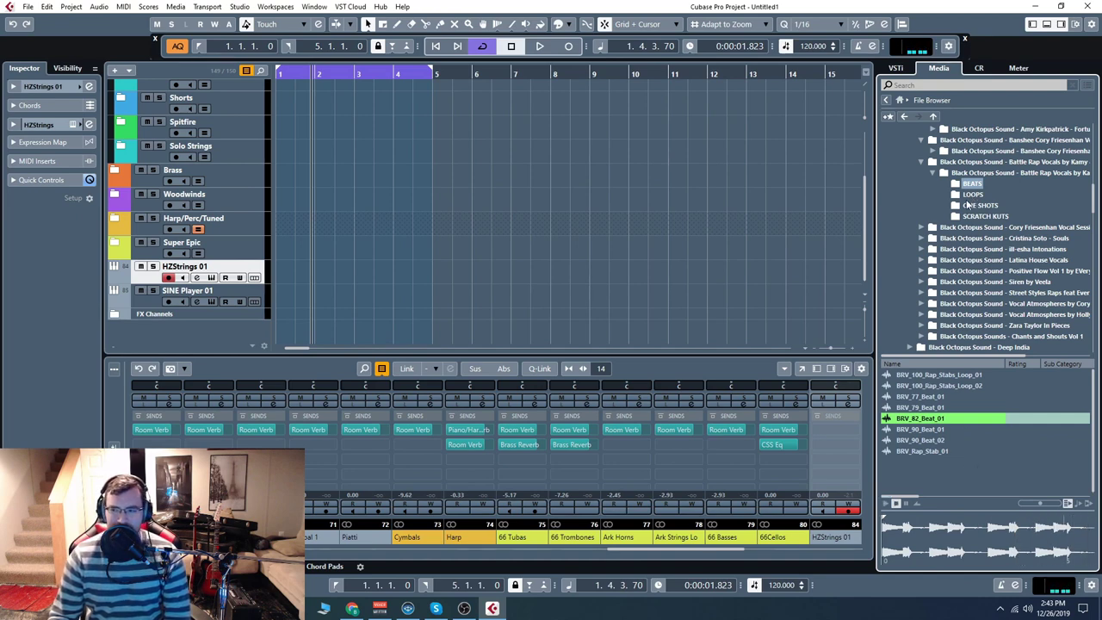
Open the Battle Rap pack's LOOPS folder and audition BRV_112_Am_Groove & Originality, BRV_112_Am_Most Rappers, BRV_87_Em_Watching Like A Satelite and the first BRV_89_C#m loop
{"action": "left_click", "coordinate": [972, 194]}
{"action": "left_click", "coordinate": [953, 429]}
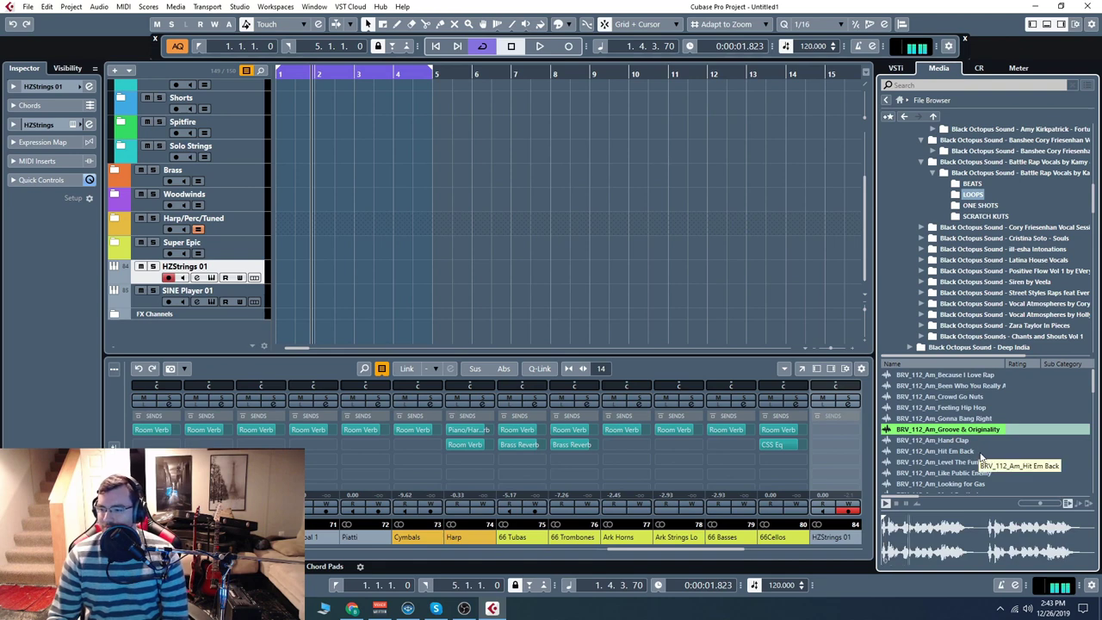
{"action": "scroll", "coordinate": [997, 444], "scroll_direction": "down", "scroll_amount": 3}
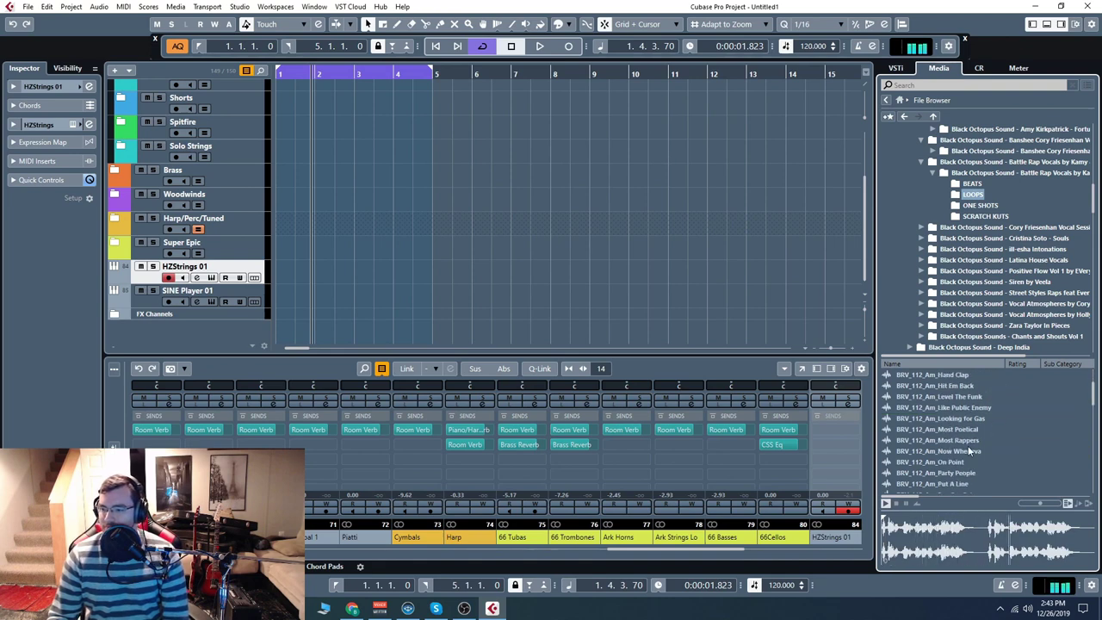
{"action": "left_click", "coordinate": [940, 441]}
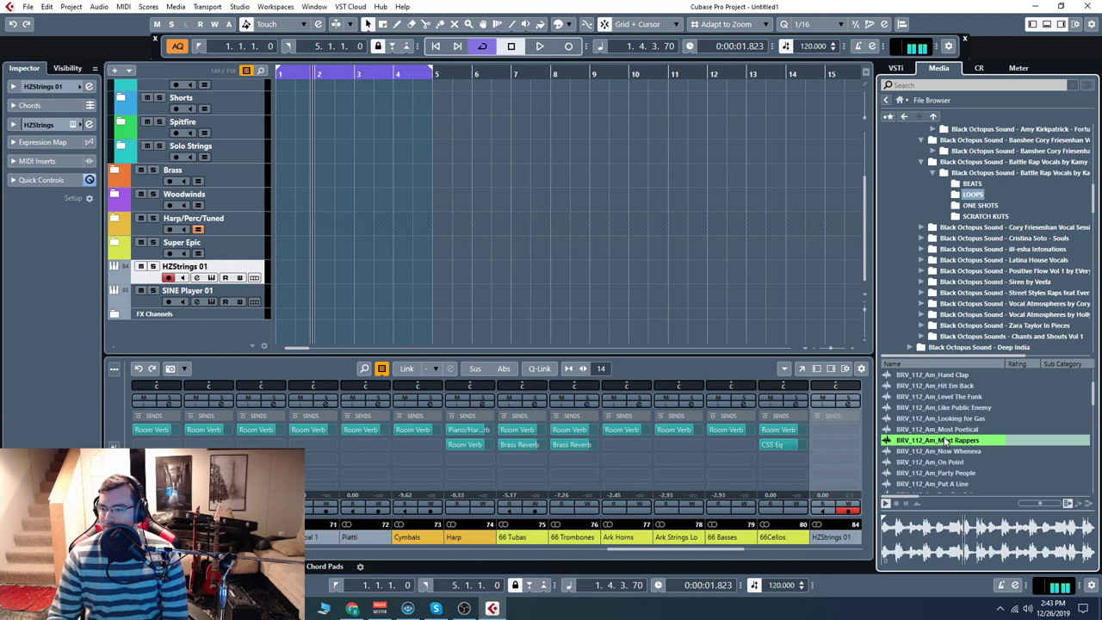
{"action": "scroll", "coordinate": [944, 442], "scroll_direction": "down", "scroll_amount": 2}
{"action": "scroll", "coordinate": [943, 439], "scroll_direction": "down", "scroll_amount": 10}
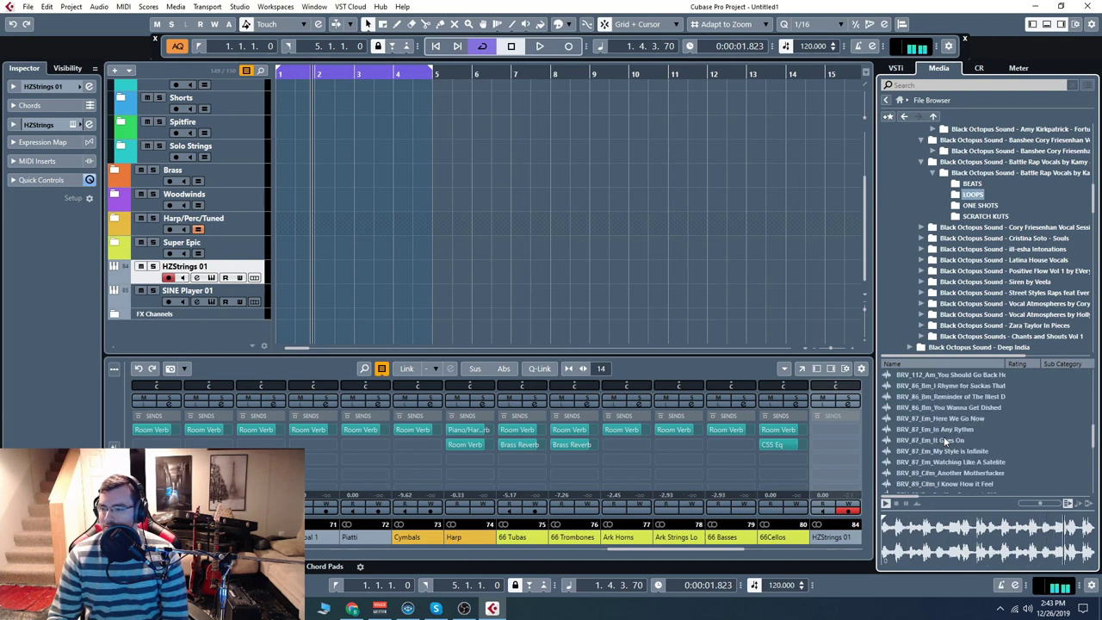
{"action": "left_click", "coordinate": [944, 440]}
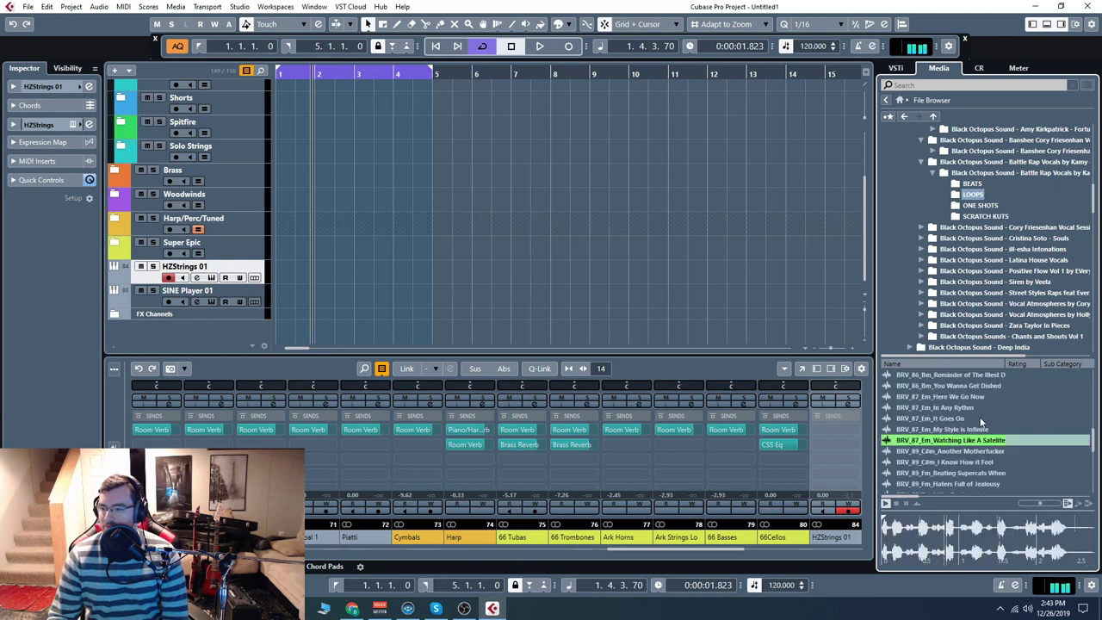
{"action": "left_click", "coordinate": [949, 451]}
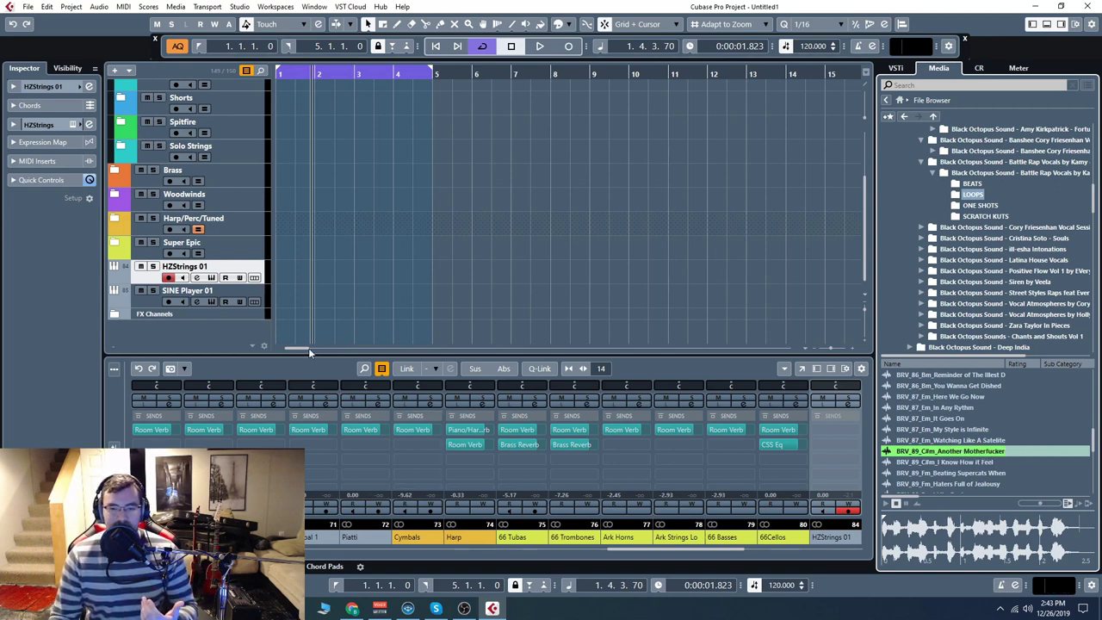
Collapse the Battle Rap Vocals, Banshee and Fortune packs in the folder tree
{"action": "left_click_drag", "start_coordinate": [310, 353], "coordinate": [291, 349]}
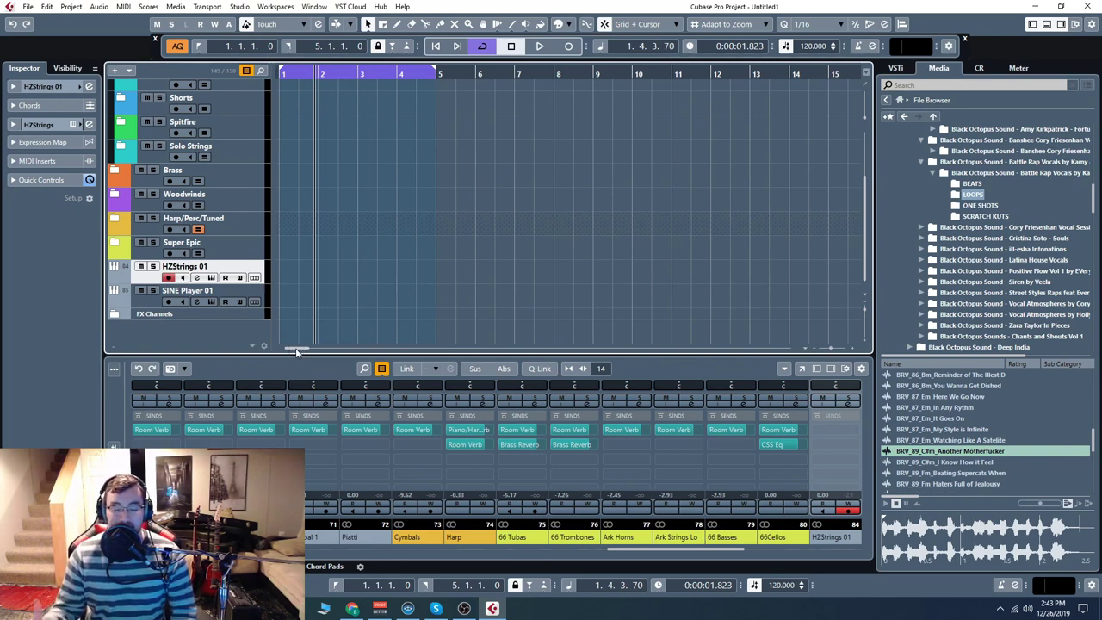
{"action": "left_click", "coordinate": [920, 162]}
{"action": "left_click", "coordinate": [920, 141]}
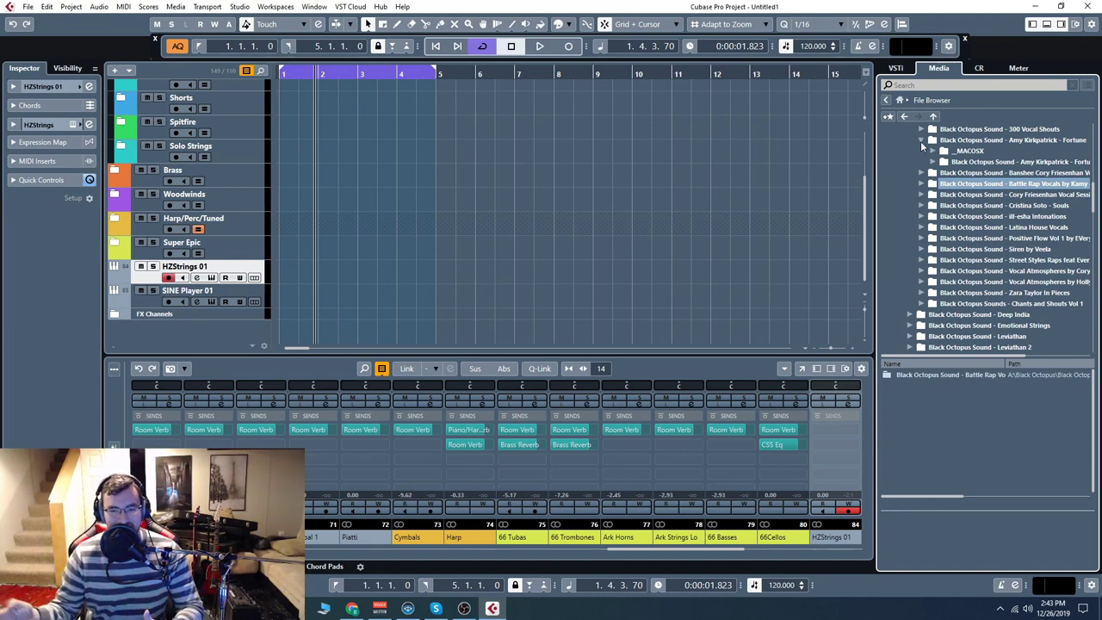
{"action": "left_click", "coordinate": [920, 140]}
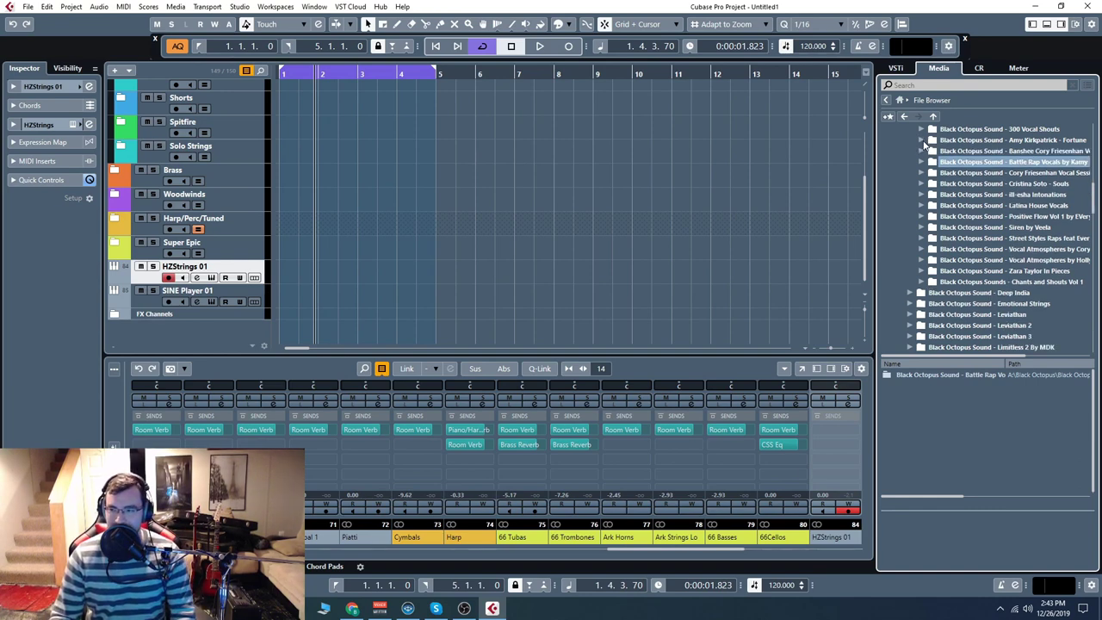
Open the Loops folder in the Vocal Sessions pack and audition CF_Loops_128bpm_Gated_E3 and CF_Loops_135bpm_Mutated_D
{"action": "left_click", "coordinate": [920, 172]}
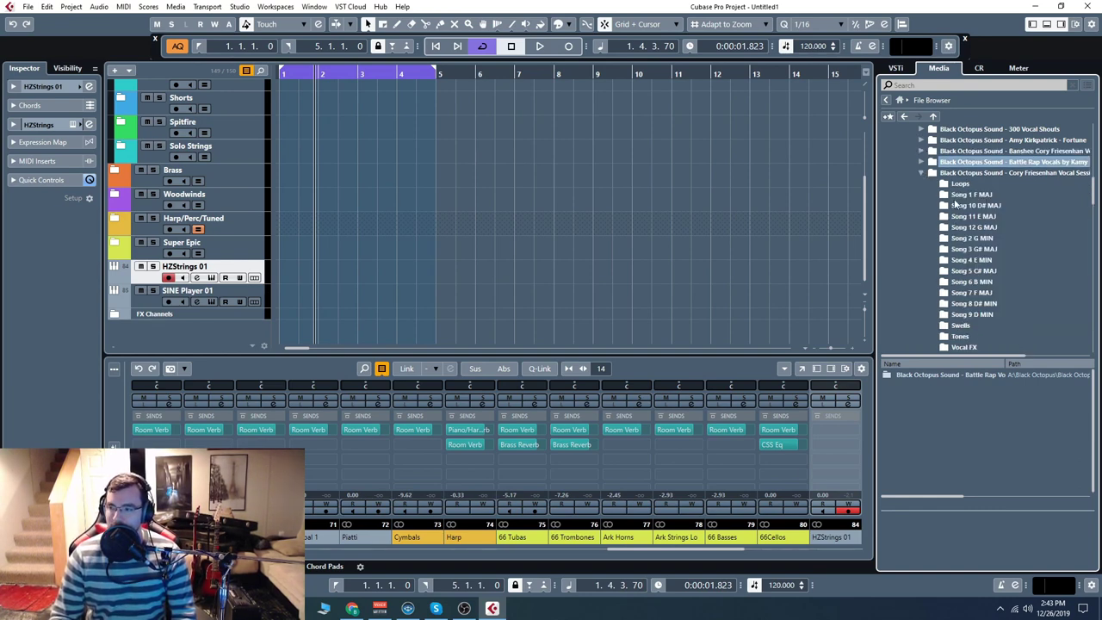
{"action": "scroll", "coordinate": [970, 254], "scroll_direction": "up", "scroll_amount": 1}
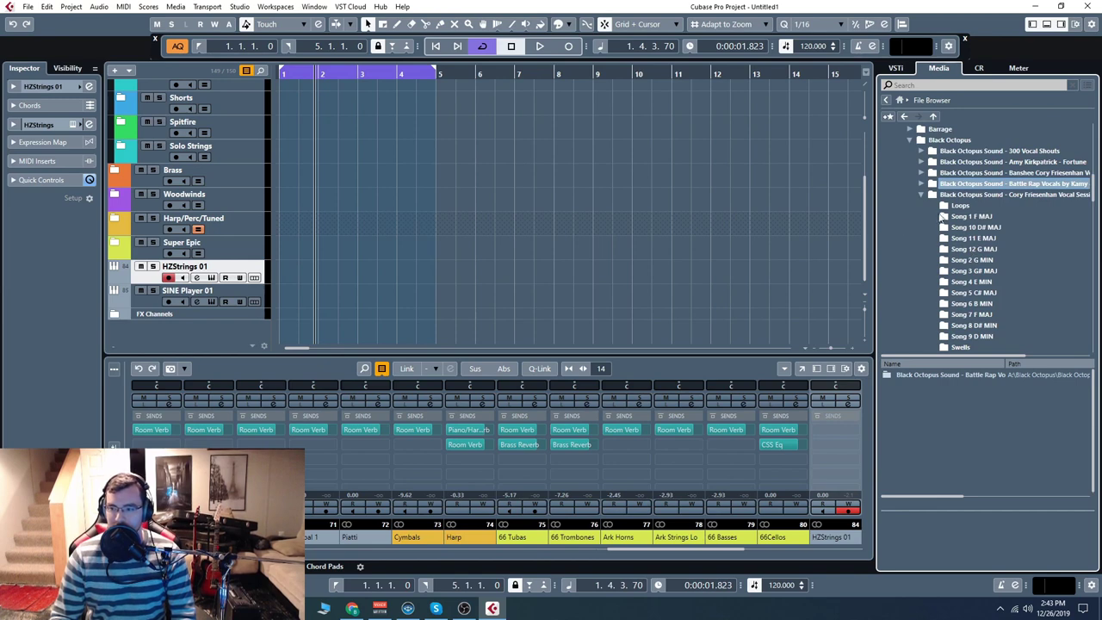
{"action": "left_click", "coordinate": [959, 206]}
{"action": "scroll", "coordinate": [945, 446], "scroll_direction": "down", "scroll_amount": 3}
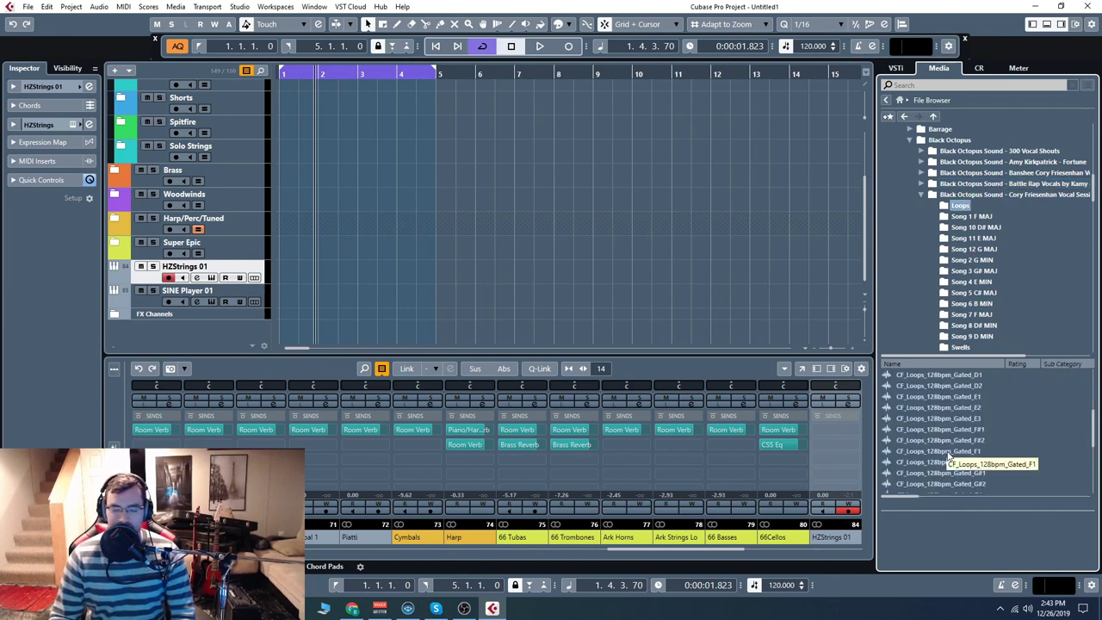
{"action": "left_click", "coordinate": [945, 419]}
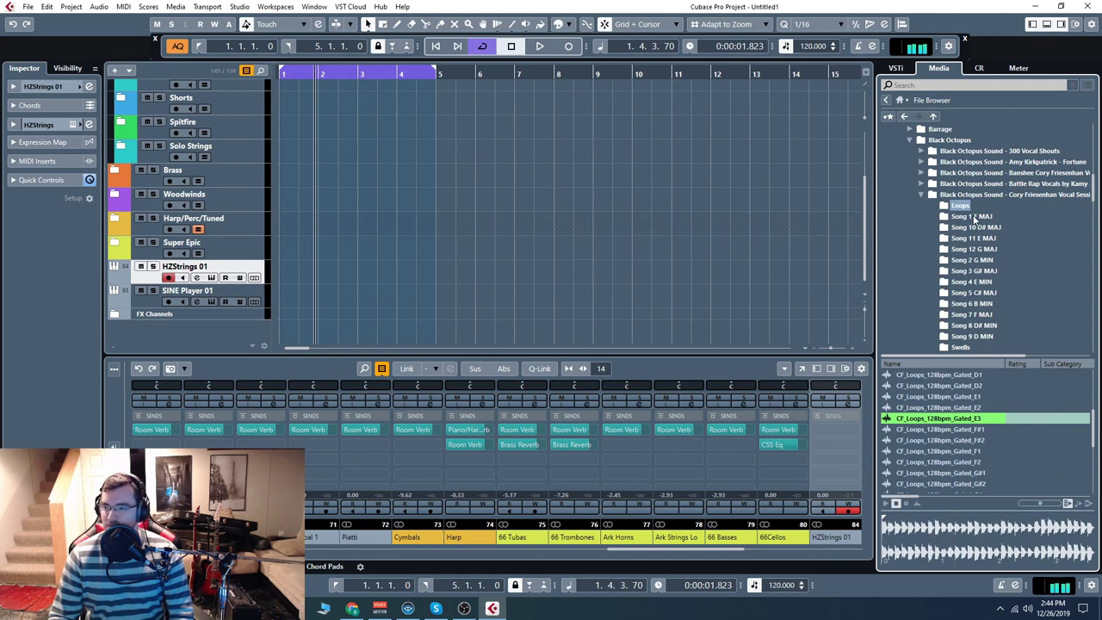
{"action": "scroll", "coordinate": [968, 430], "scroll_direction": "down", "scroll_amount": 5}
{"action": "left_click", "coordinate": [952, 451]}
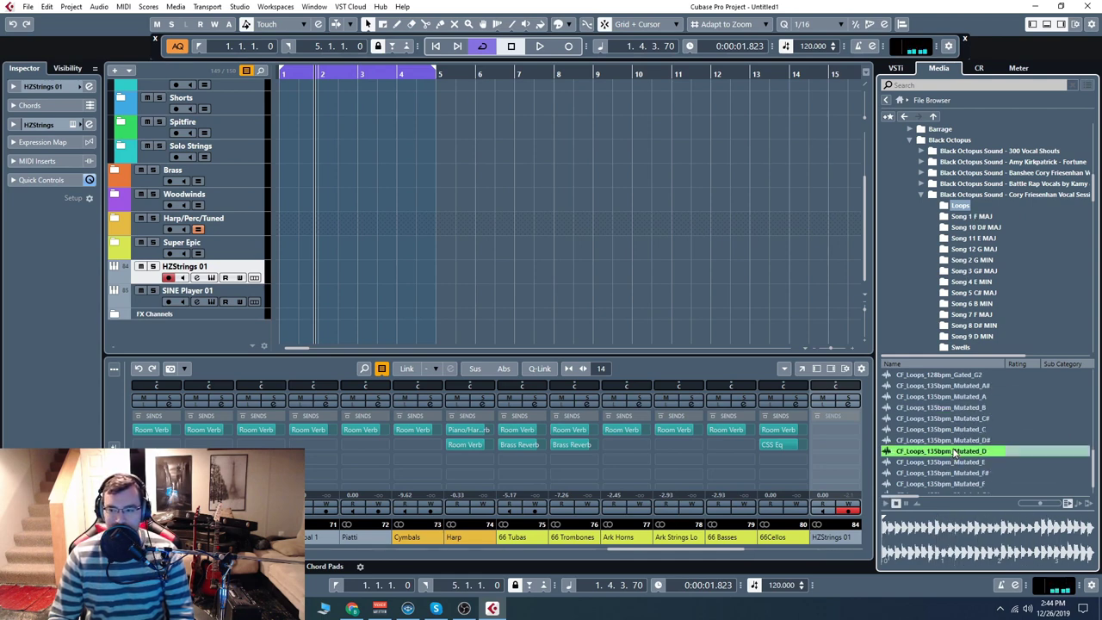
{"action": "scroll", "coordinate": [960, 446], "scroll_direction": "down", "scroll_amount": 1}
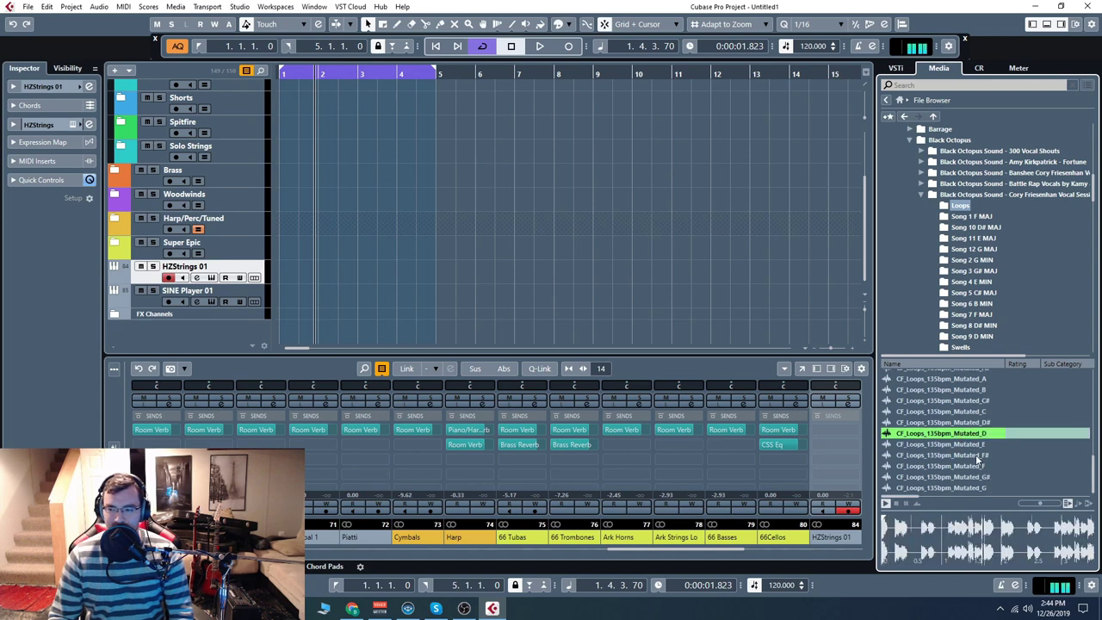
Open the Song 1 F MAJ folder, audition CF_S1_F_135bpm_MmAhhh_1 and CF_S1_F_135bpm_This_Mountain_LD, and stop the preview
{"action": "scroll", "coordinate": [960, 446], "scroll_direction": "up", "scroll_amount": 10}
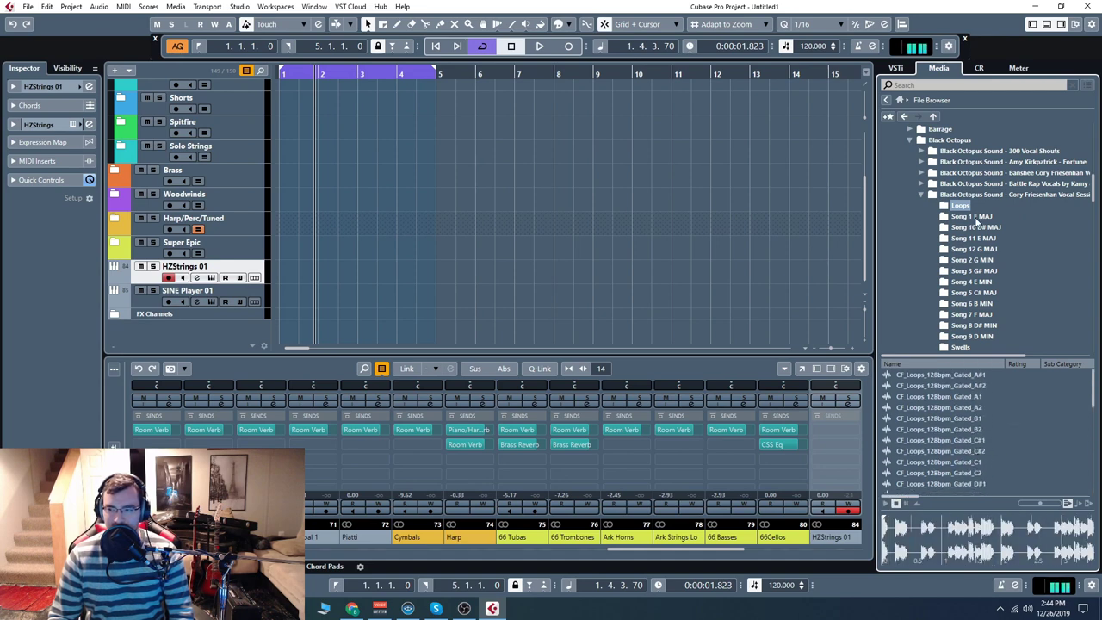
{"action": "left_click", "coordinate": [972, 216]}
{"action": "left_click", "coordinate": [947, 429]}
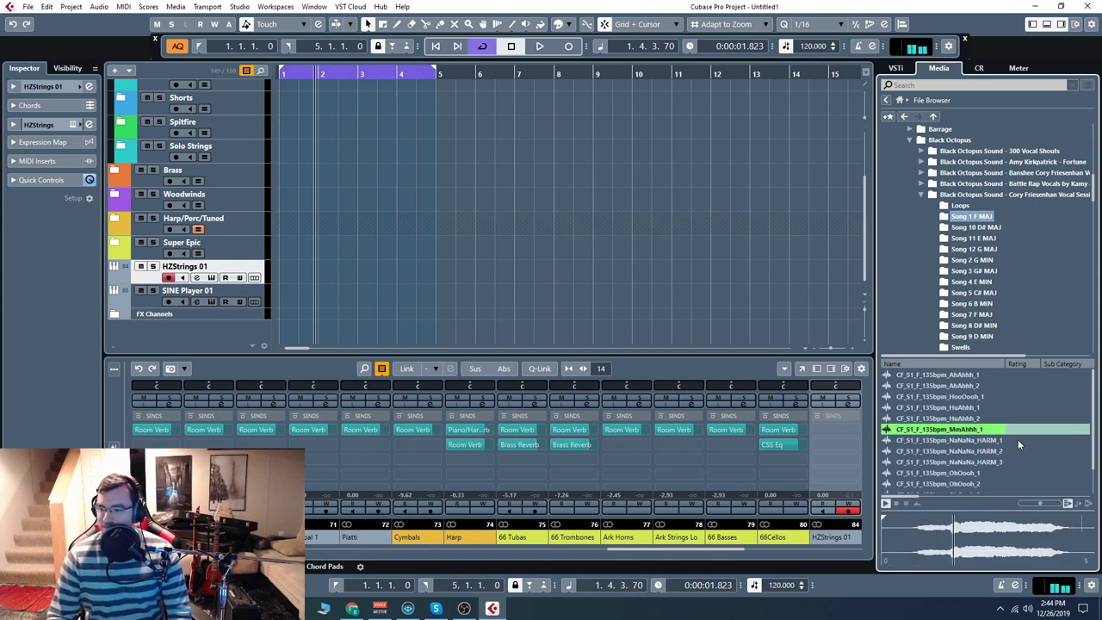
{"action": "scroll", "coordinate": [1020, 439], "scroll_direction": "down", "scroll_amount": 1}
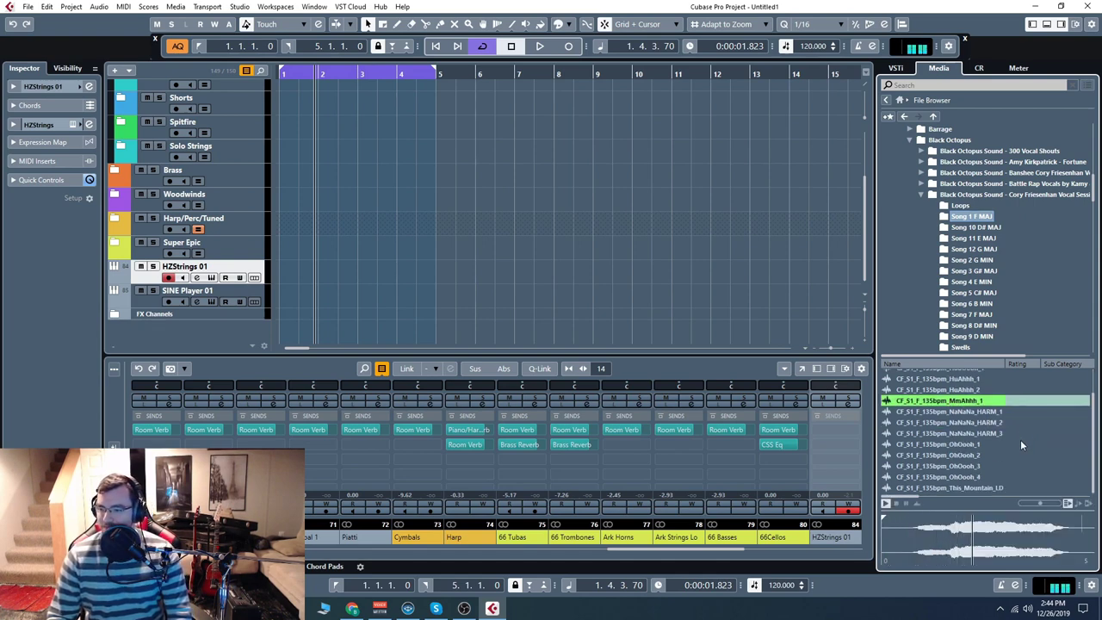
{"action": "left_click", "coordinate": [960, 487]}
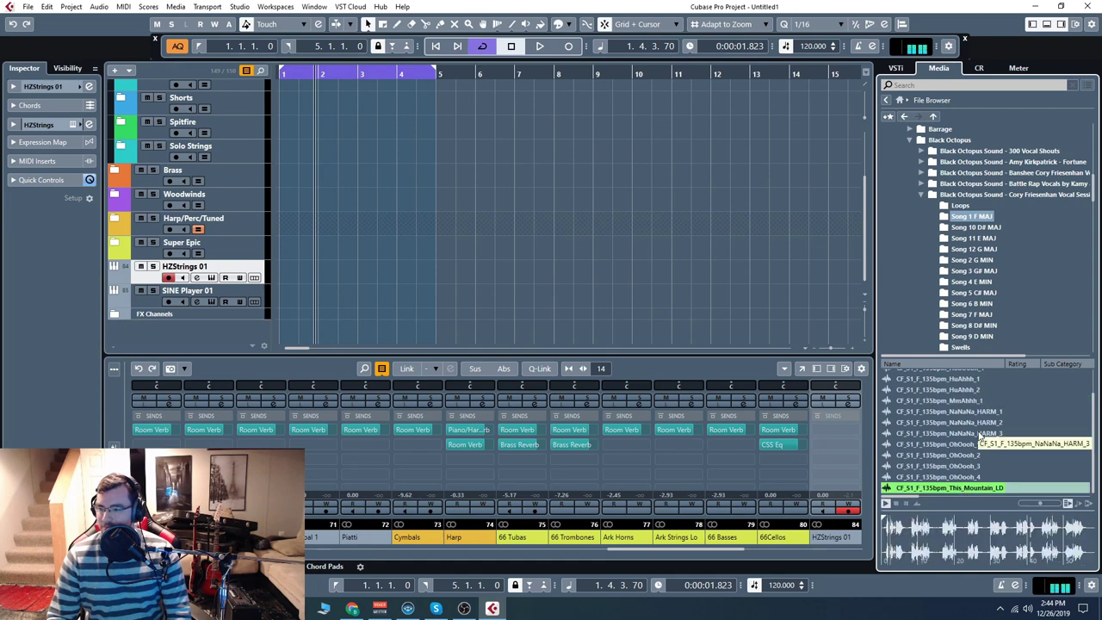
{"action": "scroll", "coordinate": [979, 437], "scroll_direction": "up", "scroll_amount": 1}
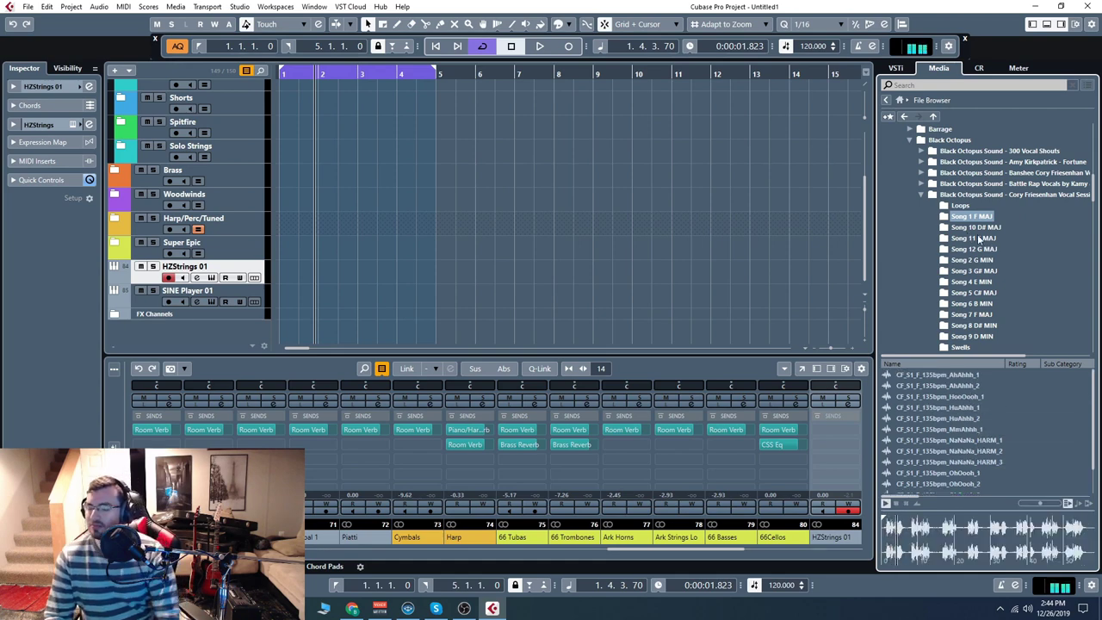
{"action": "scroll", "coordinate": [979, 248], "scroll_direction": "down", "scroll_amount": 2}
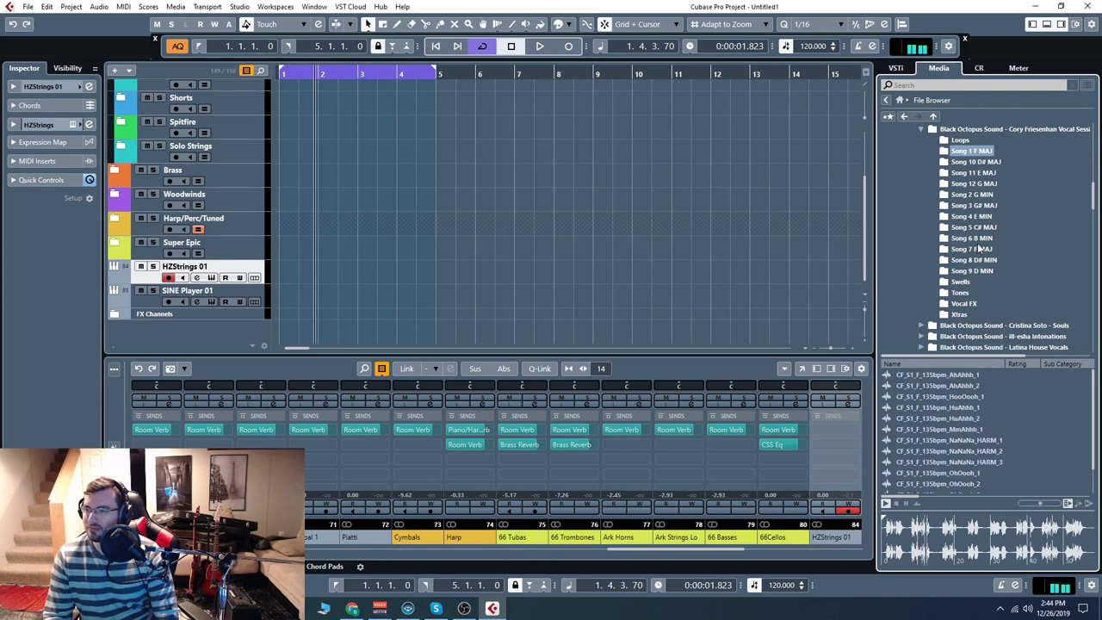
{"action": "left_click", "coordinate": [895, 504]}
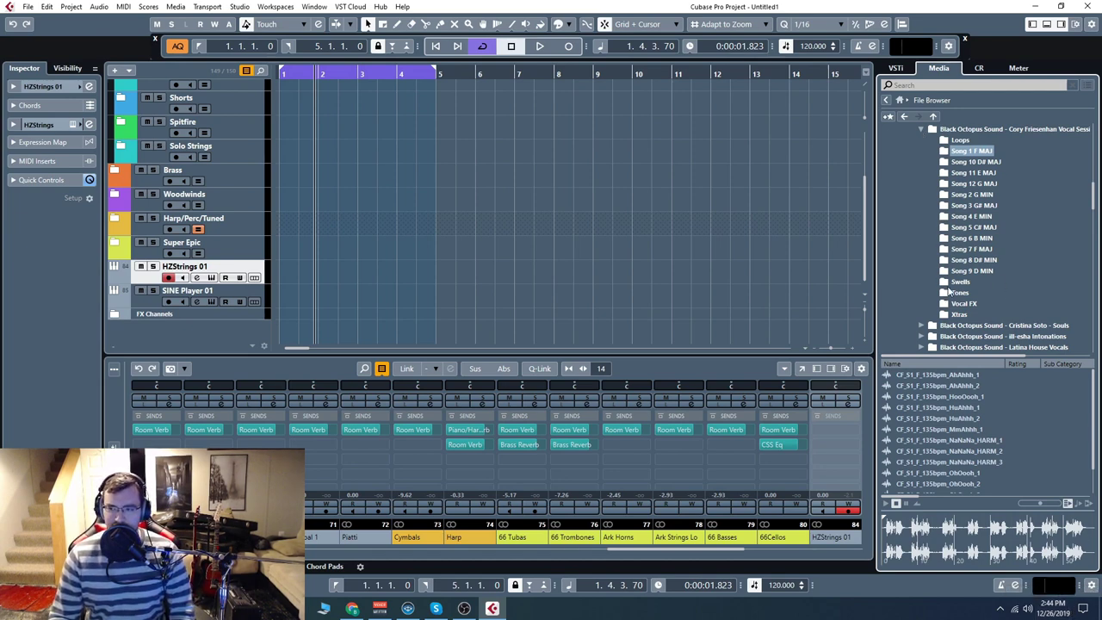
Collapse the Vocal Sessions pack and open the inner folder of the Souls pack
{"action": "left_click", "coordinate": [919, 129]}
{"action": "left_click", "coordinate": [921, 140]}
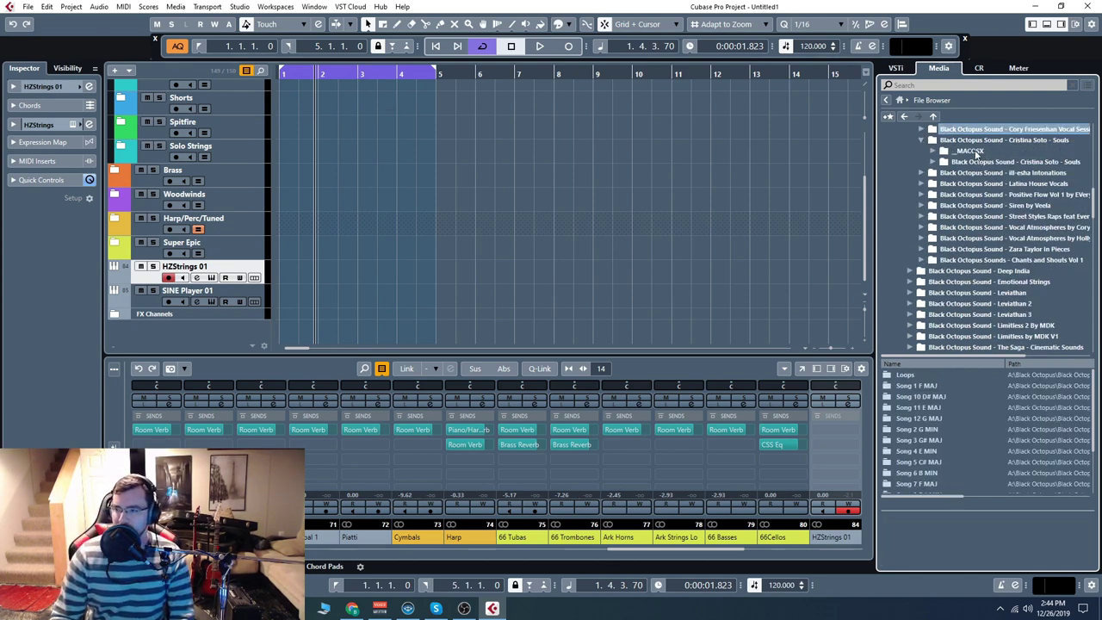
{"action": "left_click", "coordinate": [970, 162]}
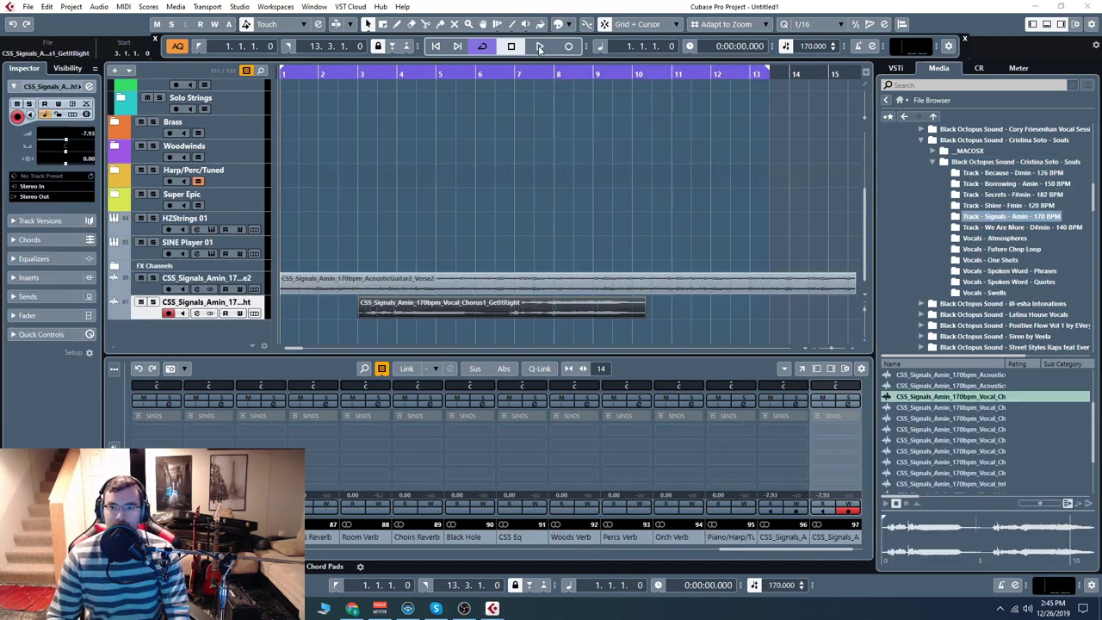
Start project playback and extend the end of the cycle range to bar 18
{"action": "key", "text": "space"}
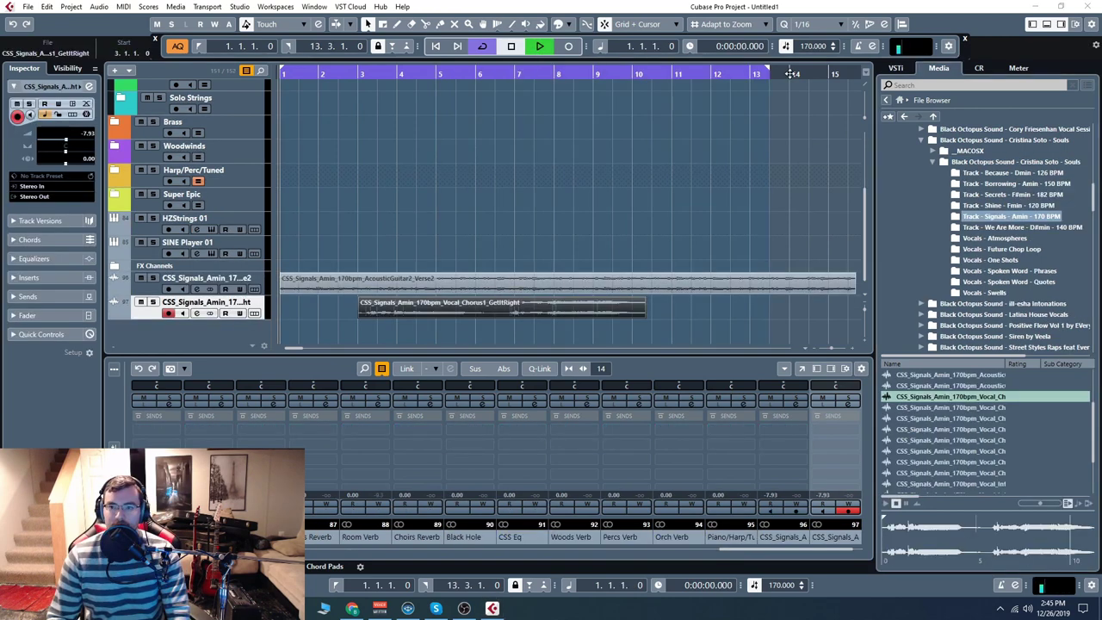
{"action": "left_click_drag", "start_coordinate": [768, 74], "coordinate": [845, 74]}
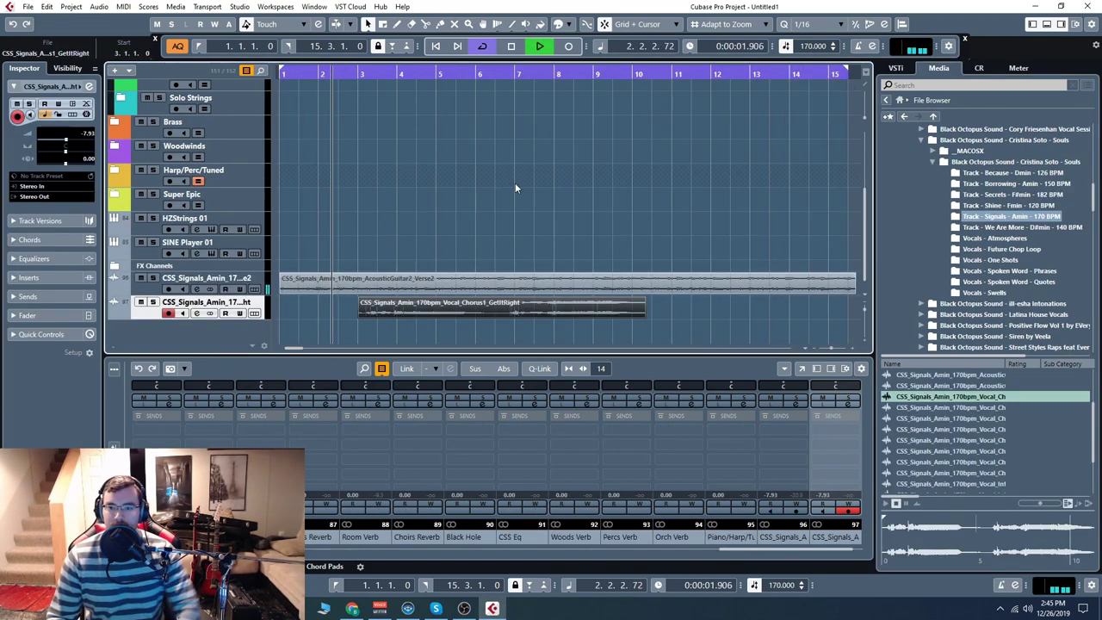
{"action": "key", "text": "g"}
{"action": "key", "text": "g"}
{"action": "left_click_drag", "start_coordinate": [536, 74], "coordinate": [580, 74]}
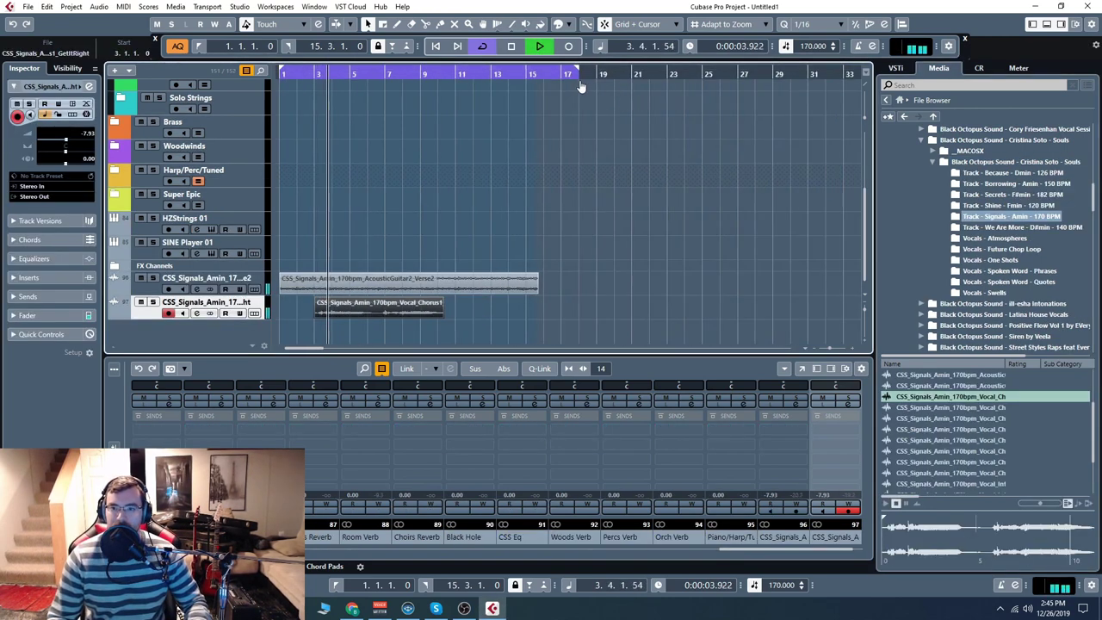
{"action": "left_click_drag", "start_coordinate": [317, 347], "coordinate": [289, 349]}
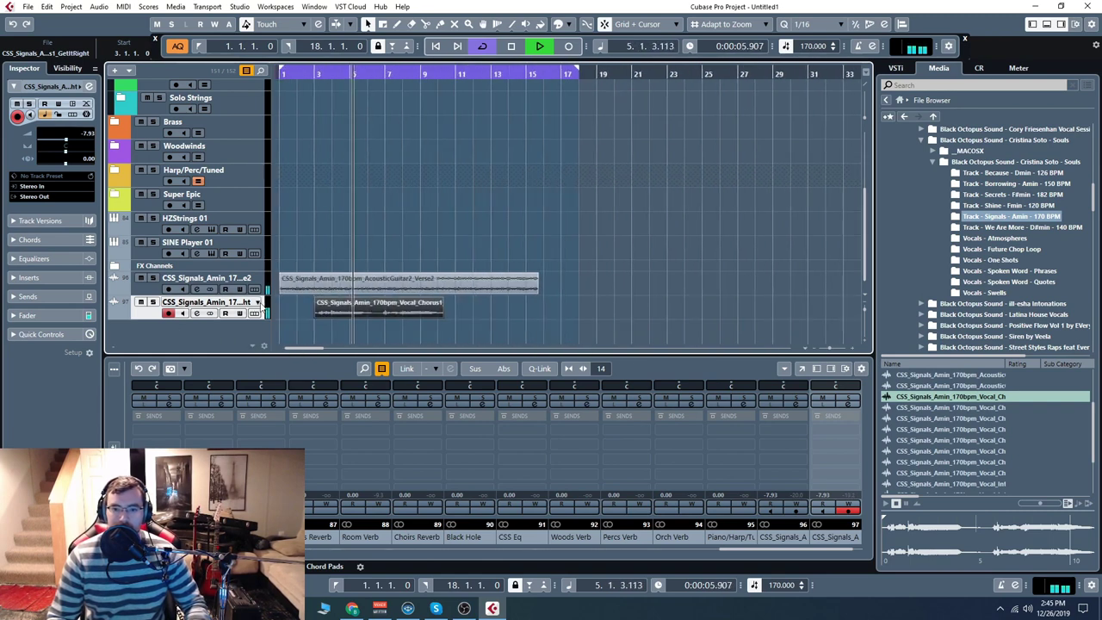
Move the Vocal_Chorus1_GetItRight clip earlier so that it starts at 2.3.1
{"action": "key", "text": "h"}
{"action": "key", "text": "h"}
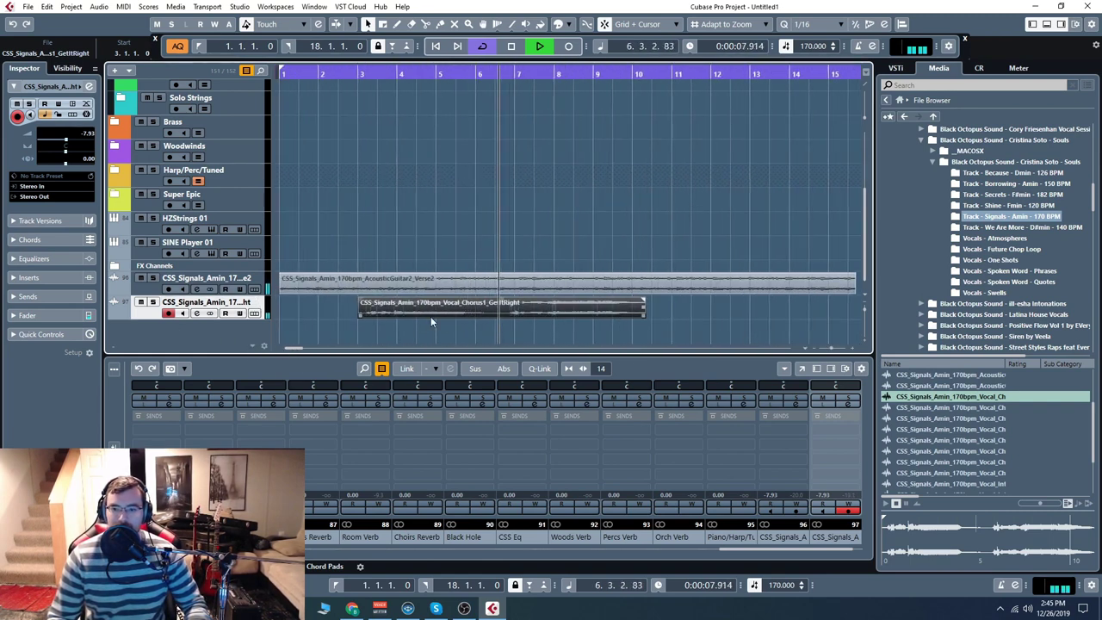
{"action": "left_click_drag", "start_coordinate": [463, 314], "coordinate": [451, 309]}
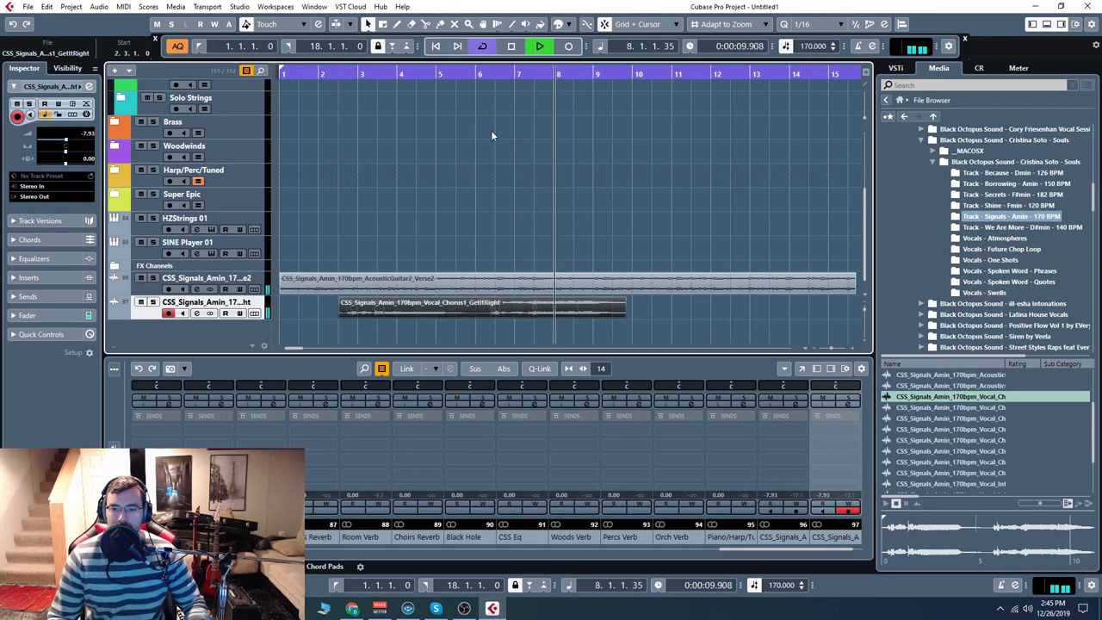
Replay the guitar and vocal clips from around bar 6, stop playback, and return to the project start
{"action": "left_click", "coordinate": [476, 74]}
{"action": "key", "text": "h"}
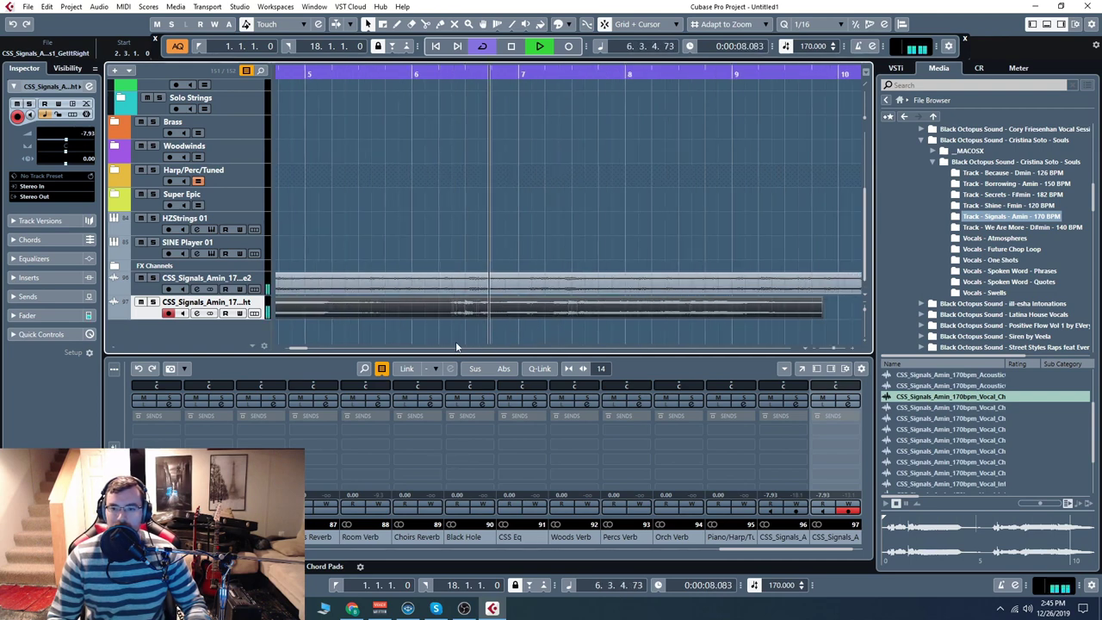
{"action": "left_click_drag", "start_coordinate": [289, 339], "coordinate": [280, 342]}
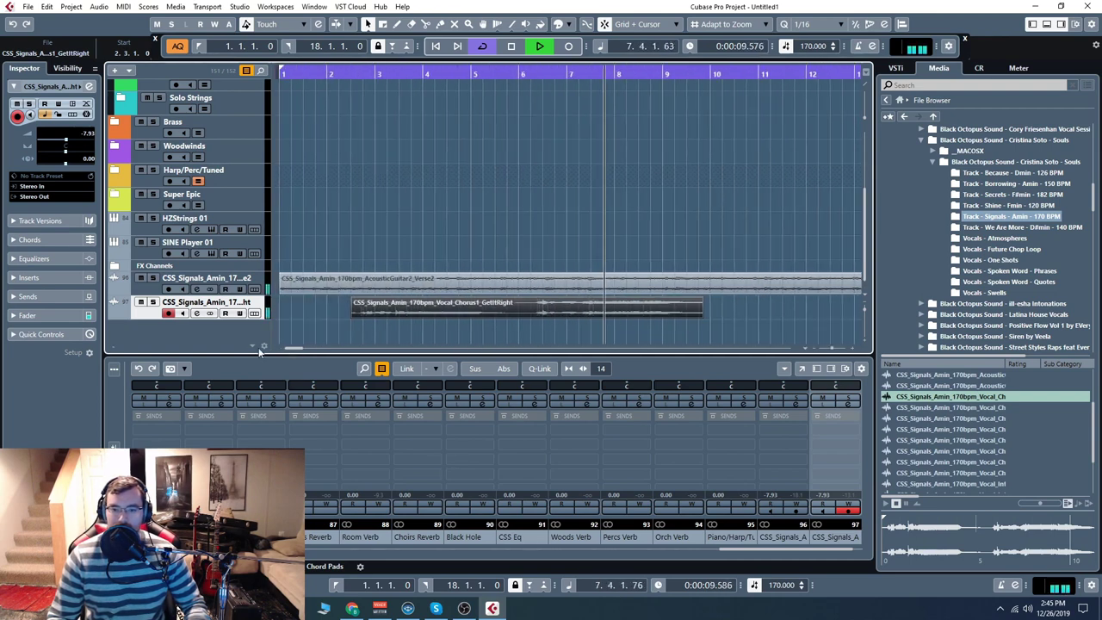
{"action": "left_click", "coordinate": [511, 47]}
{"action": "left_click", "coordinate": [435, 46]}
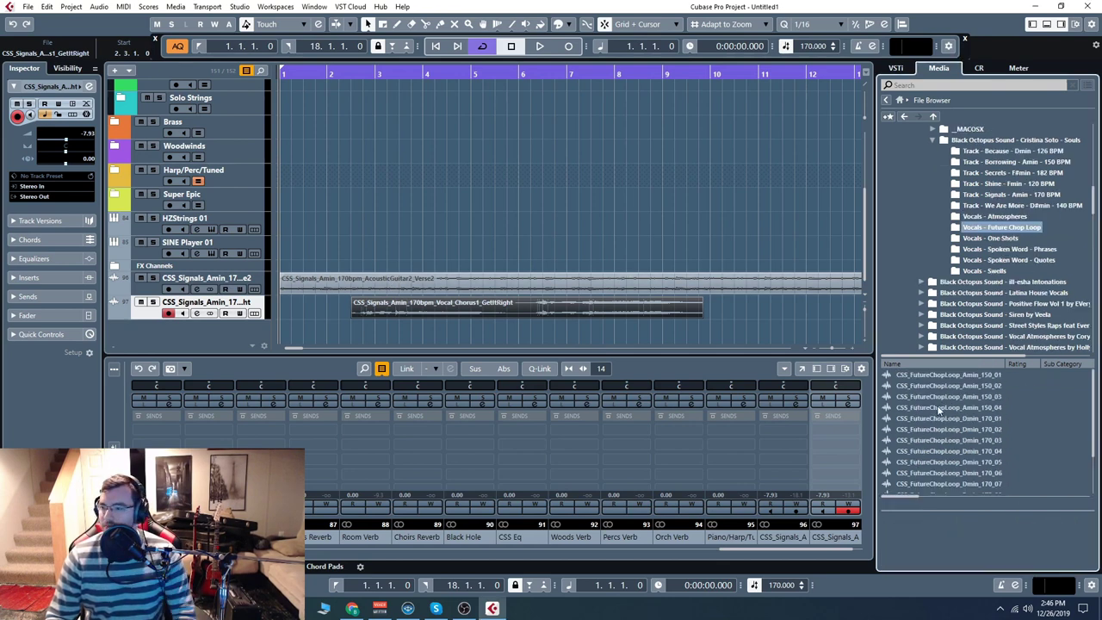
Audition CSS_FutureChopLoop_Amin_150_04 from the Vocals - Future Chop Loop folder and stop the preview
{"action": "left_click", "coordinate": [947, 409]}
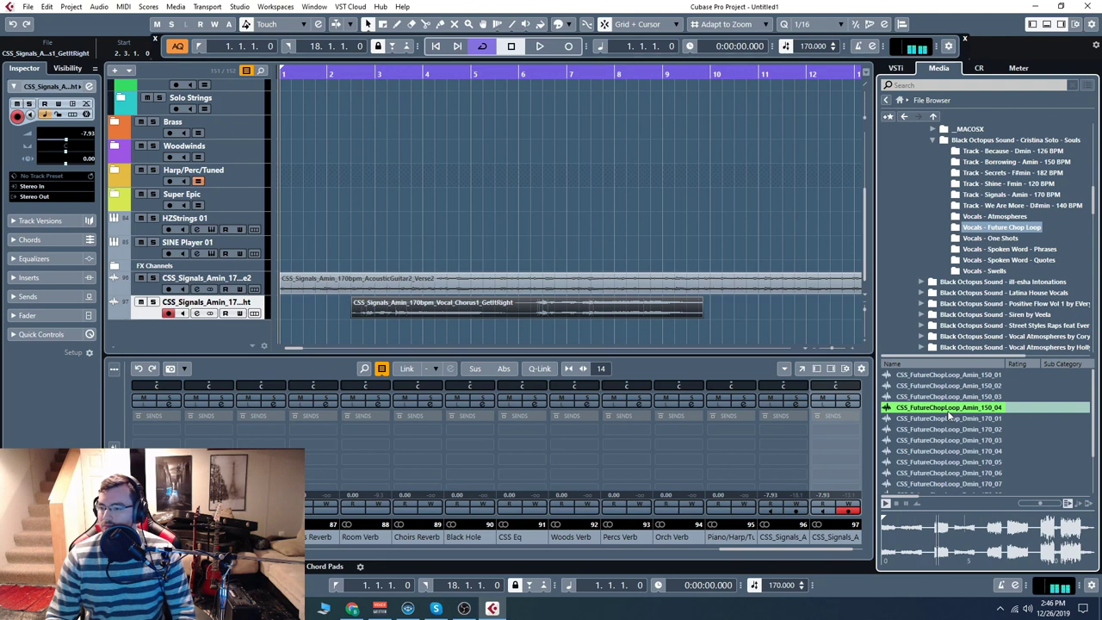
{"action": "left_click", "coordinate": [898, 506]}
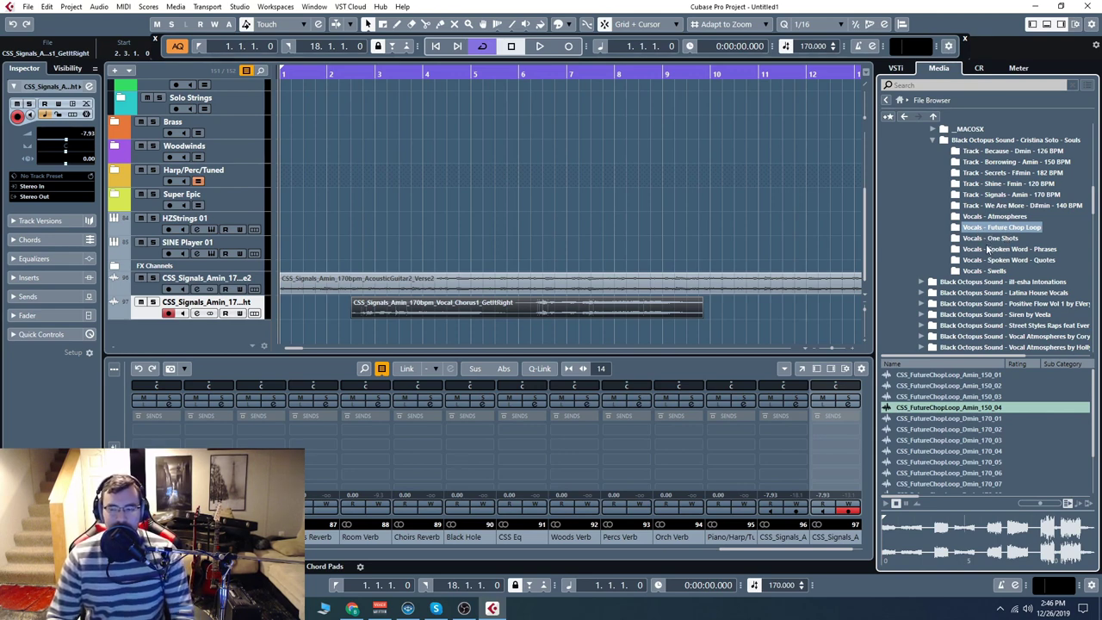
Open the Atmospheres folder in the ill-esha Intonations pack and audition ILL_Atmospheres_C_Sea_To_Sky
{"action": "scroll", "coordinate": [988, 249], "scroll_direction": "down", "scroll_amount": 1}
{"action": "left_click", "coordinate": [921, 248]}
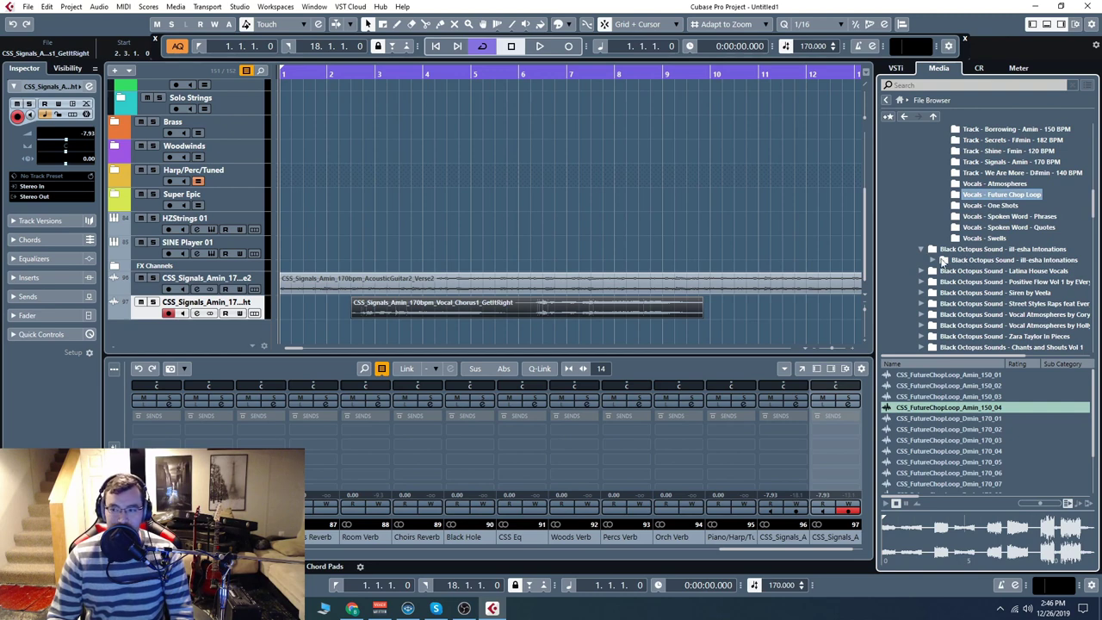
{"action": "left_click", "coordinate": [932, 261]}
{"action": "left_click", "coordinate": [914, 398]}
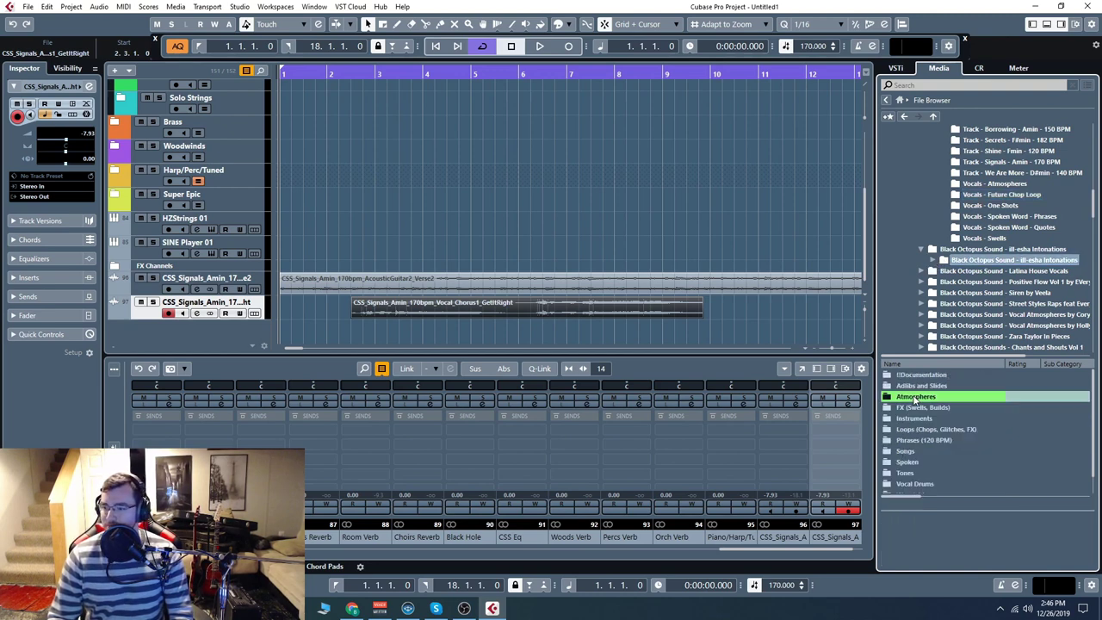
{"action": "double_click", "coordinate": [928, 397]}
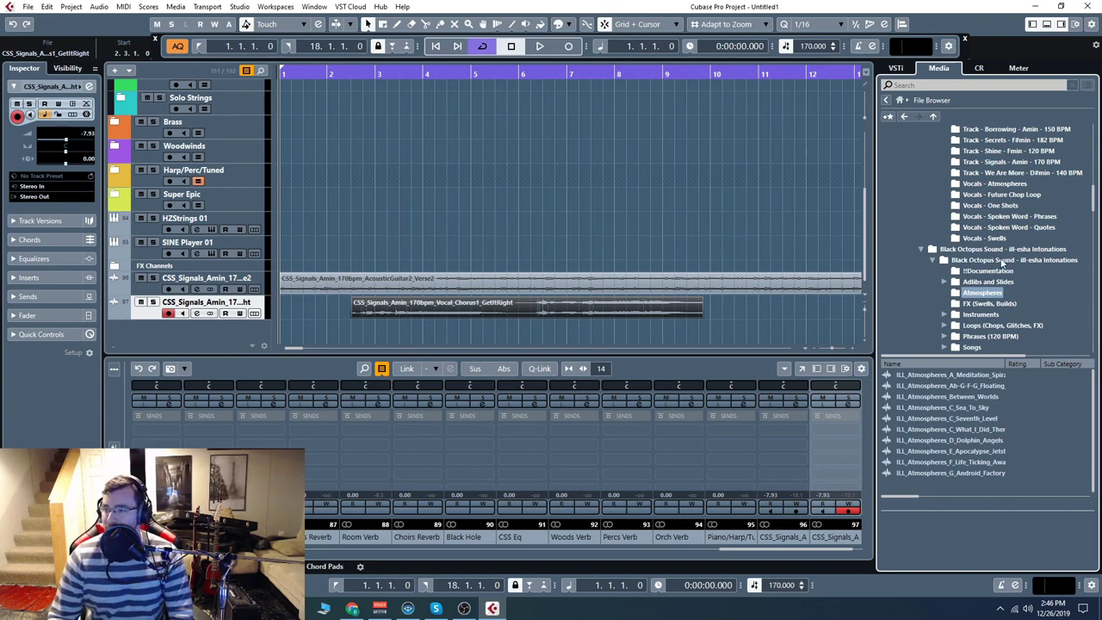
{"action": "left_click", "coordinate": [939, 408]}
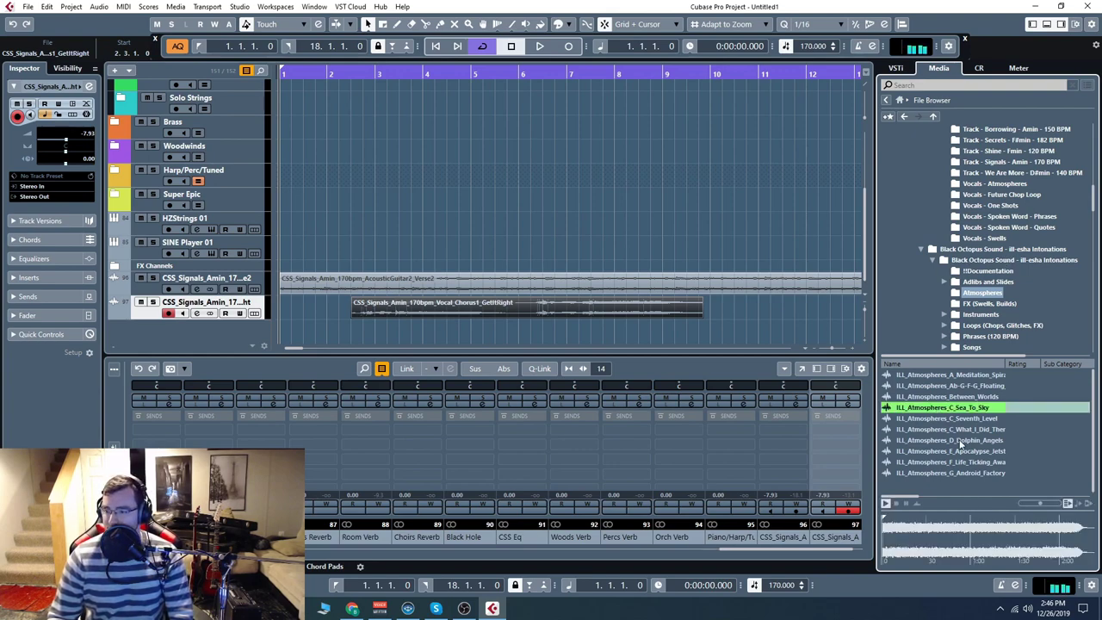
Switch to Chrome, view the Ill-esha Intonations product page from the vocal library list, close it, and return to Cubase
{"action": "left_click", "coordinate": [352, 609]}
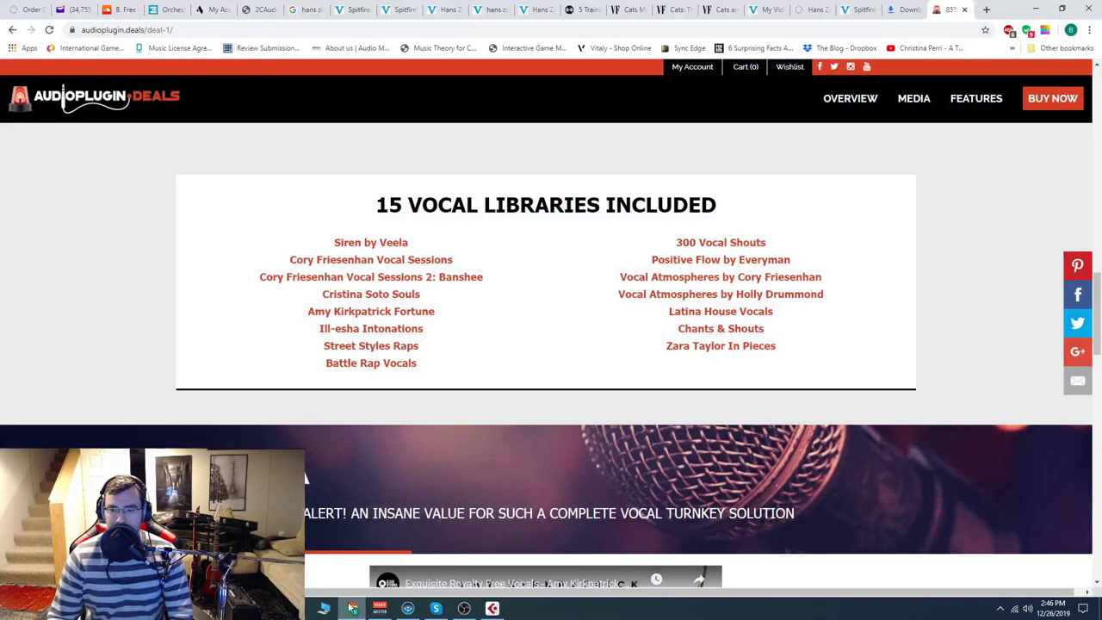
{"action": "left_click", "coordinate": [383, 330]}
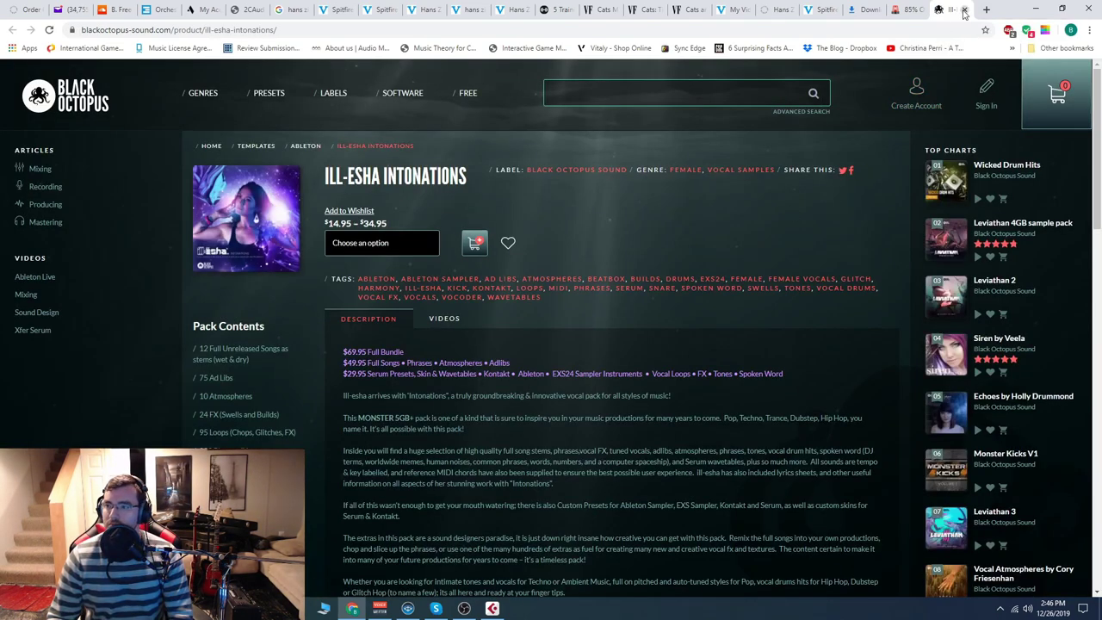
{"action": "left_click", "coordinate": [964, 10]}
{"action": "key", "text": "alt+Tab"}
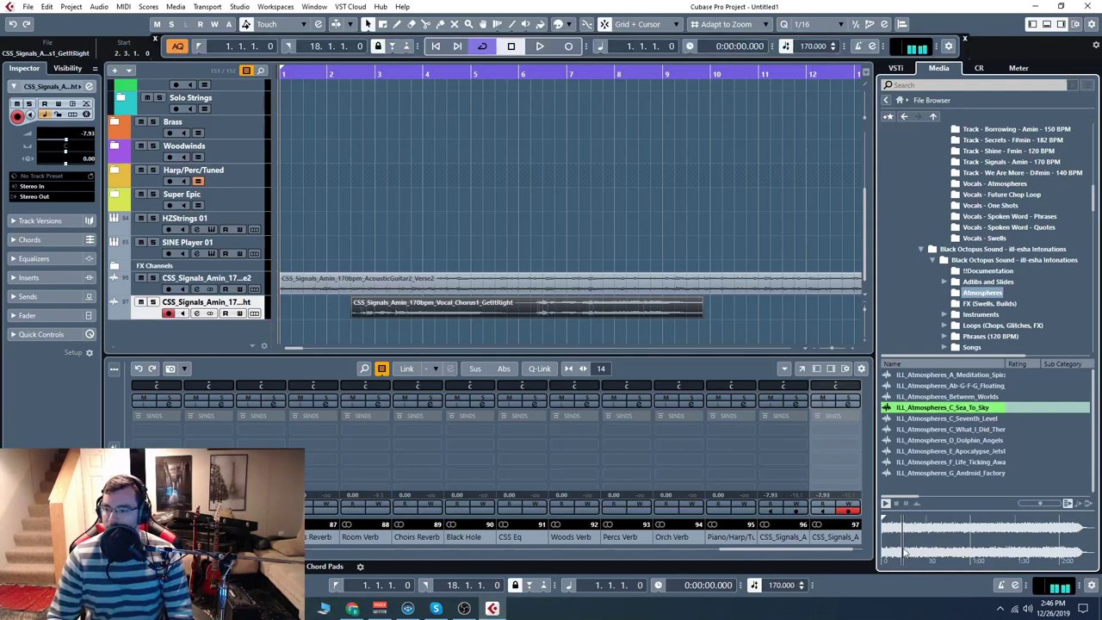
Audition further positions around the middle of ILL_Atmospheres_C_Sea_To_Sky and stop the preview
{"action": "left_click", "coordinate": [964, 538]}
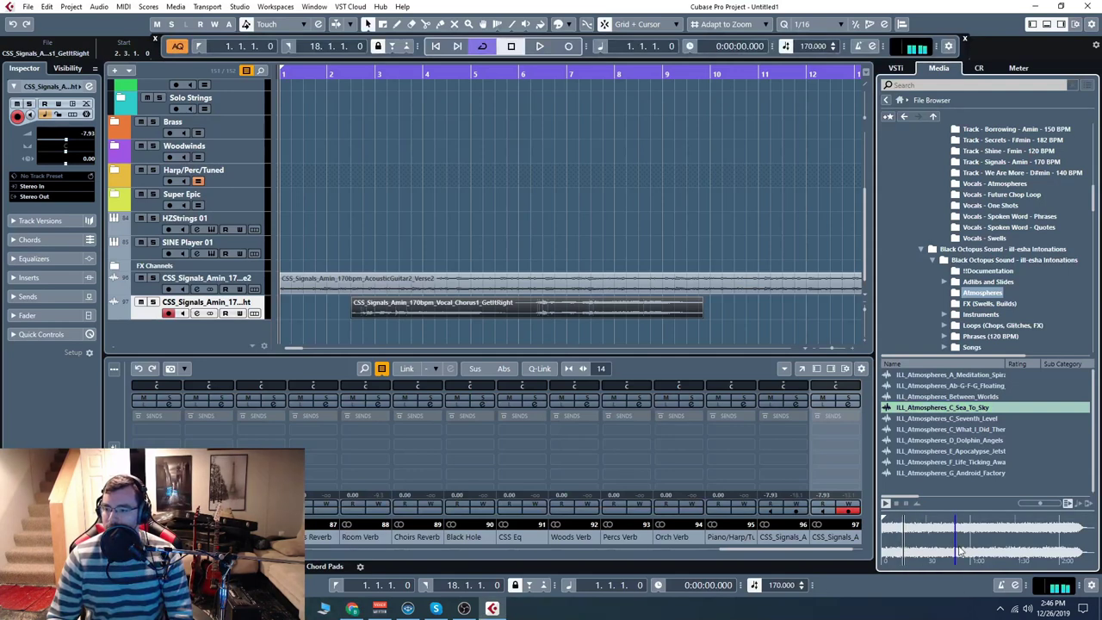
{"action": "left_click", "coordinate": [896, 503]}
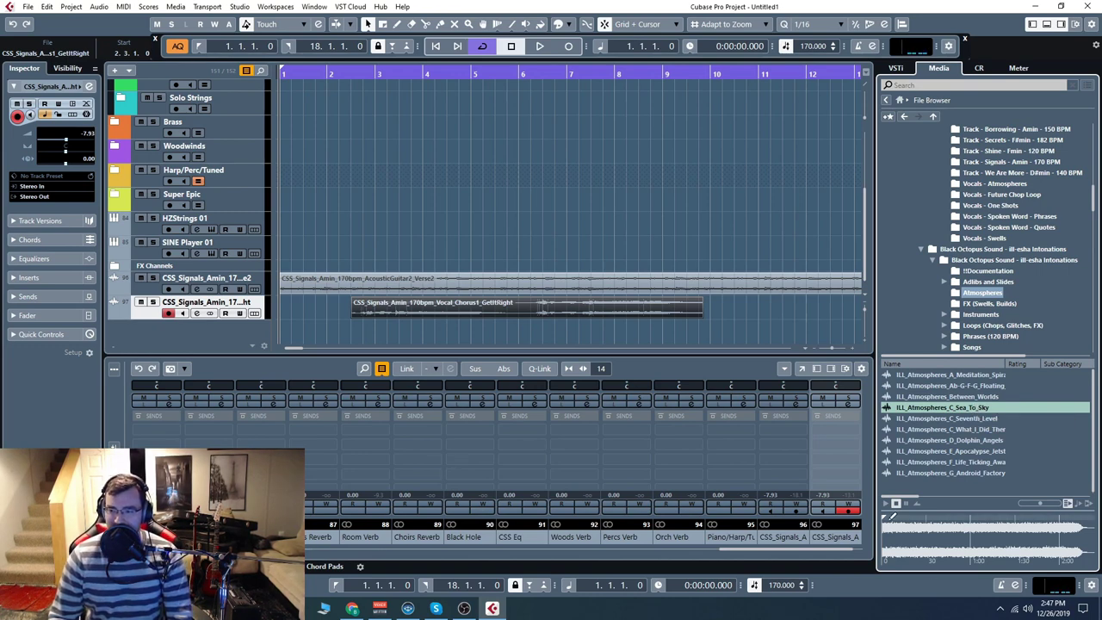
{"action": "left_click", "coordinate": [967, 516]}
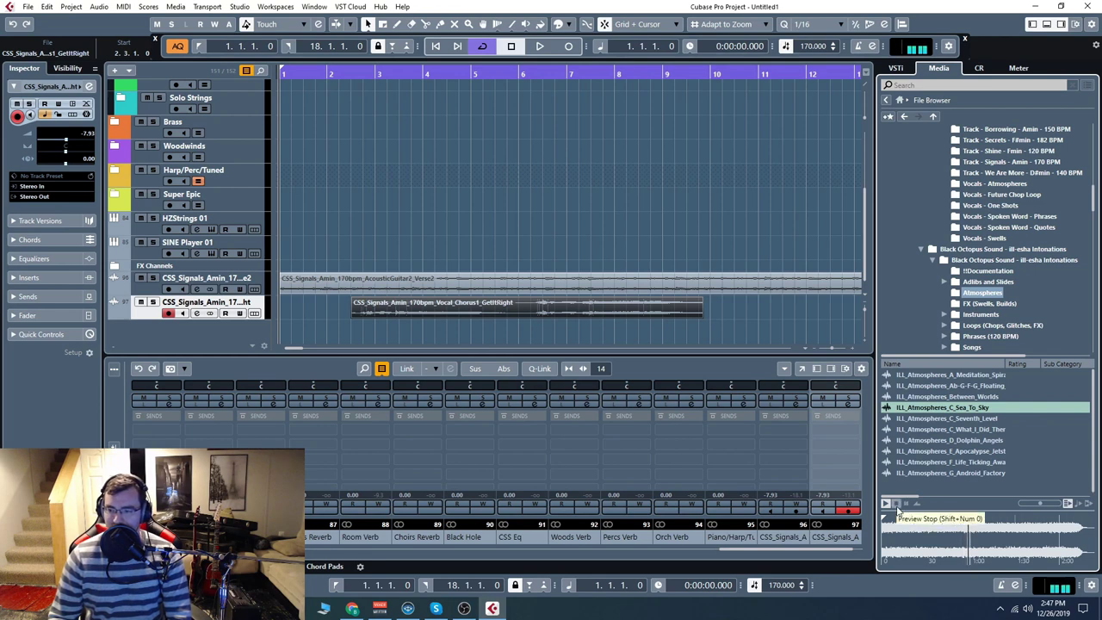
{"action": "left_click", "coordinate": [895, 506]}
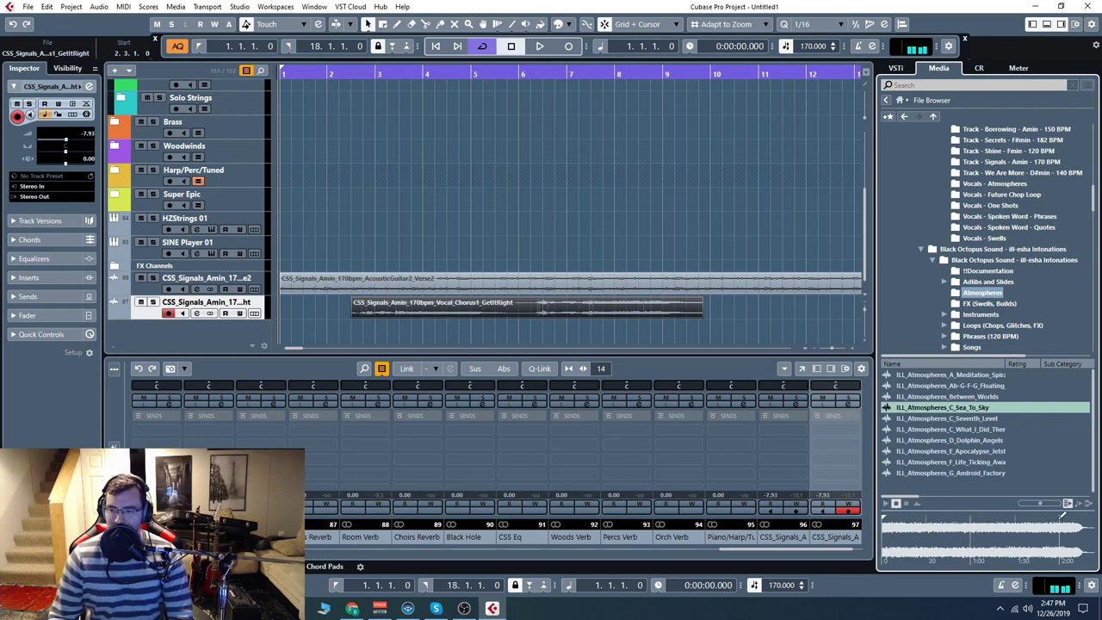
Audition ILL_Atmospheres_C_Seventh_Level from a point in its early part and stop the preview
{"action": "left_click", "coordinate": [955, 418]}
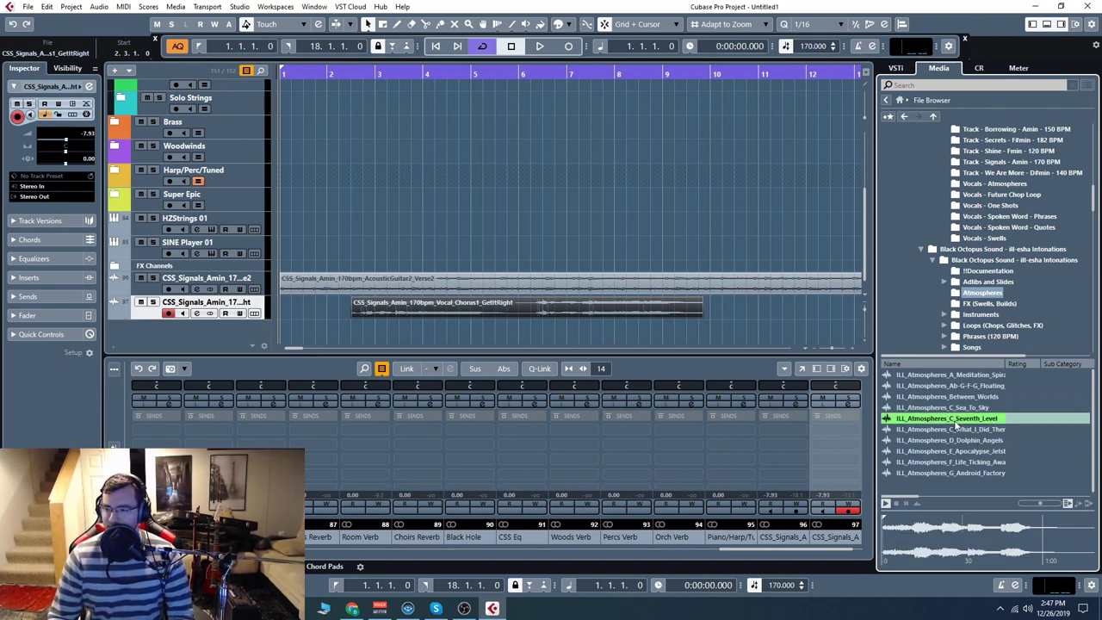
{"action": "left_click", "coordinate": [915, 517]}
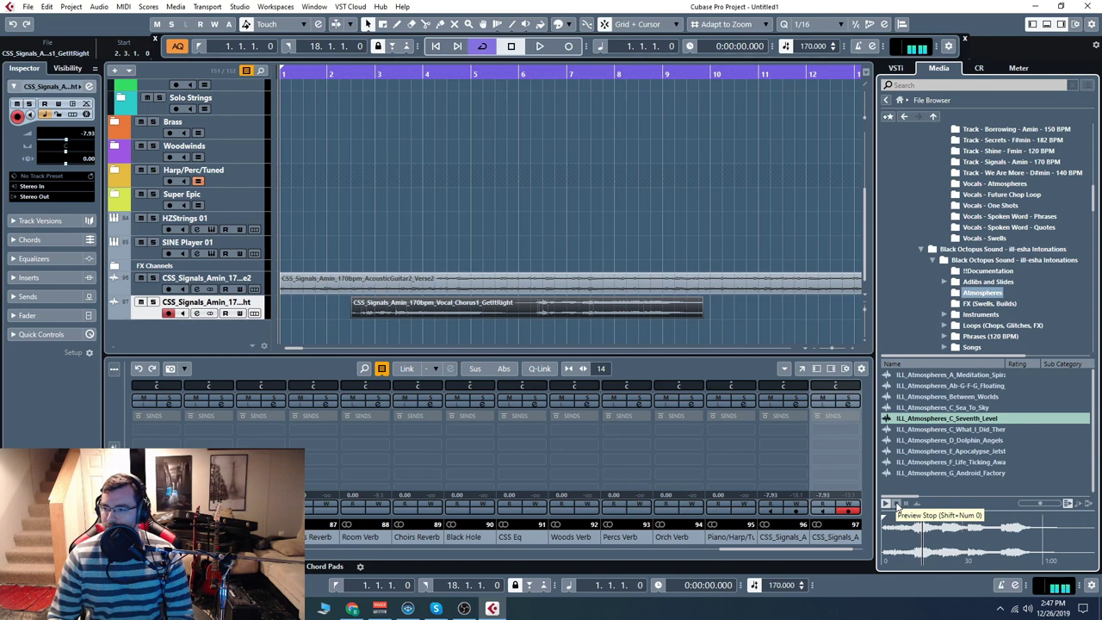
{"action": "left_click", "coordinate": [895, 504]}
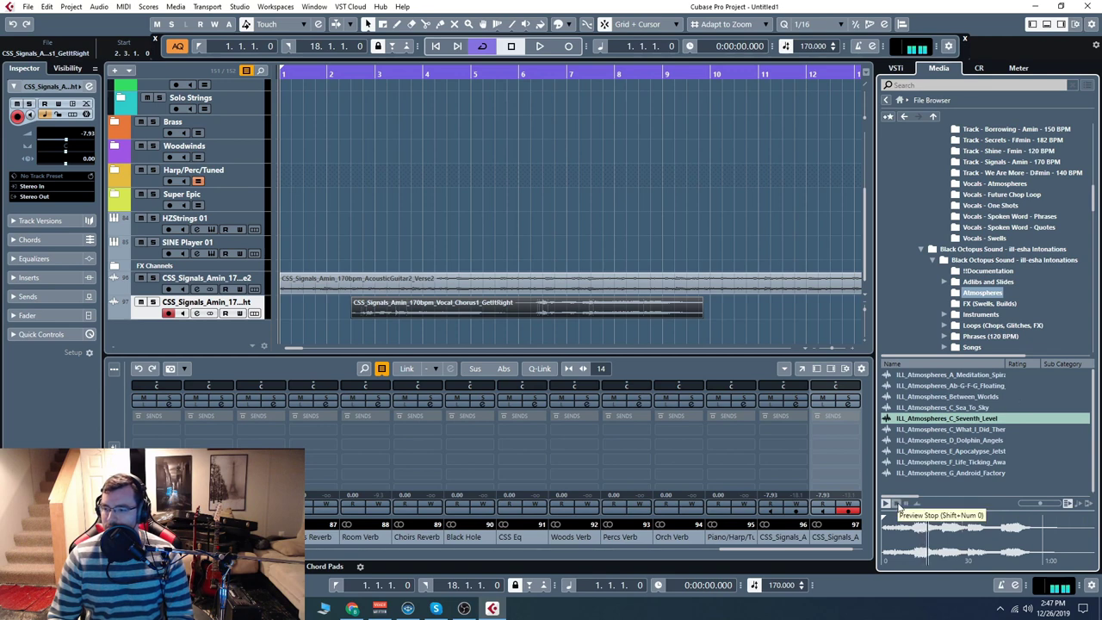
Audition ILL_FX_C_Swell_02 from the FX (Swells, Builds) folder and open the Kontakt folder under Instruments
{"action": "left_click", "coordinate": [987, 303]}
{"action": "left_click", "coordinate": [929, 430]}
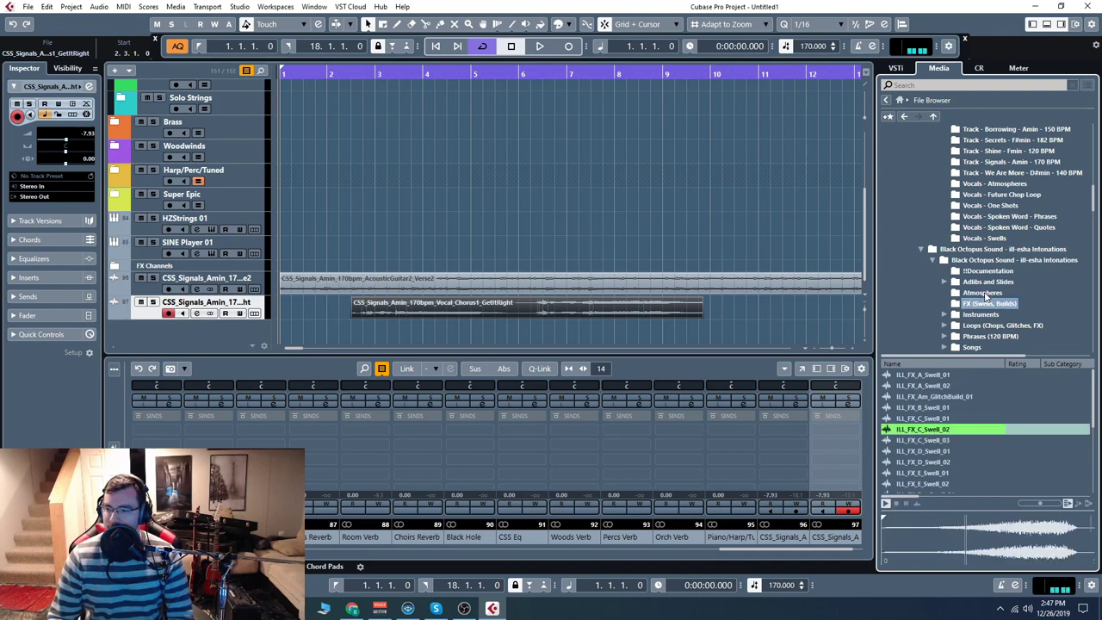
{"action": "scroll", "coordinate": [984, 293], "scroll_direction": "down", "scroll_amount": 1}
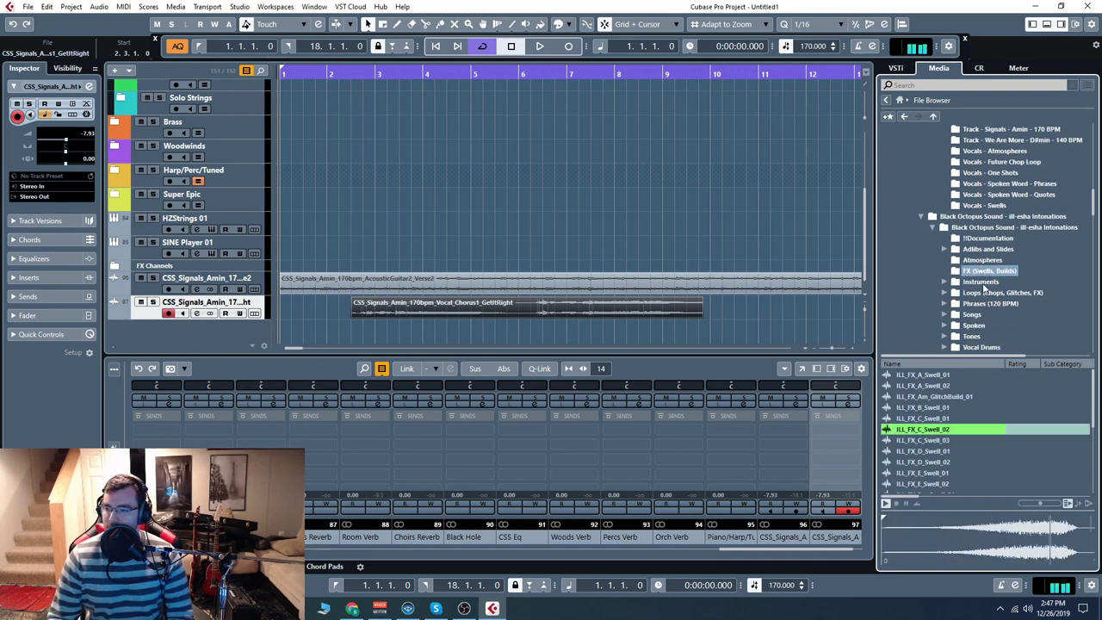
{"action": "left_click", "coordinate": [982, 283]}
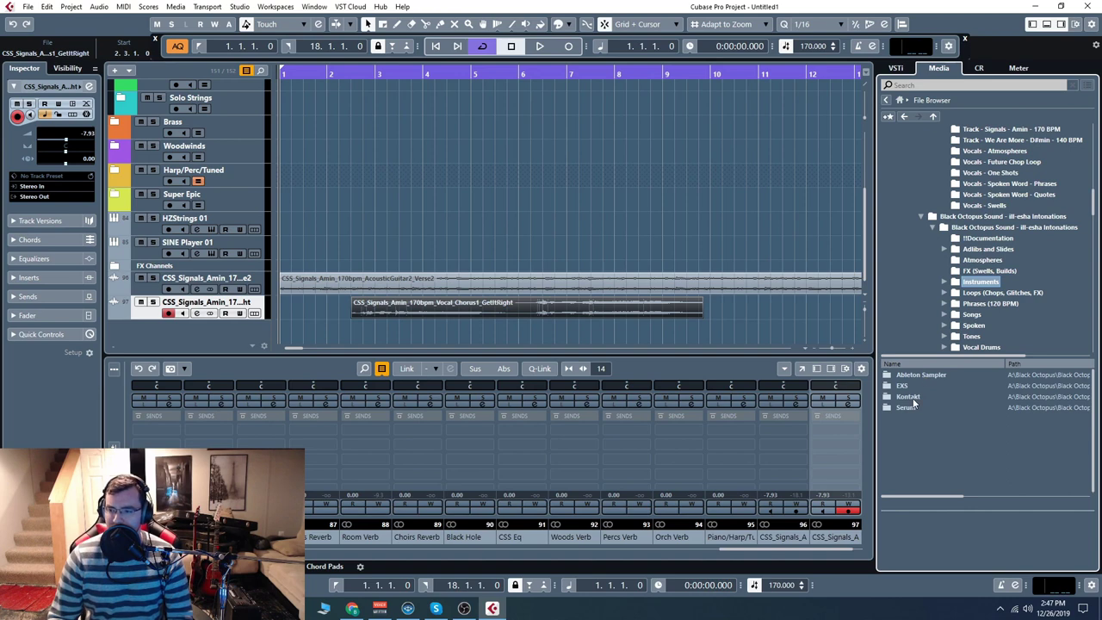
{"action": "double_click", "coordinate": [911, 397]}
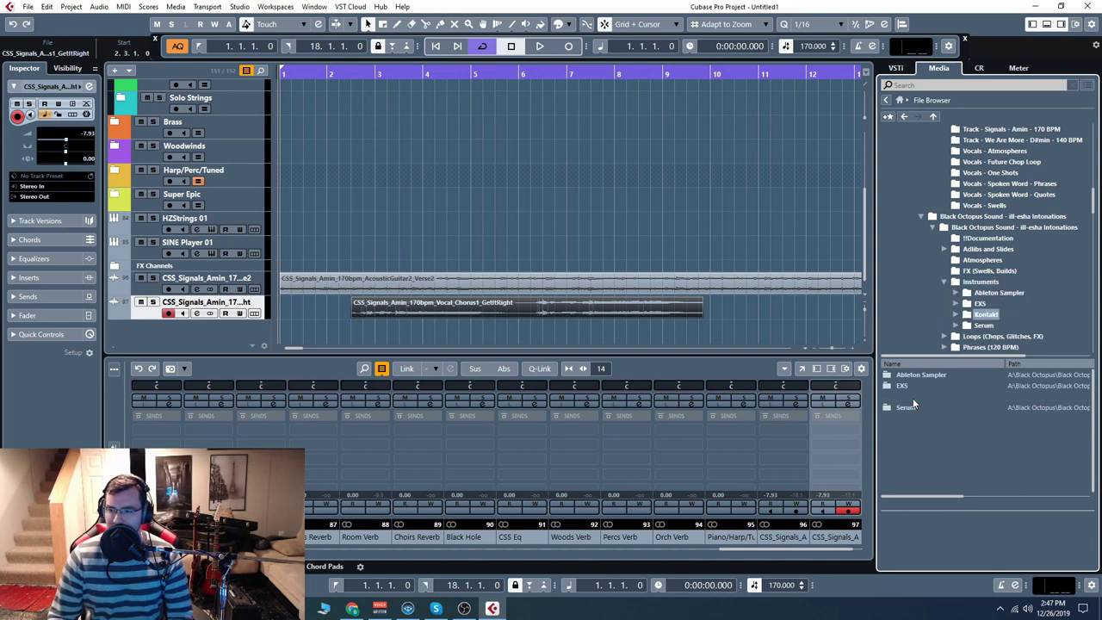
Audition ILL_Loops_120BPM_05_Abm from the 120BPM folder under Loops (Chops, Glitches, FX)
{"action": "scroll", "coordinate": [969, 310], "scroll_direction": "down", "scroll_amount": 1}
{"action": "left_click", "coordinate": [943, 314]}
{"action": "scroll", "coordinate": [956, 322], "scroll_direction": "down", "scroll_amount": 1}
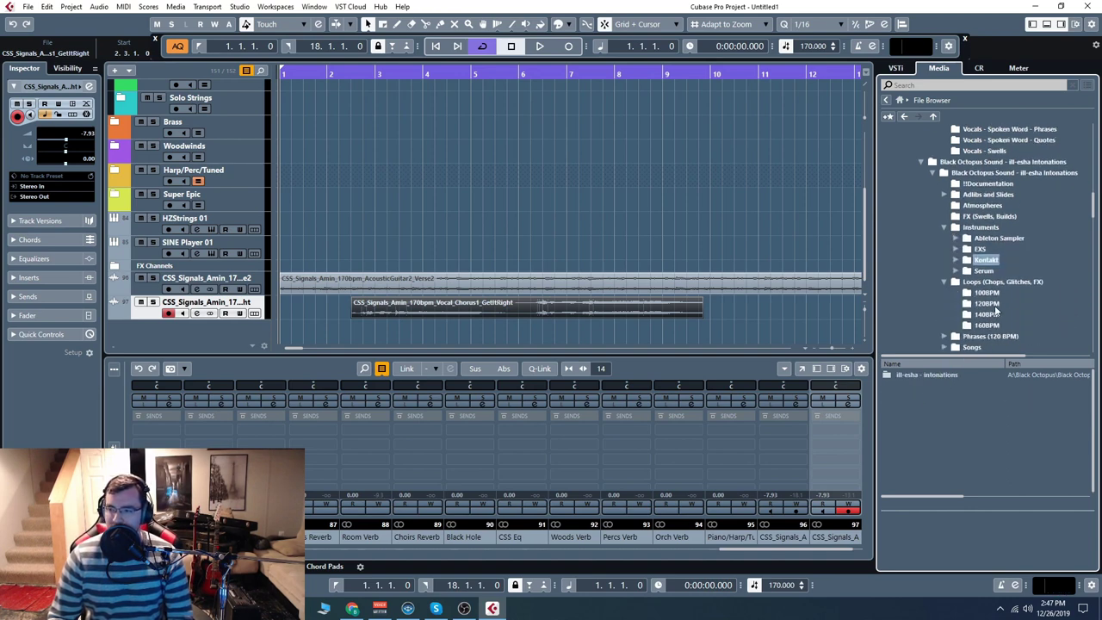
{"action": "left_click", "coordinate": [986, 302]}
{"action": "left_click", "coordinate": [938, 418]}
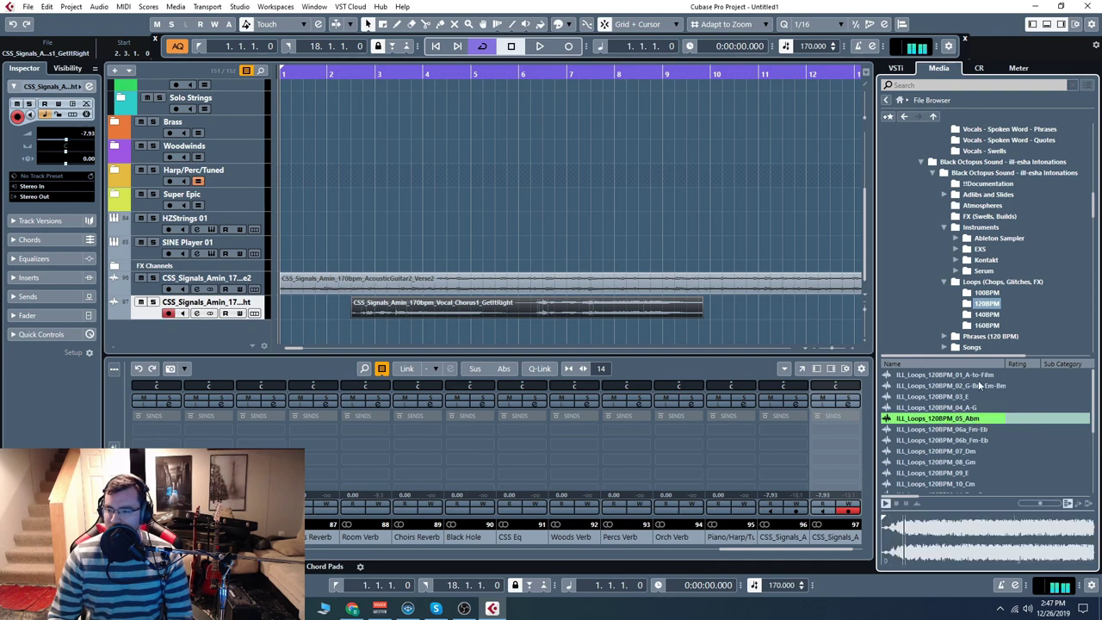
Audition ILL_Tones_Soulful_MM_04_F2 from the MM folder in the Soulful (D2 to D4) tones
{"action": "scroll", "coordinate": [1001, 257], "scroll_direction": "down", "scroll_amount": 1}
{"action": "scroll", "coordinate": [1000, 250], "scroll_direction": "down", "scroll_amount": 4}
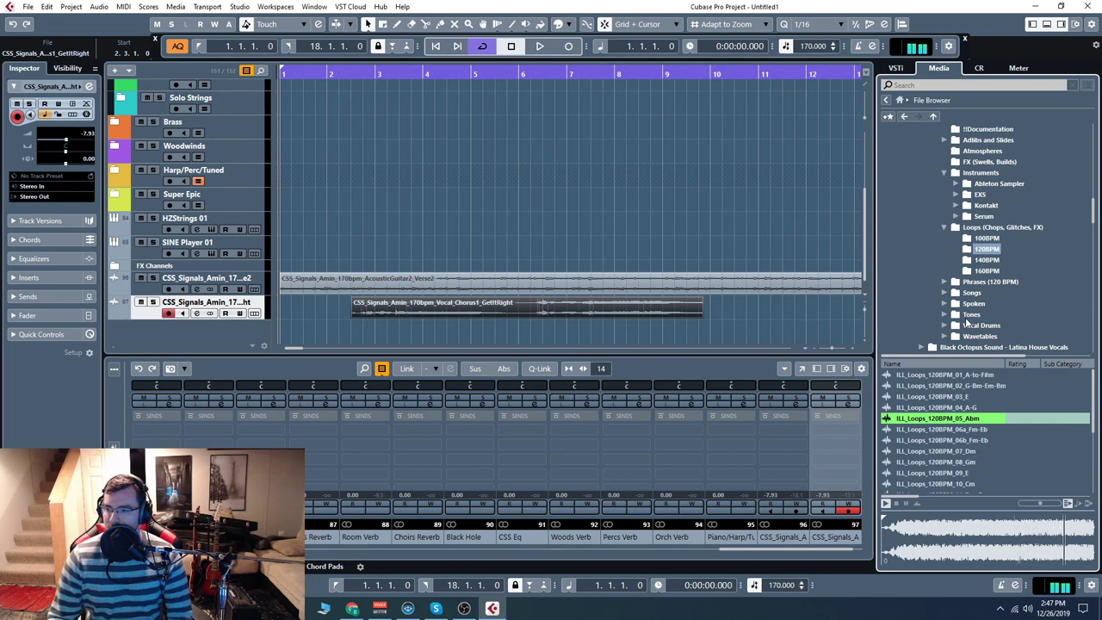
{"action": "left_click", "coordinate": [944, 314]}
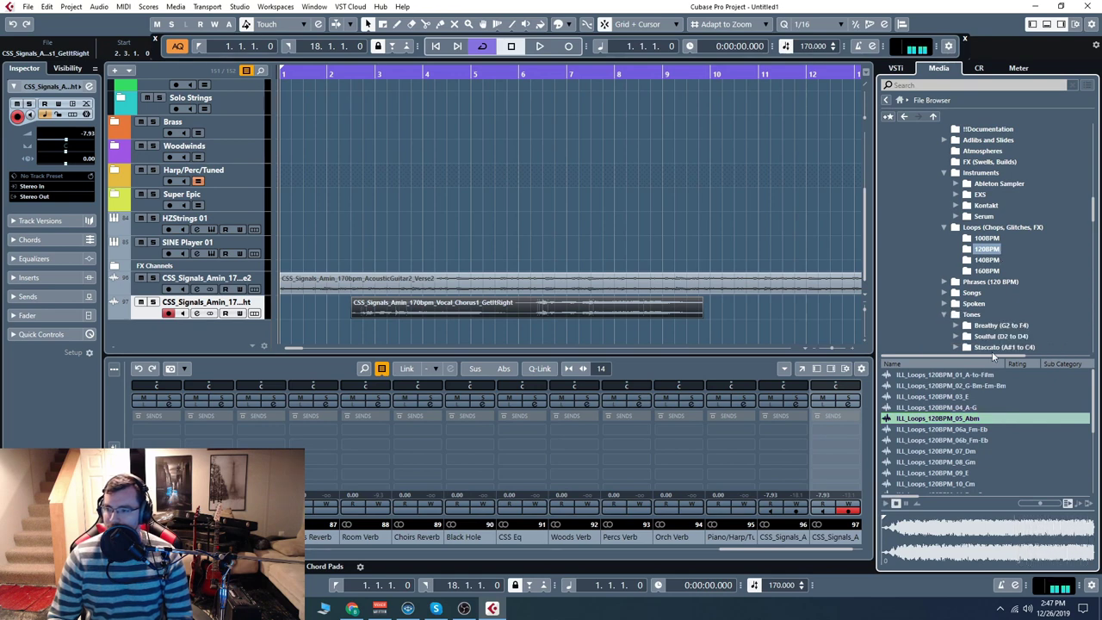
{"action": "left_click", "coordinate": [1000, 336]}
{"action": "double_click", "coordinate": [901, 384]}
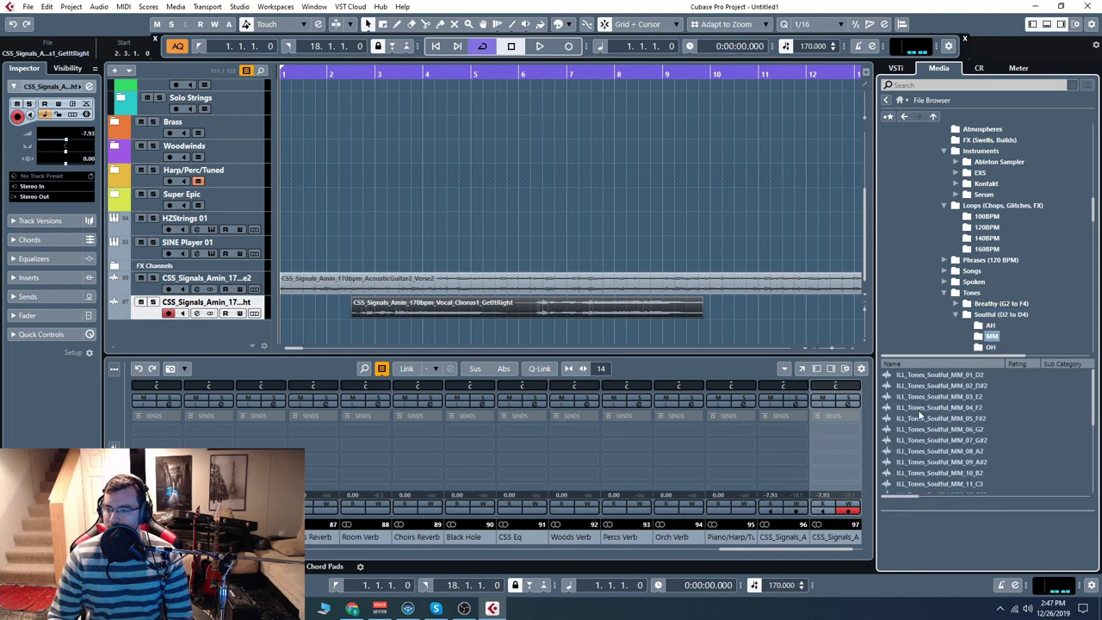
{"action": "left_click", "coordinate": [943, 407]}
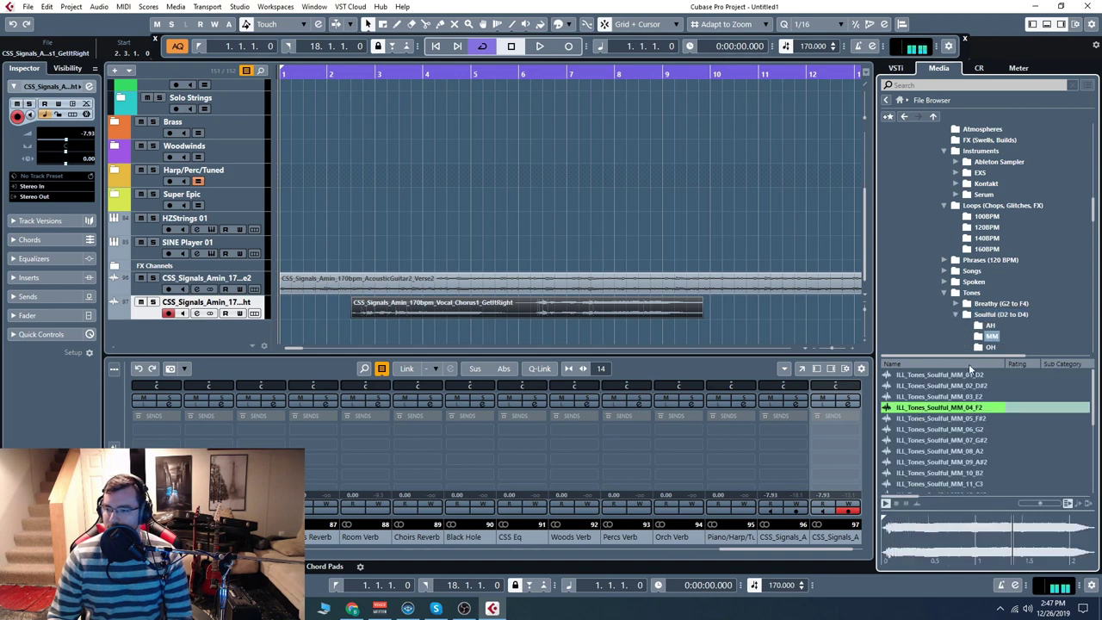
Audition ILL_Tones_Soulful_AH_08_A2 and ILL_Tones_Soulful_AH_15_E3 from the Soulful AH folder
{"action": "left_click", "coordinate": [989, 325]}
{"action": "left_click", "coordinate": [924, 451]}
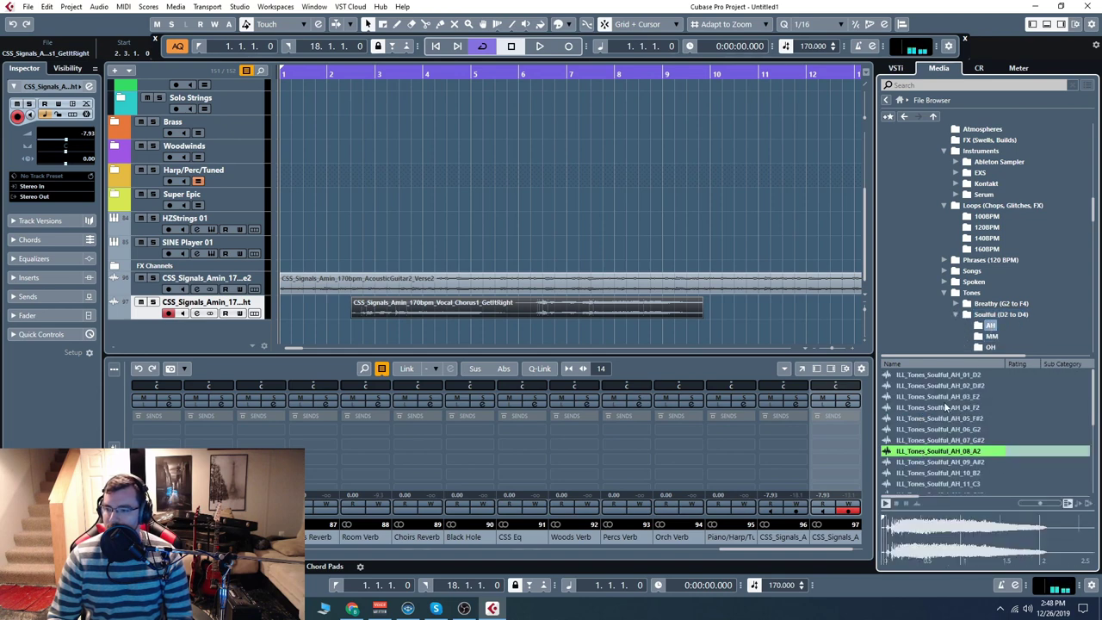
{"action": "scroll", "coordinate": [954, 428], "scroll_direction": "down", "scroll_amount": 2}
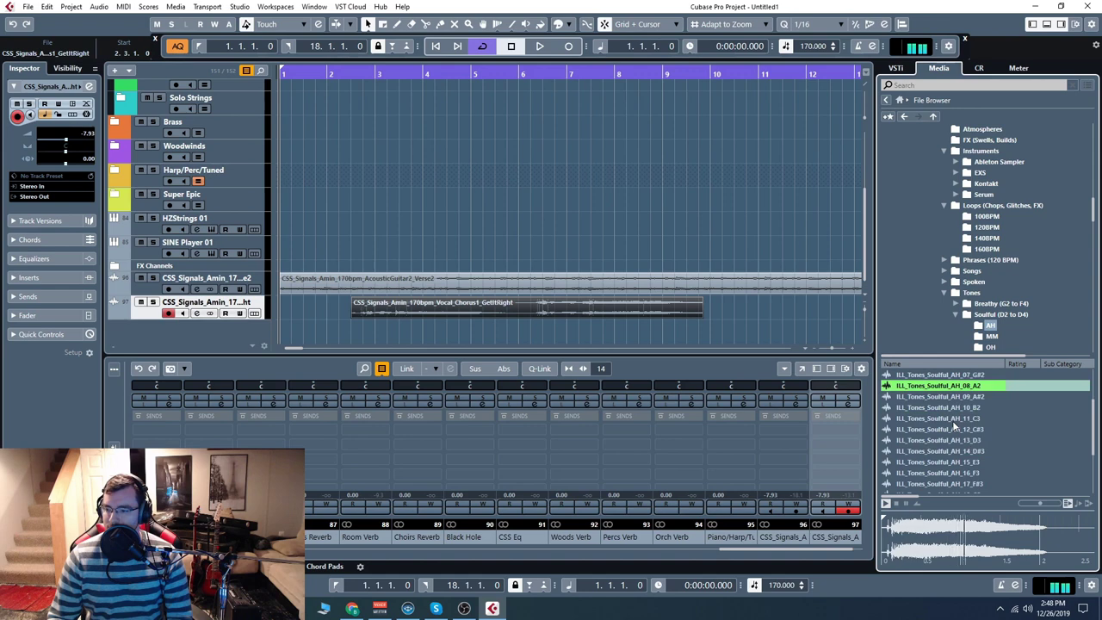
{"action": "left_click", "coordinate": [945, 463]}
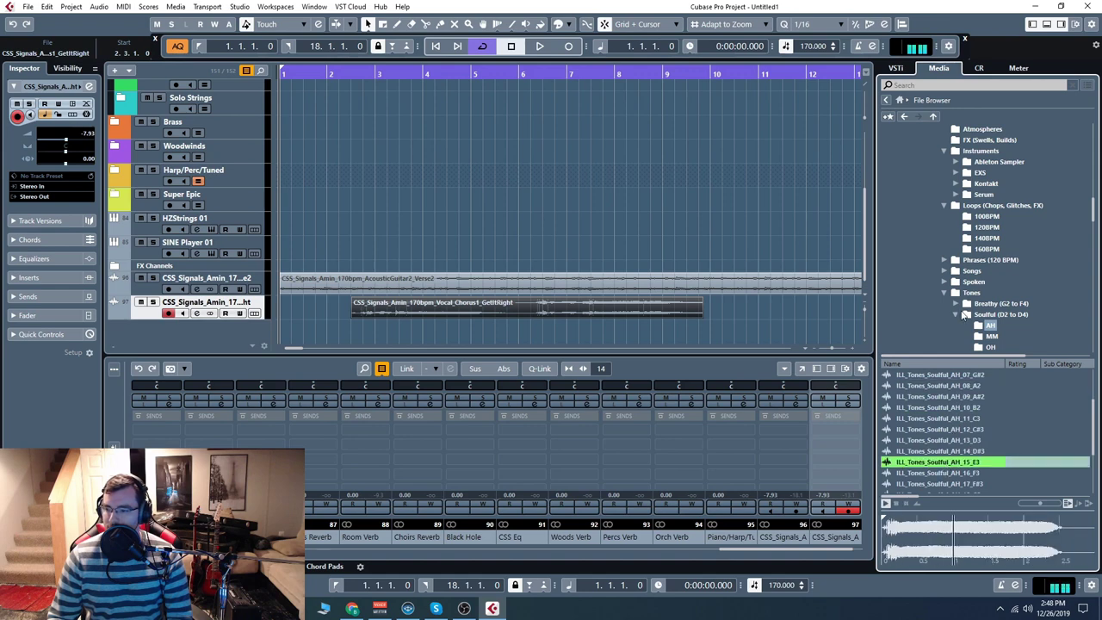
Collapse the Soulful, Tones, Loops and Instruments folders, and the inner ill-esha Intonations pack folder
{"action": "scroll", "coordinate": [953, 311], "scroll_direction": "down", "scroll_amount": 1}
{"action": "left_click", "coordinate": [955, 281]}
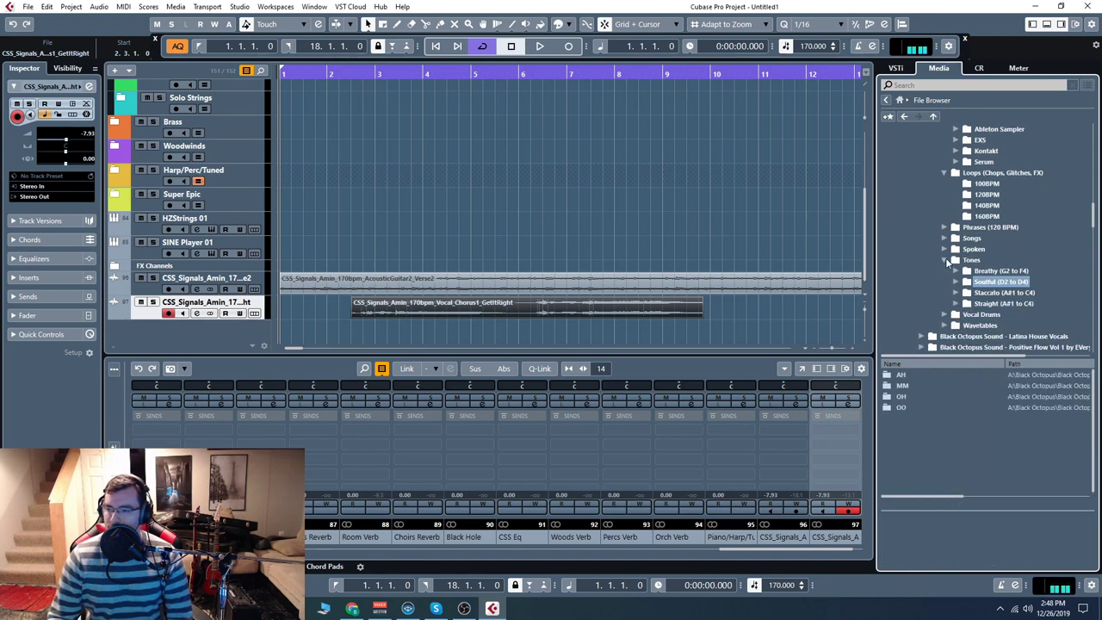
{"action": "left_click", "coordinate": [967, 260]}
{"action": "left_click", "coordinate": [943, 260]}
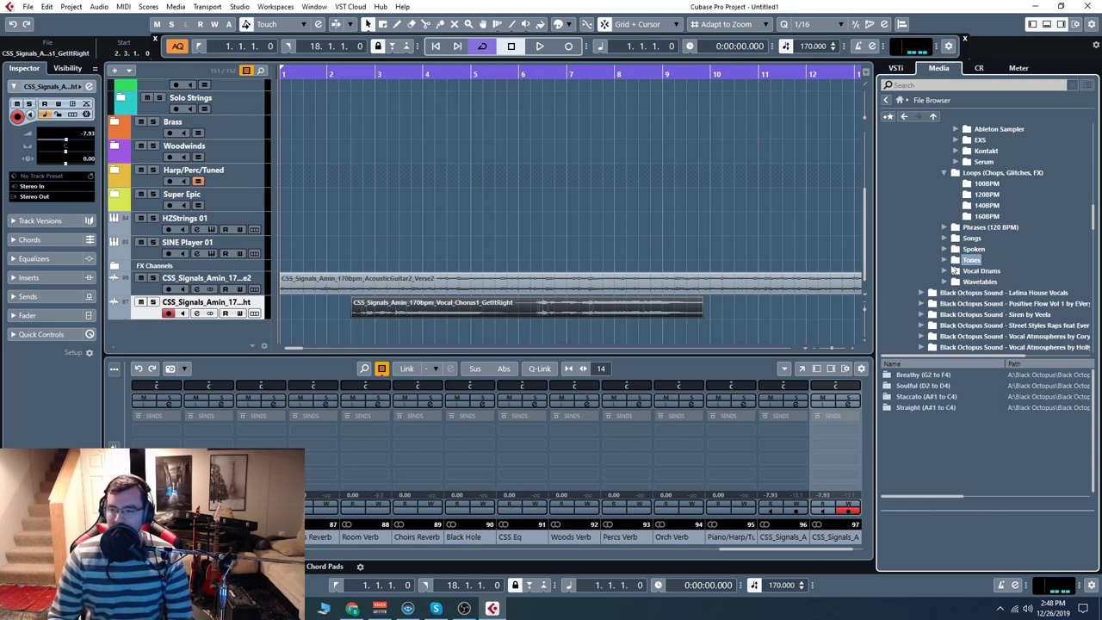
{"action": "scroll", "coordinate": [956, 241], "scroll_direction": "up", "scroll_amount": 2}
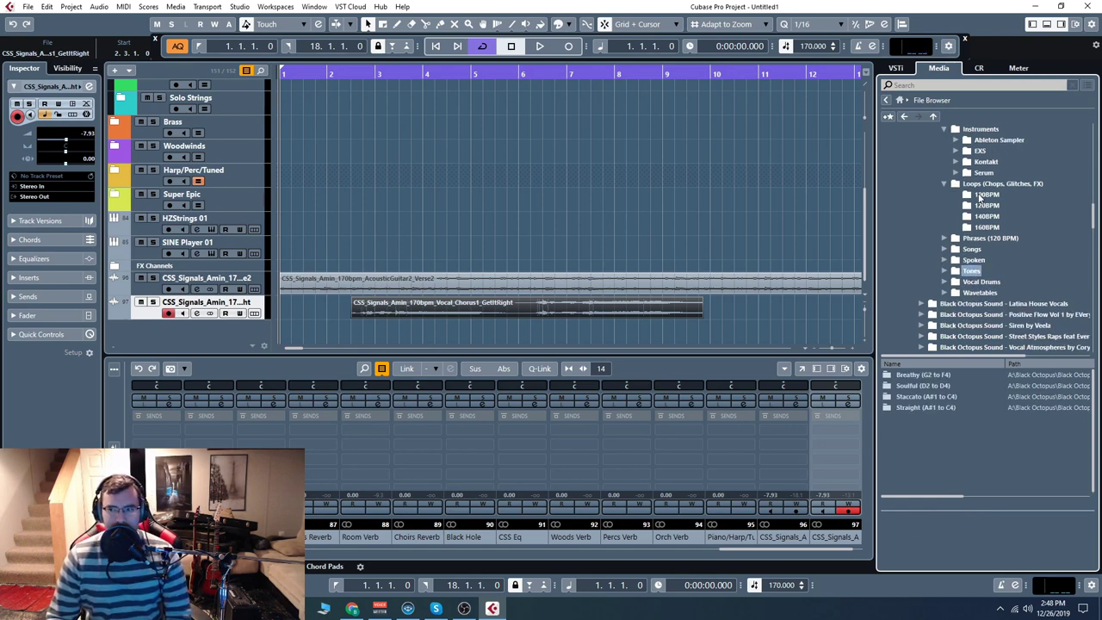
{"action": "left_click", "coordinate": [943, 195]}
{"action": "left_click", "coordinate": [947, 150]}
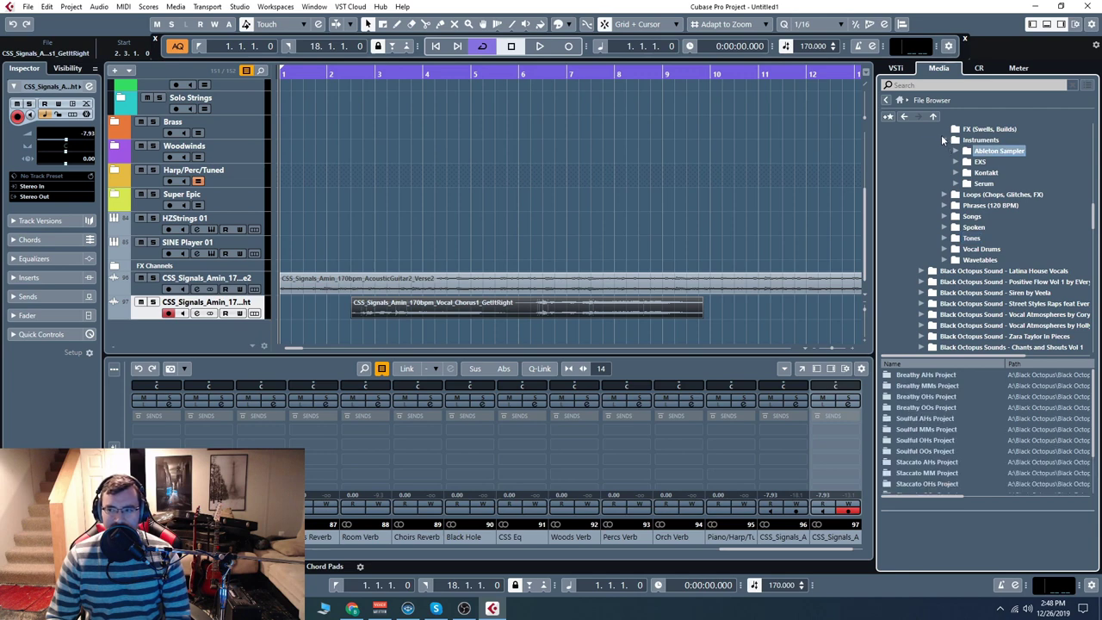
{"action": "left_click", "coordinate": [941, 136]}
{"action": "left_click", "coordinate": [943, 140]}
{"action": "scroll", "coordinate": [975, 228], "scroll_direction": "up", "scroll_amount": 2}
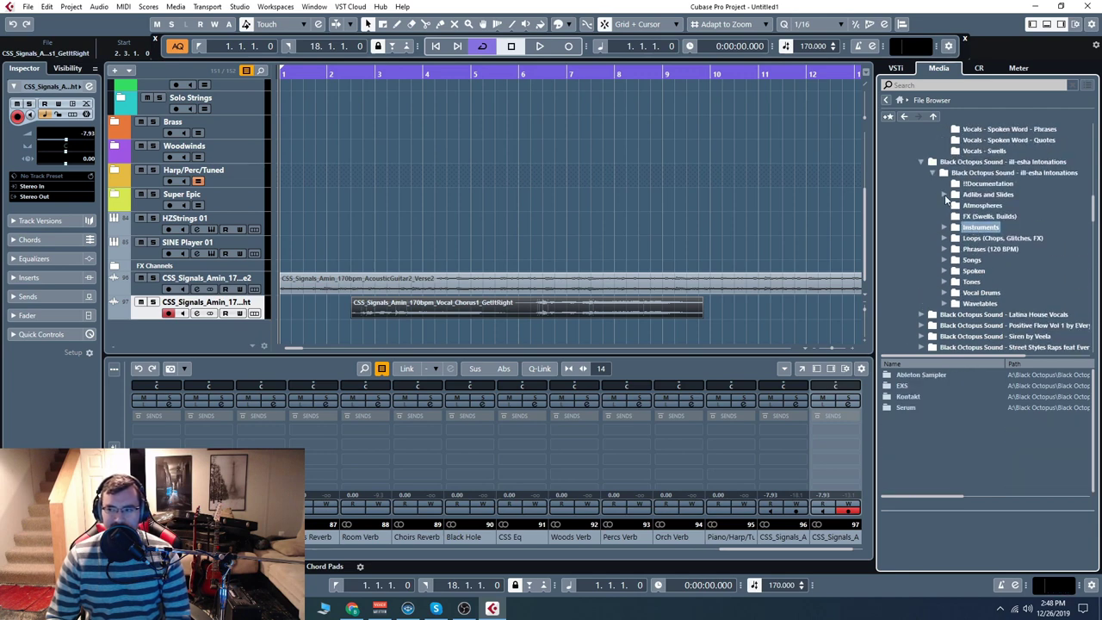
{"action": "left_click", "coordinate": [932, 174]}
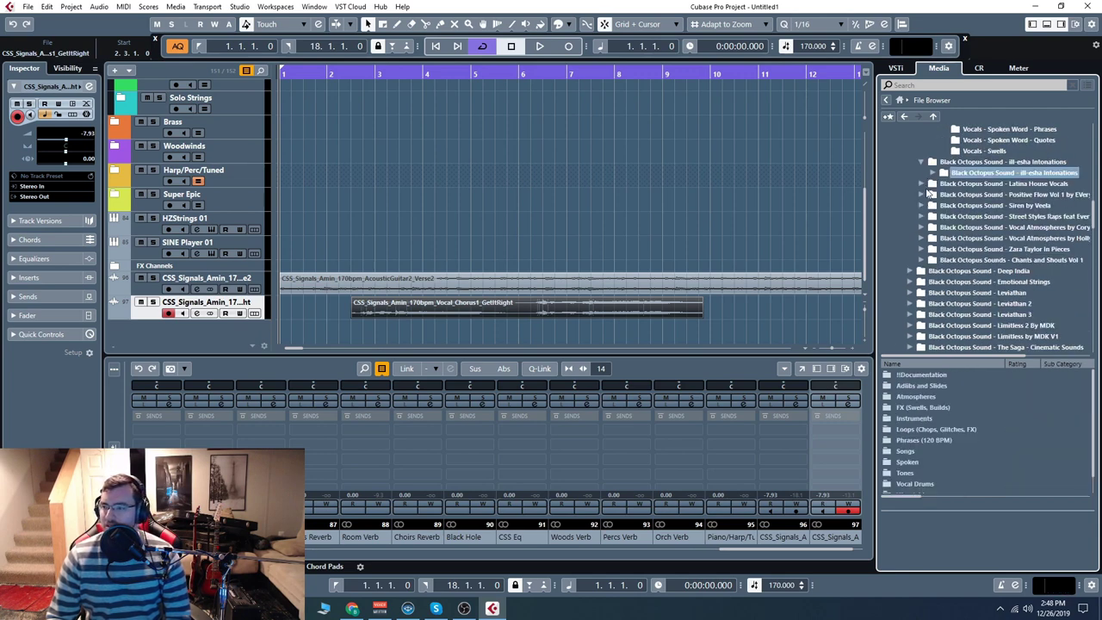
Open the Acapella - Leave The Sadness_F#min_122 folder in the Latina House Vocals pack
{"action": "left_click", "coordinate": [922, 184]}
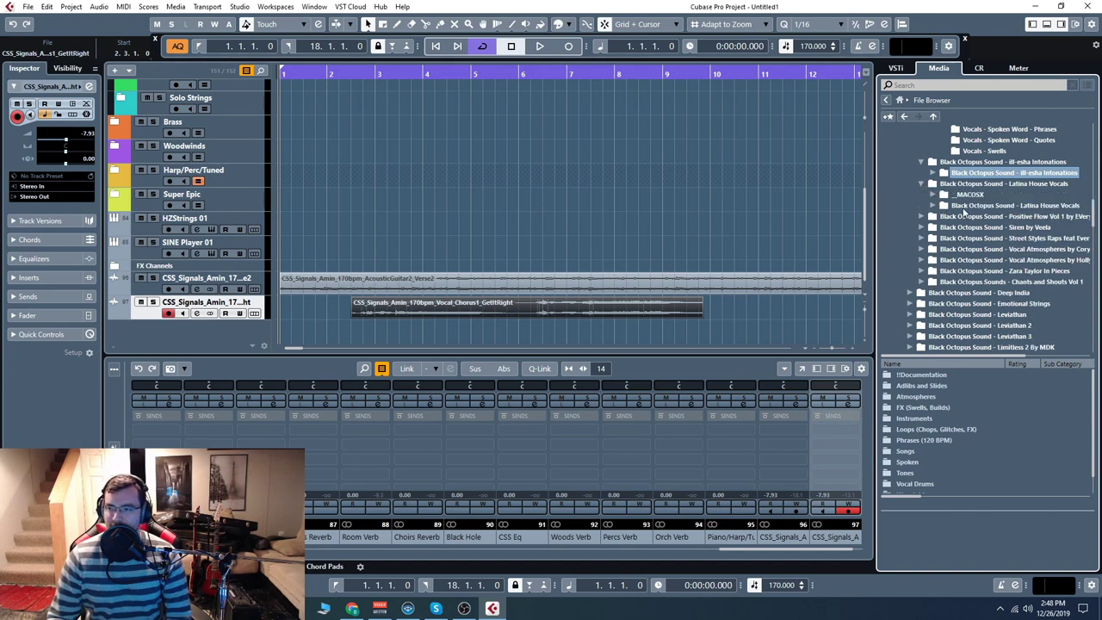
{"action": "left_click", "coordinate": [946, 207]}
{"action": "double_click", "coordinate": [929, 429]}
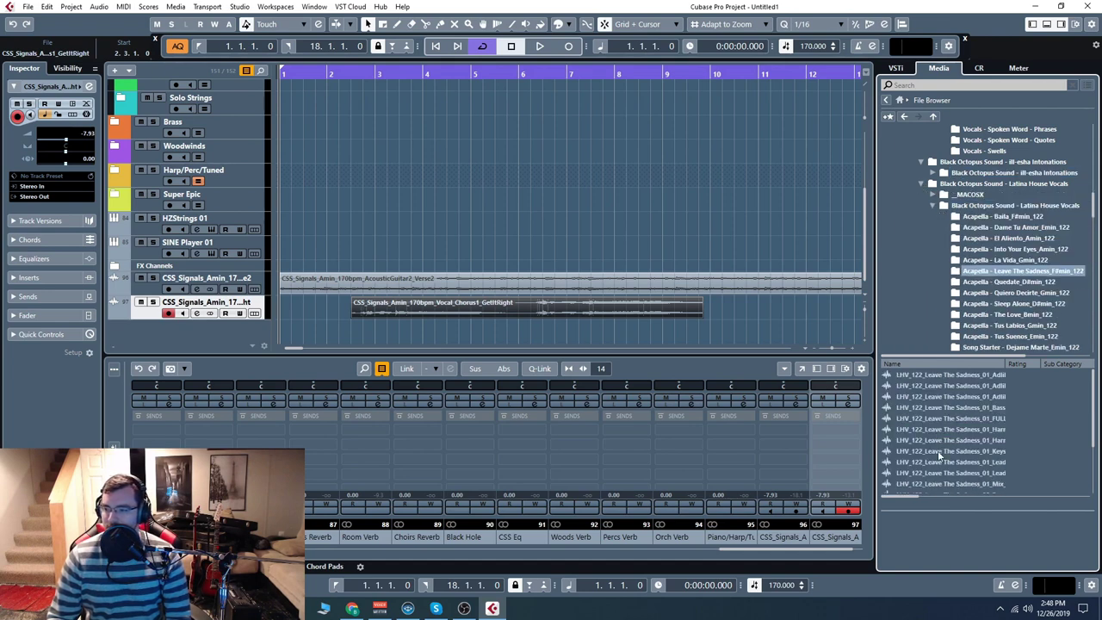
Audition the LHV_122_Leave The Sadness_01_Keys sample and delete the CSS_Signals guitar and vocal clips from the project
{"action": "left_click", "coordinate": [964, 451]}
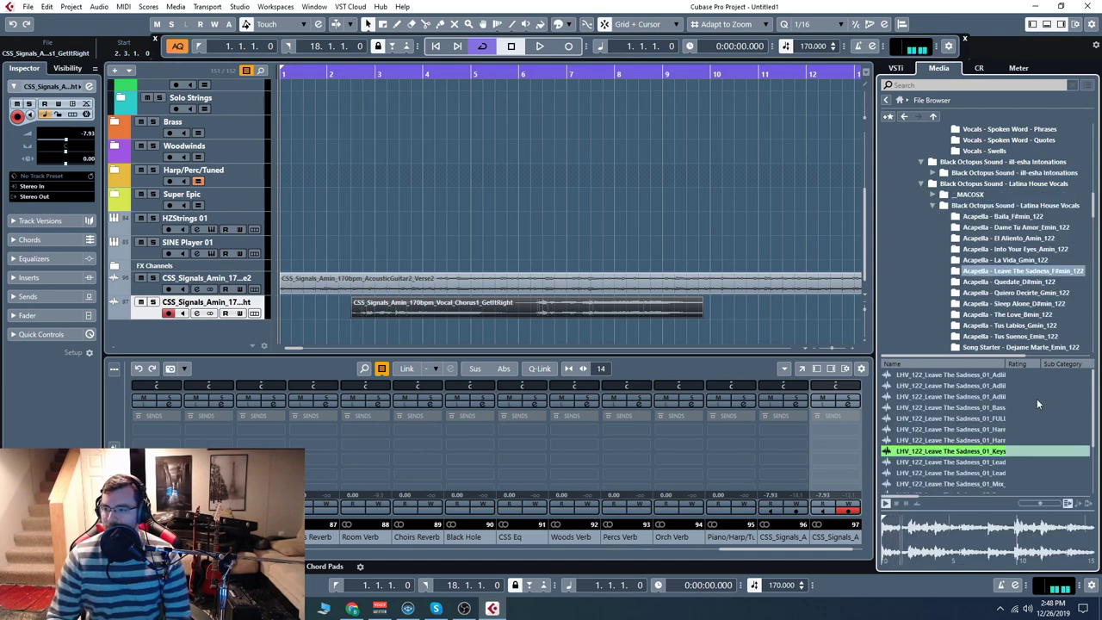
{"action": "left_click", "coordinate": [545, 291]}
{"action": "key", "text": "Delete"}
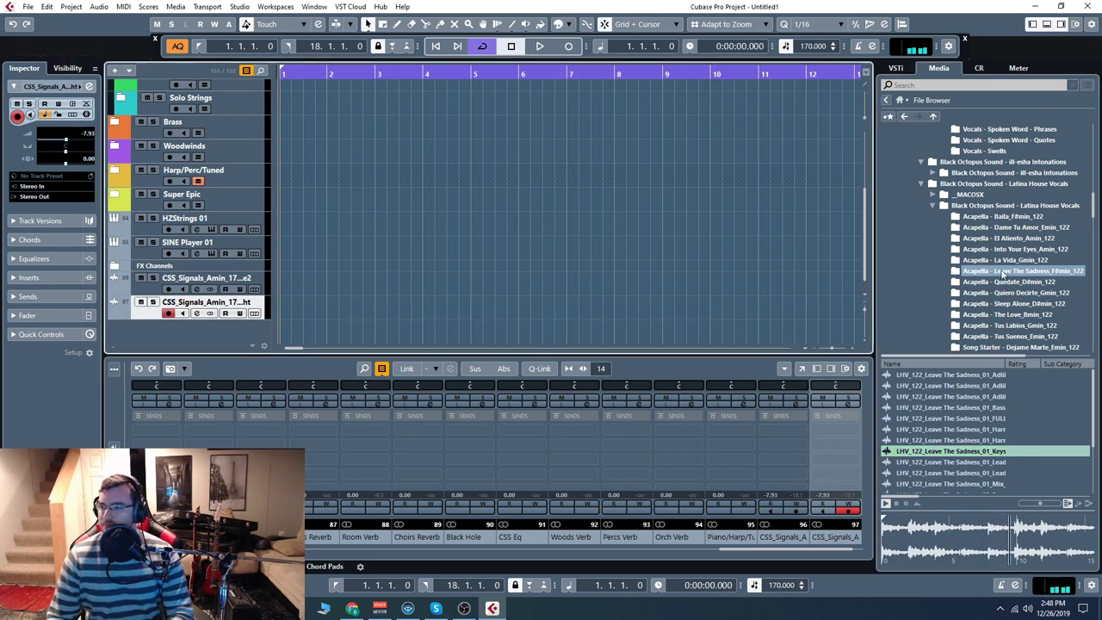
Place the Leave The Sadness 02 Bass, 01 Keys Backing, 02 Harmony Vocal Wet and 02 Lead Vocal Dry stems at bar 1, repeating Keys at bar 12
{"action": "left_click", "coordinate": [957, 274]}
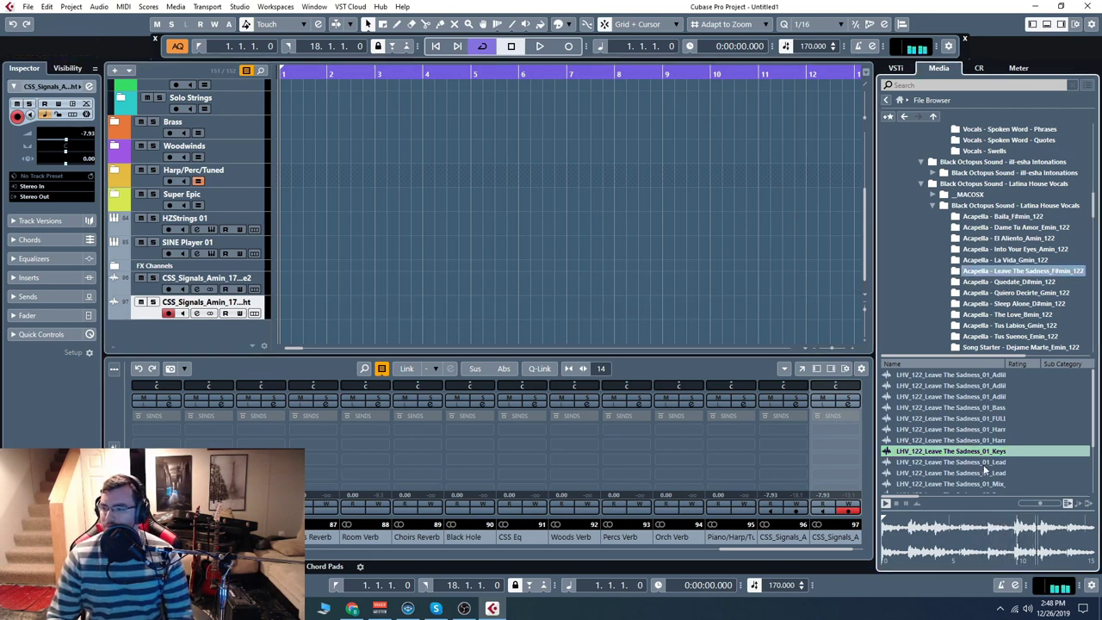
{"action": "scroll", "coordinate": [987, 465], "scroll_direction": "down", "scroll_amount": 2}
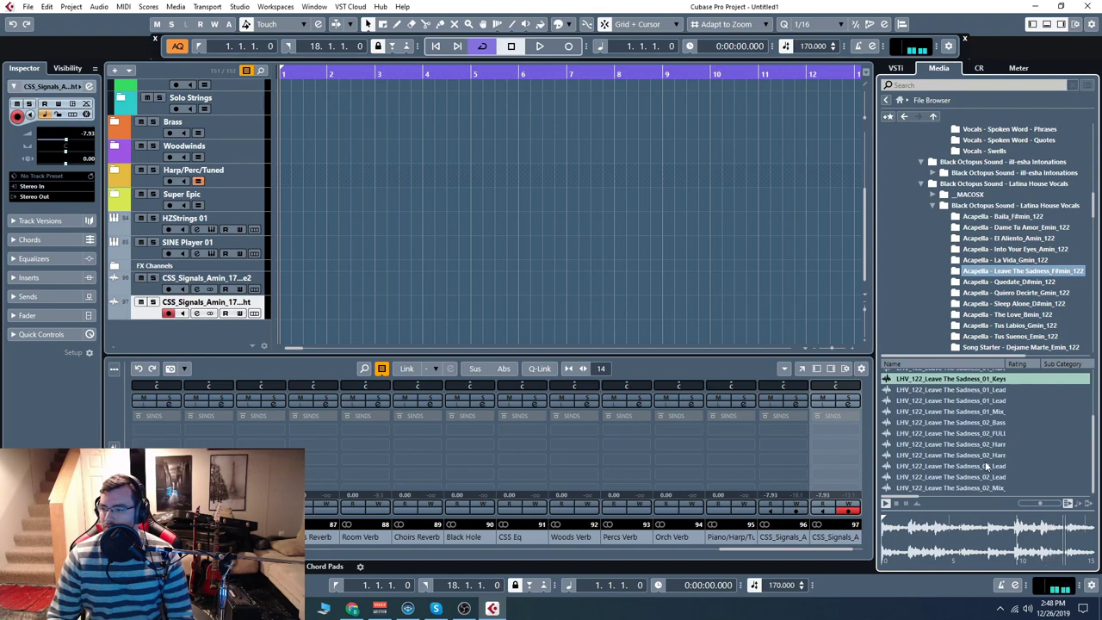
{"action": "scroll", "coordinate": [987, 465], "scroll_direction": "up", "scroll_amount": 2}
{"action": "left_click_drag", "start_coordinate": [984, 450], "coordinate": [521, 327]}
{"action": "left_click", "coordinate": [585, 362]}
{"action": "key", "text": "g"}
{"action": "key", "text": "g"}
{"action": "key", "text": "g"}
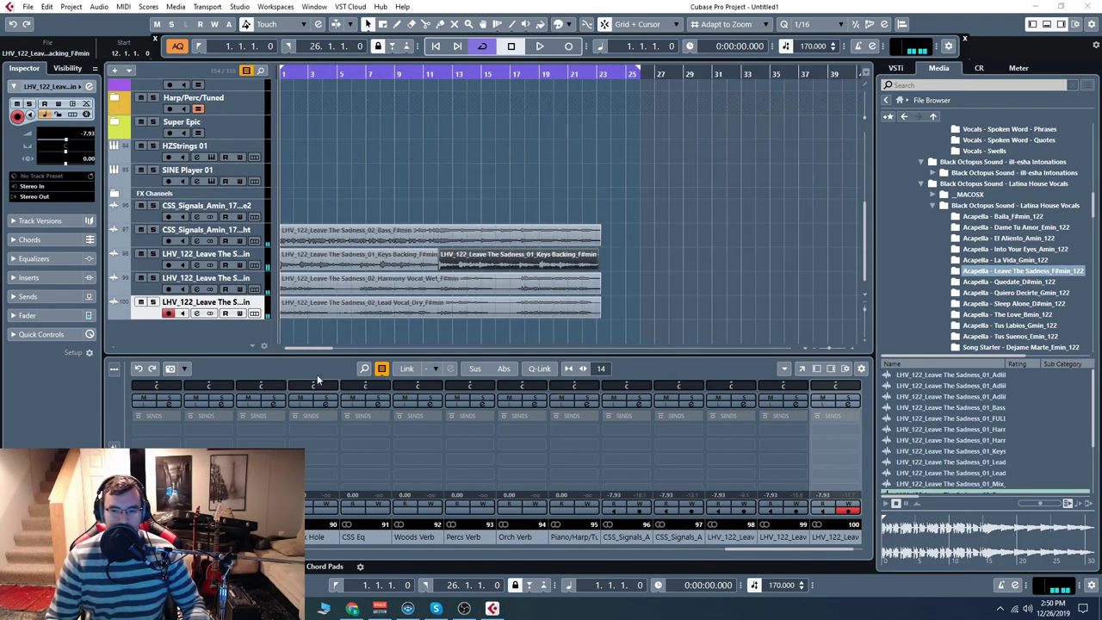
Play the stacked stems from the start while collapsing the Latina House Vocals folders, and return the playhead to bar 1
{"action": "left_click", "coordinate": [539, 46]}
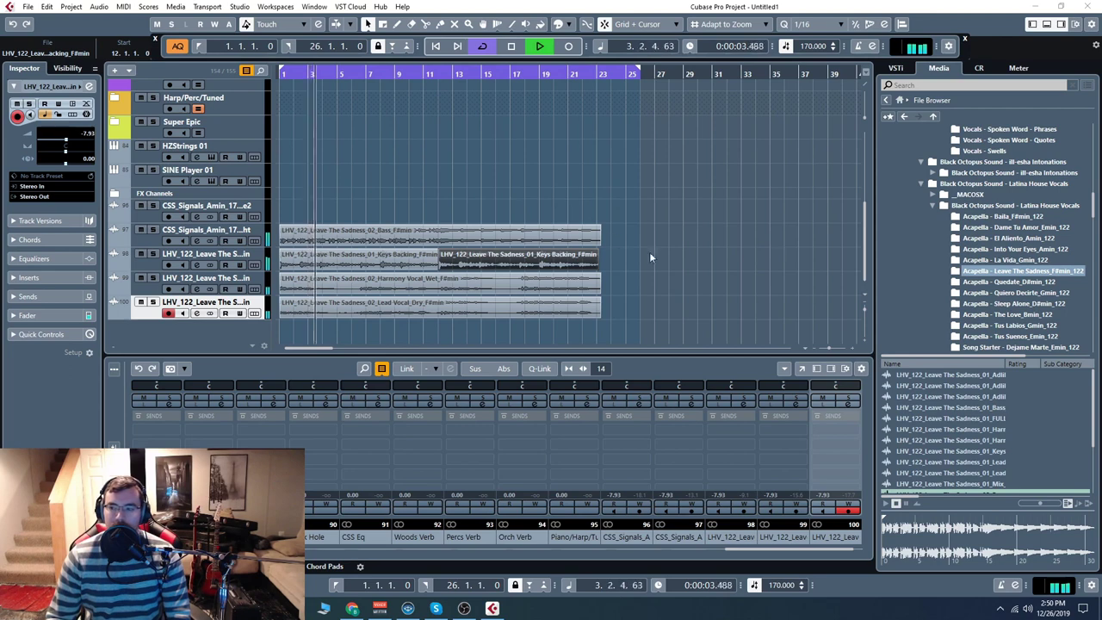
{"action": "left_click", "coordinate": [931, 207]}
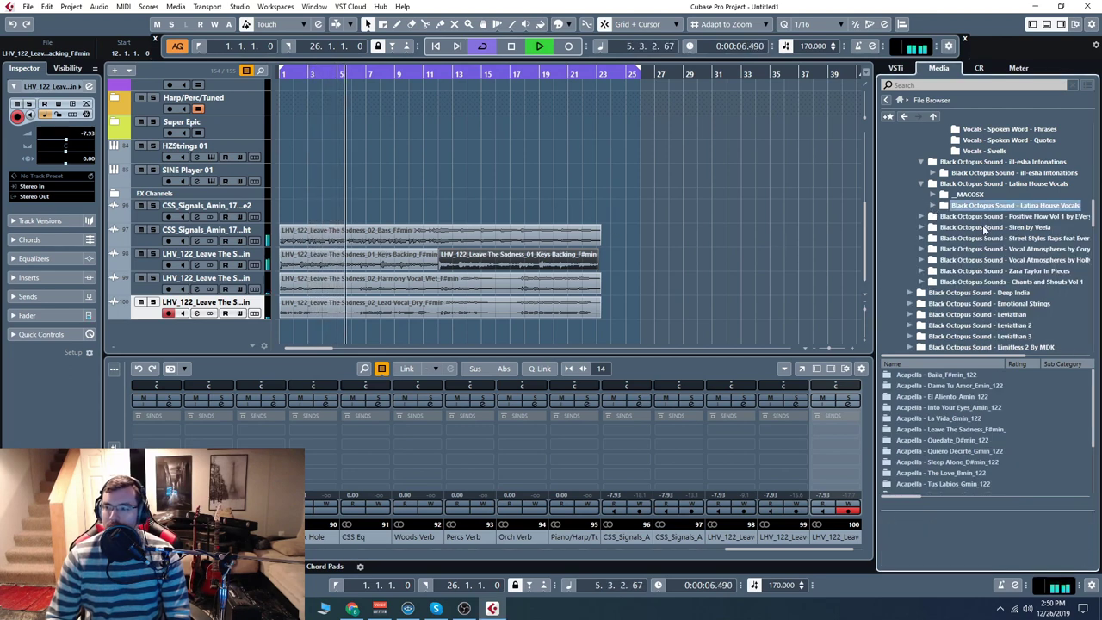
{"action": "left_click", "coordinate": [921, 184]}
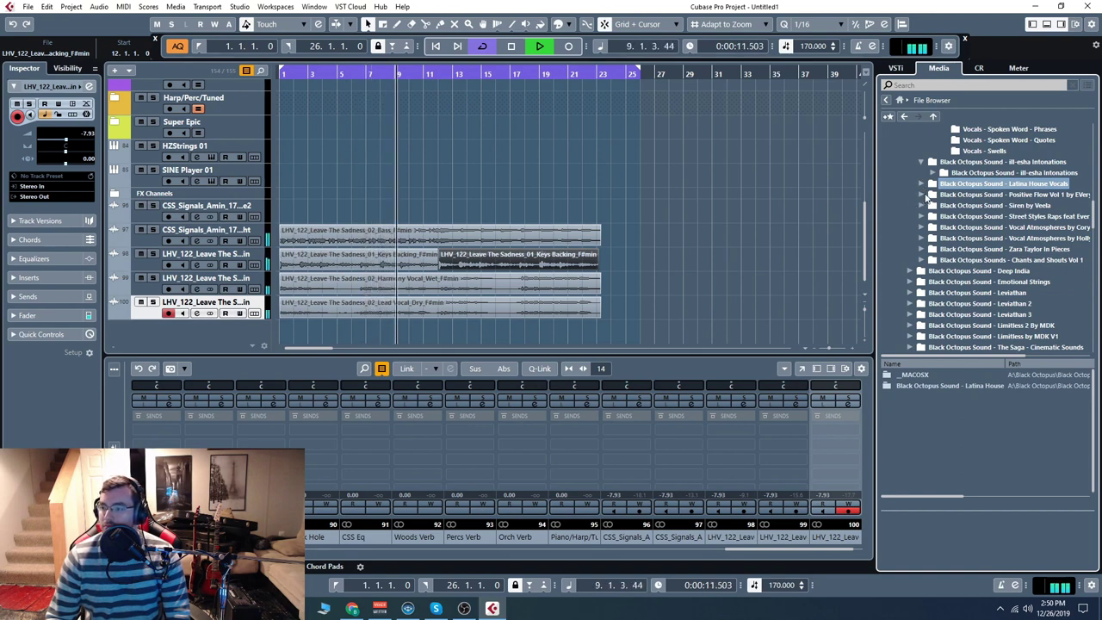
{"action": "left_click", "coordinate": [512, 45]}
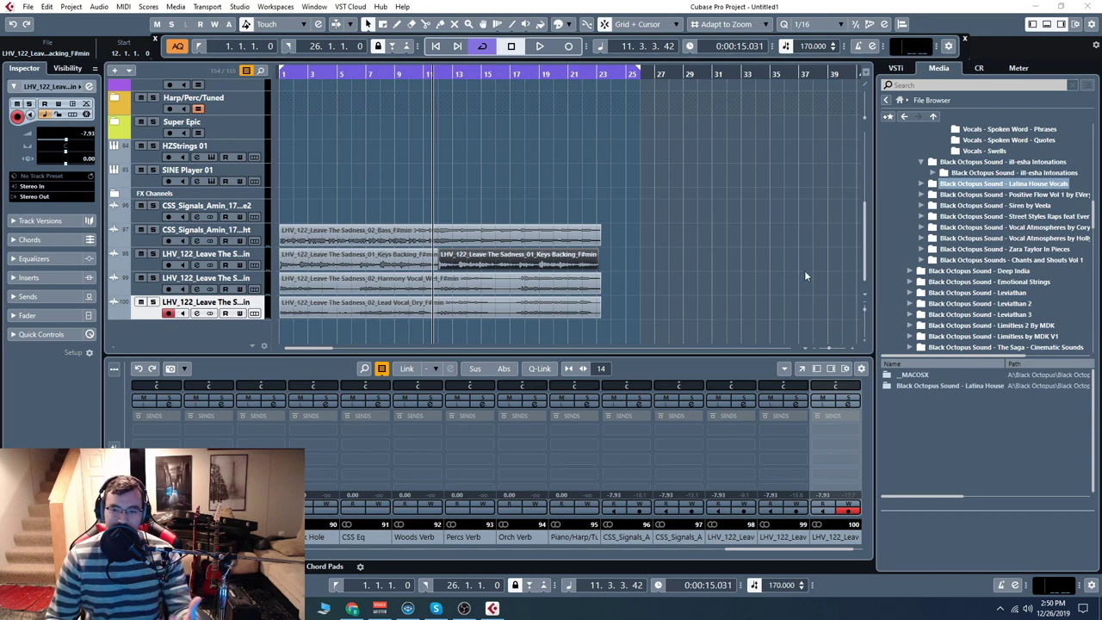
{"action": "key", "text": "KP_Decimal"}
Look into the Siren by Veela pack and list the contents of the inner Vocal Atmospheres by Cory pack folder
{"action": "left_click", "coordinate": [994, 205]}
{"action": "scroll", "coordinate": [921, 172], "scroll_direction": "down", "scroll_amount": 2}
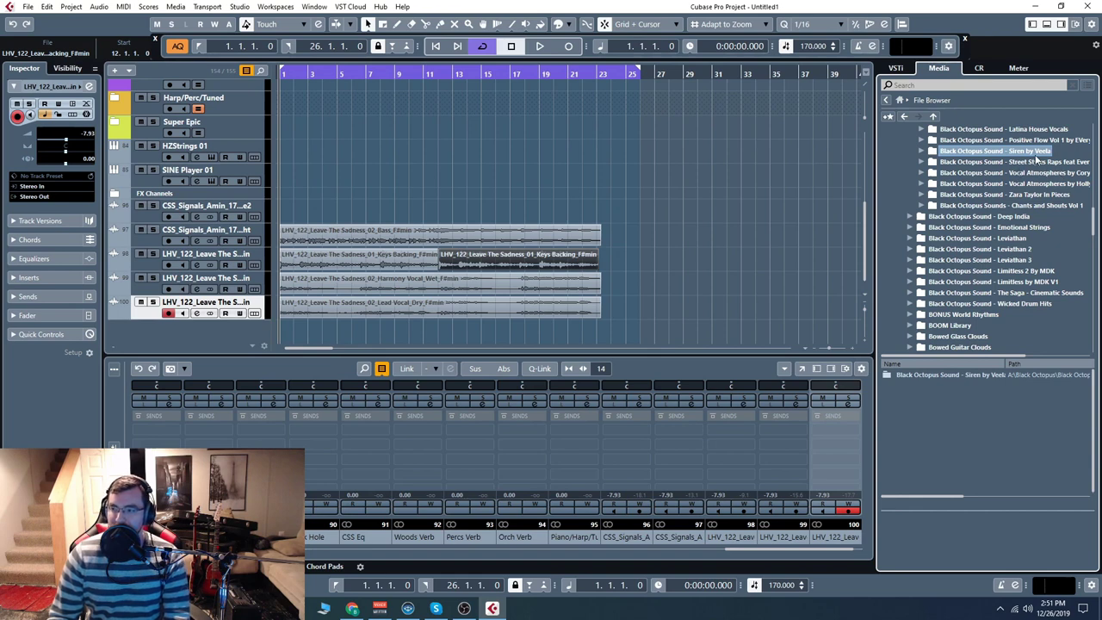
{"action": "left_click", "coordinate": [921, 173]}
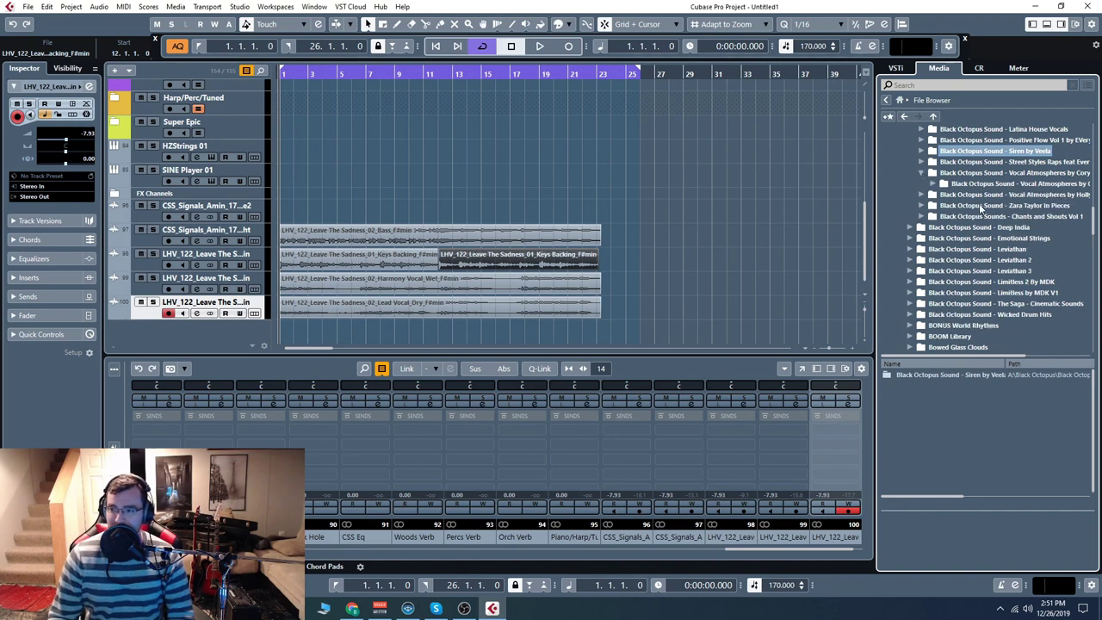
{"action": "left_click", "coordinate": [936, 185]}
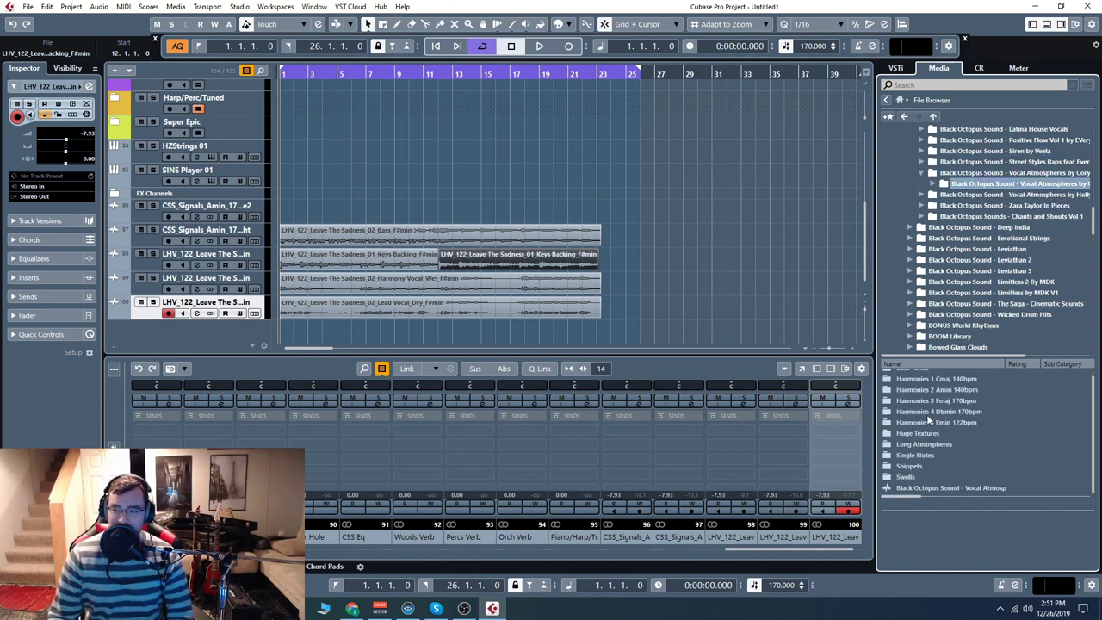
{"action": "scroll", "coordinate": [929, 421], "scroll_direction": "up", "scroll_amount": 1}
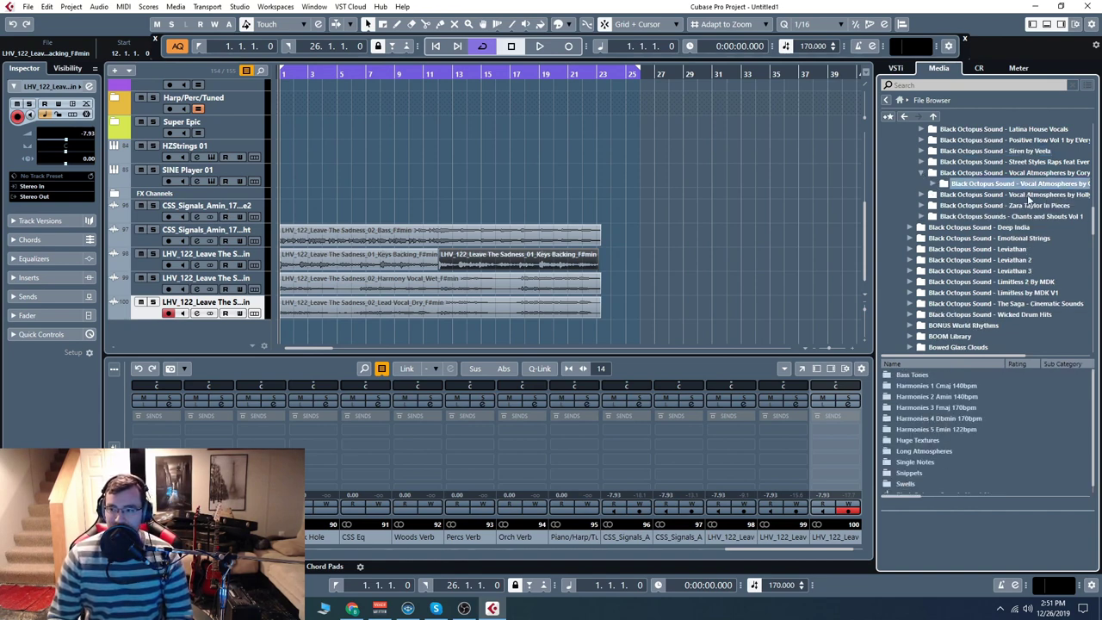
{"action": "left_click_drag", "start_coordinate": [932, 356], "coordinate": [1013, 360]}
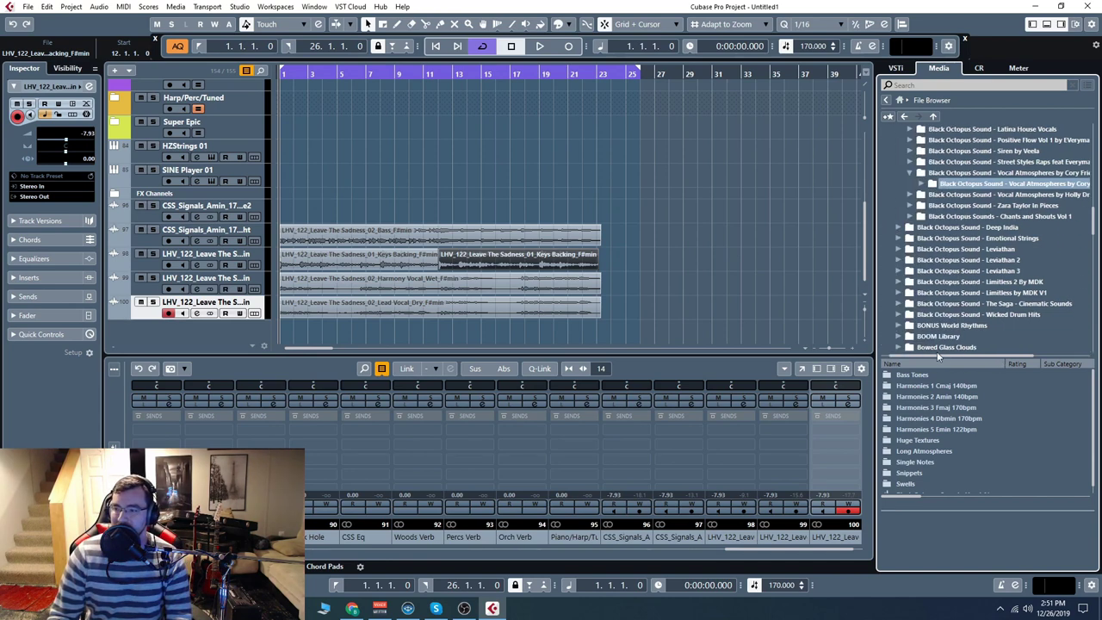
Audition CFVA_HugeTexture_Cmin_01 from the Huge Textures folder and stop its preview
{"action": "double_click", "coordinate": [920, 439]}
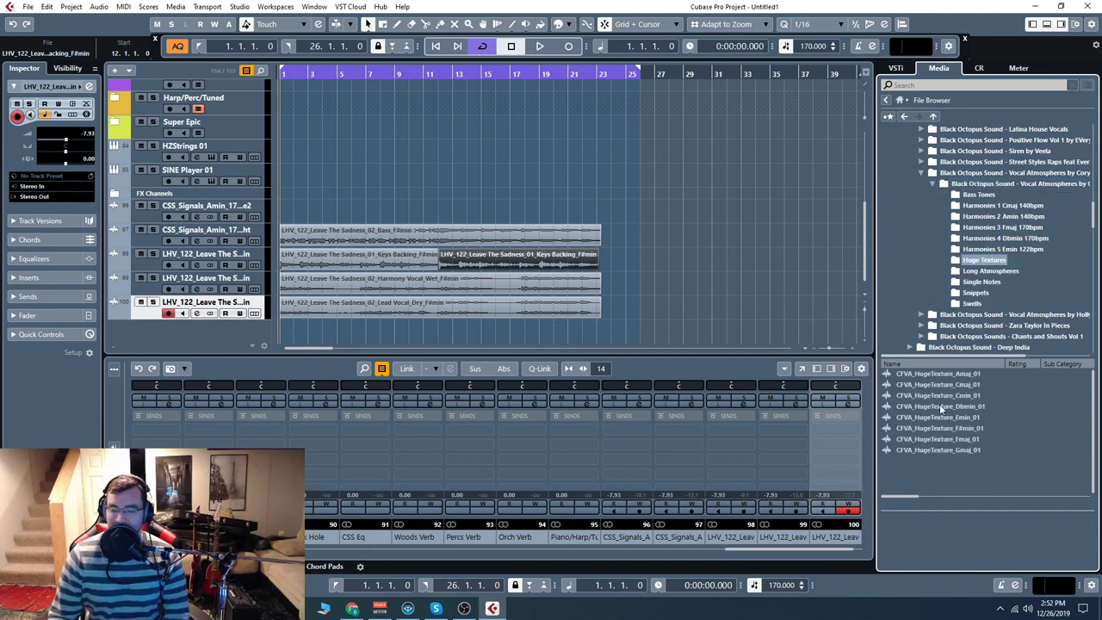
{"action": "left_click", "coordinate": [938, 395]}
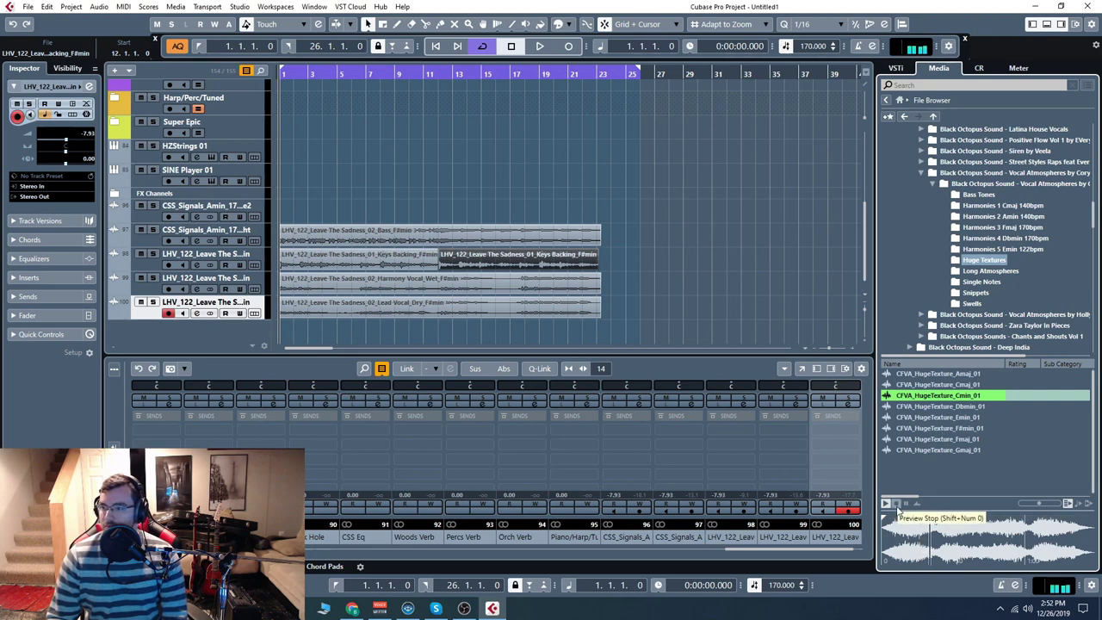
{"action": "left_click", "coordinate": [896, 504]}
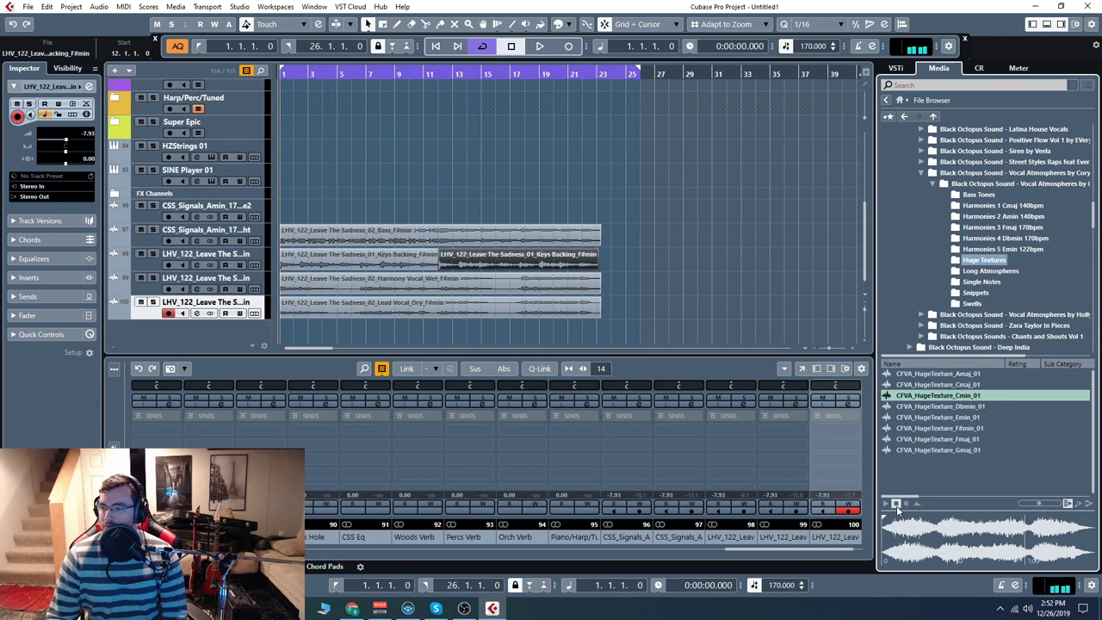
Expand the Vocal Atmospheres by Holly pack and audition HDVA_Hugetexture_Fmaj_140bpm from its Huge Textures folder
{"action": "left_click", "coordinate": [922, 314]}
{"action": "left_click", "coordinate": [933, 304]}
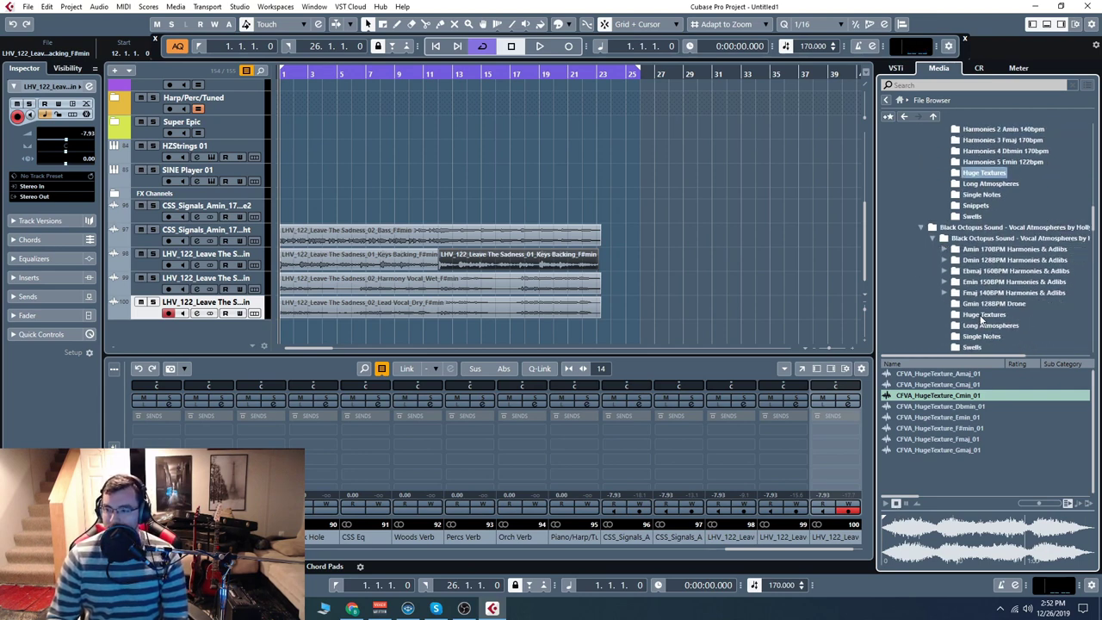
{"action": "left_click", "coordinate": [981, 315]}
{"action": "left_click", "coordinate": [931, 395]}
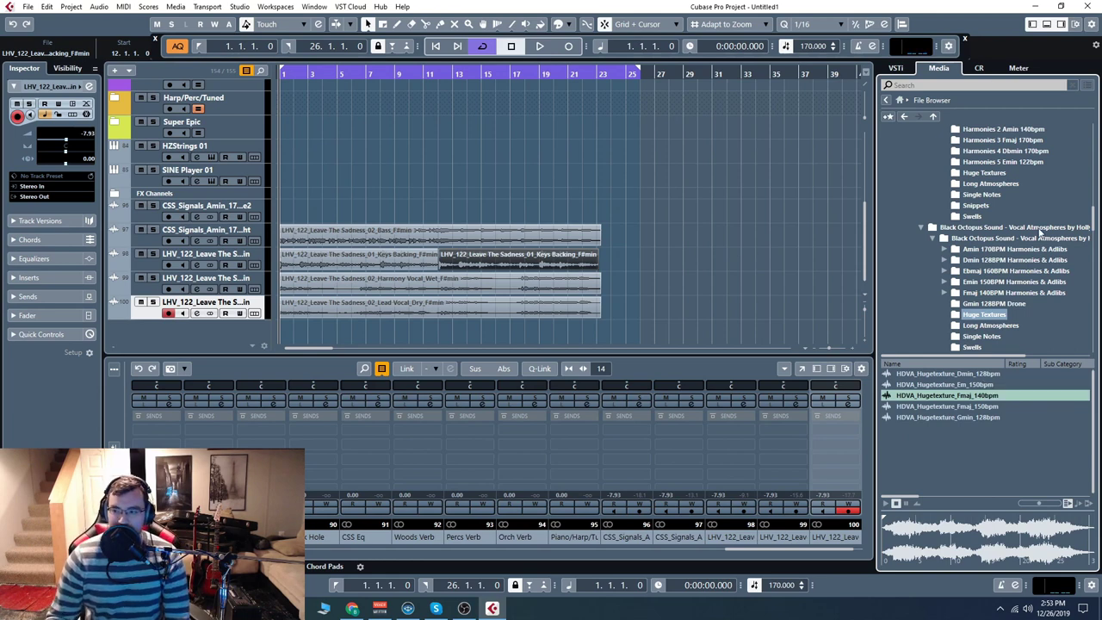
{"action": "scroll", "coordinate": [1023, 295], "scroll_direction": "down", "scroll_amount": 1}
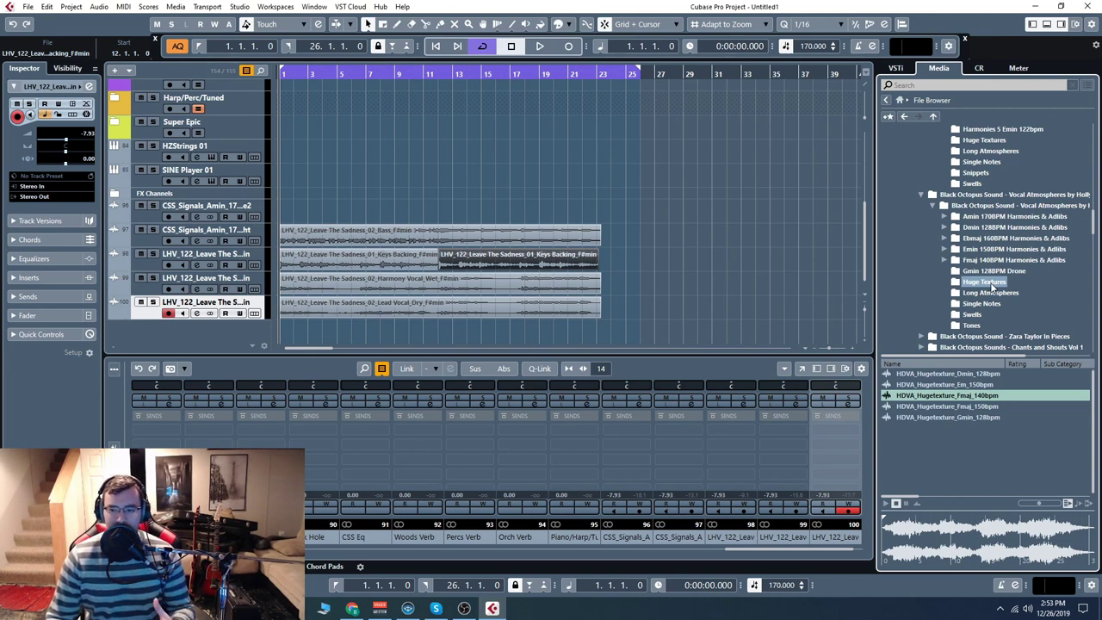
{"action": "scroll", "coordinate": [995, 294], "scroll_direction": "up", "scroll_amount": 3}
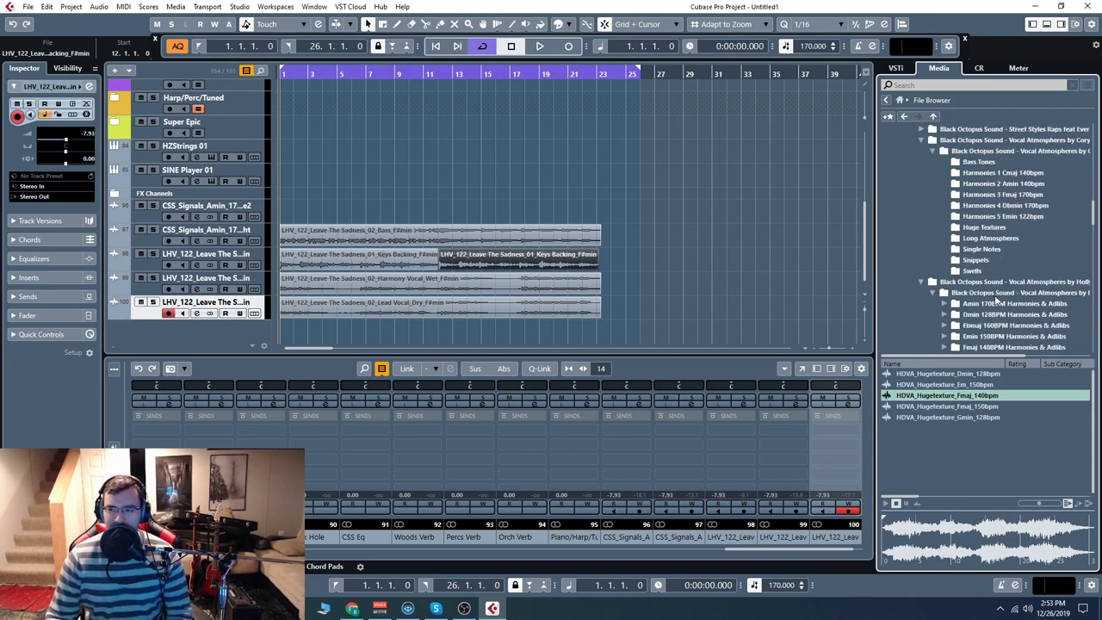
{"action": "scroll", "coordinate": [995, 298], "scroll_direction": "up", "scroll_amount": 10}
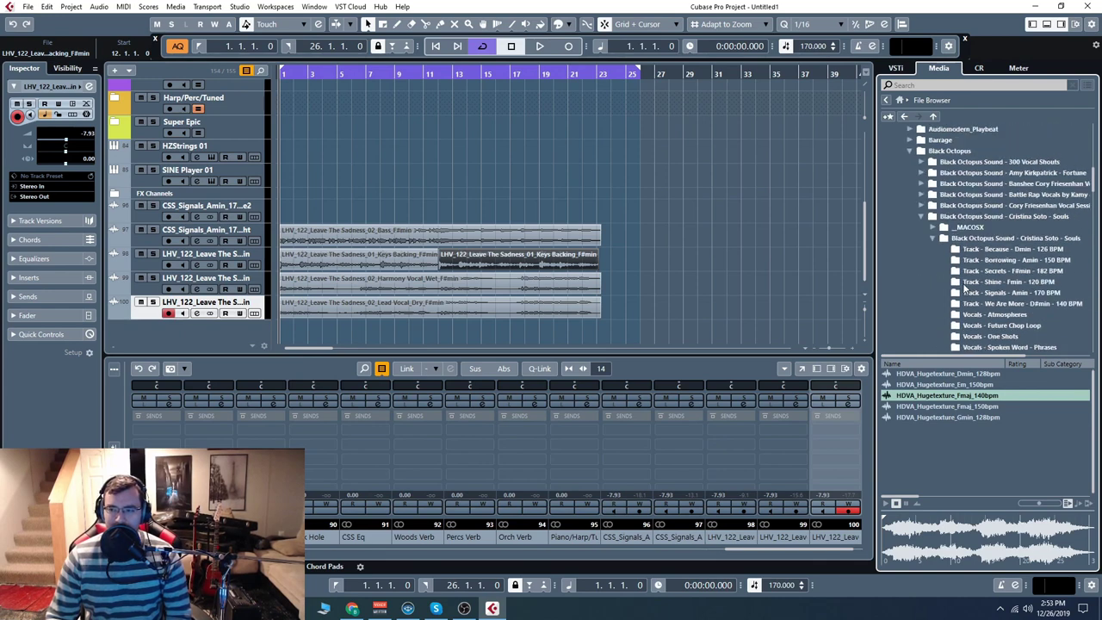